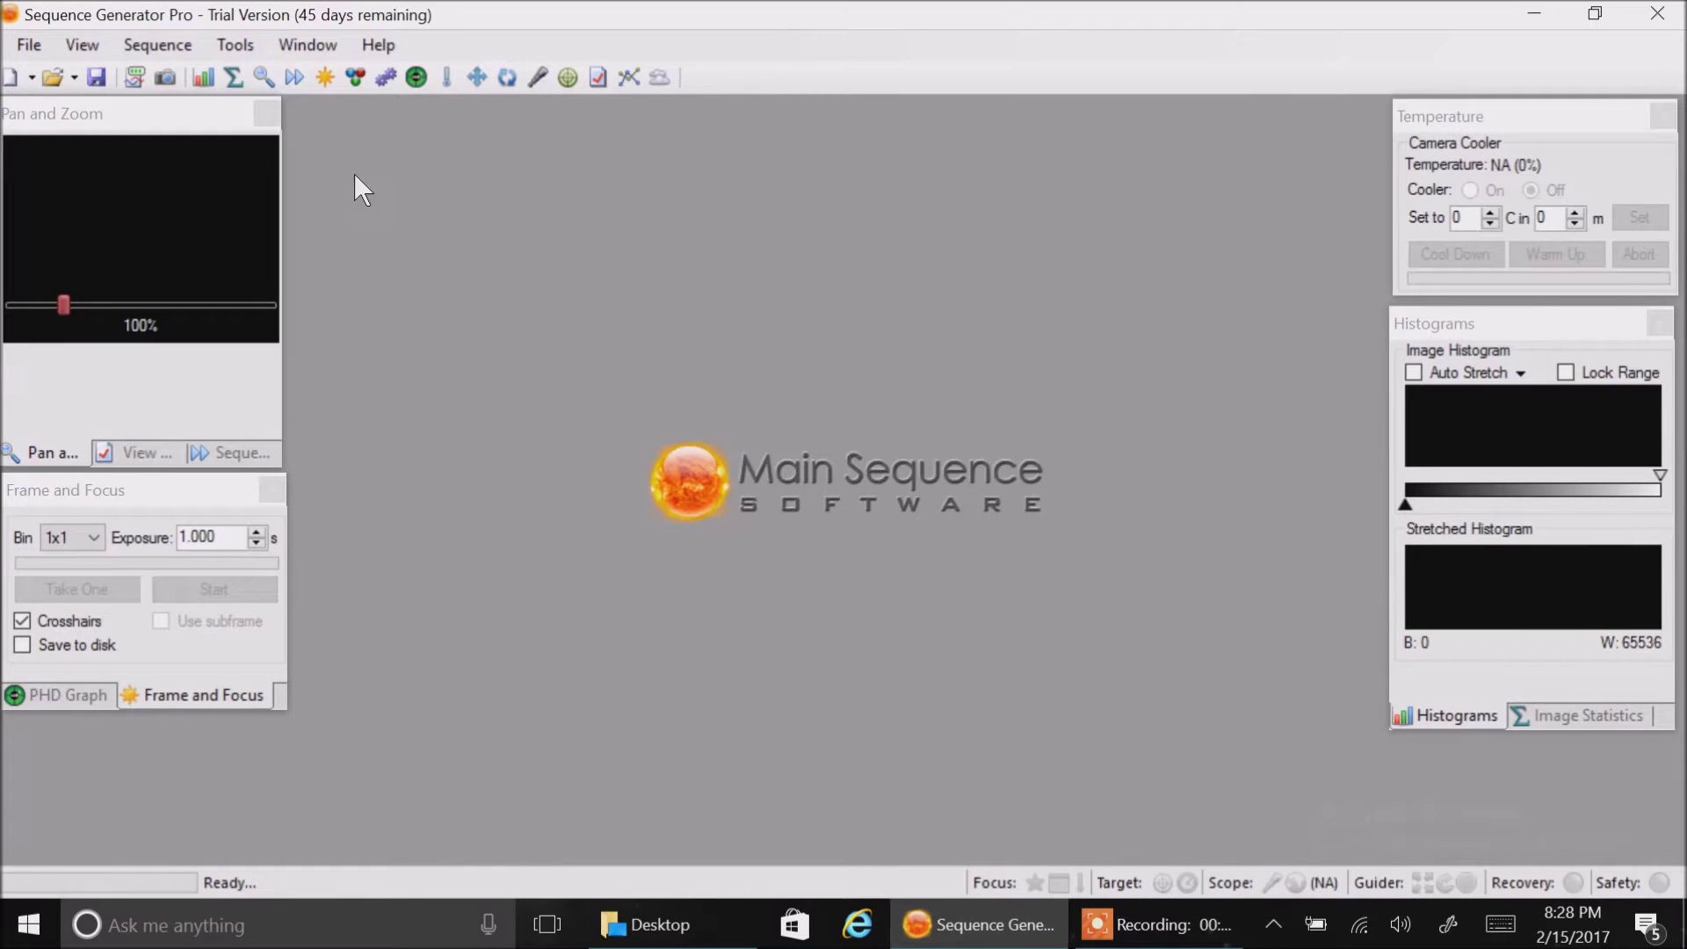
Open the Tools menu in the main menu bar.
{"action": "left_click", "coordinate": [241, 46]}
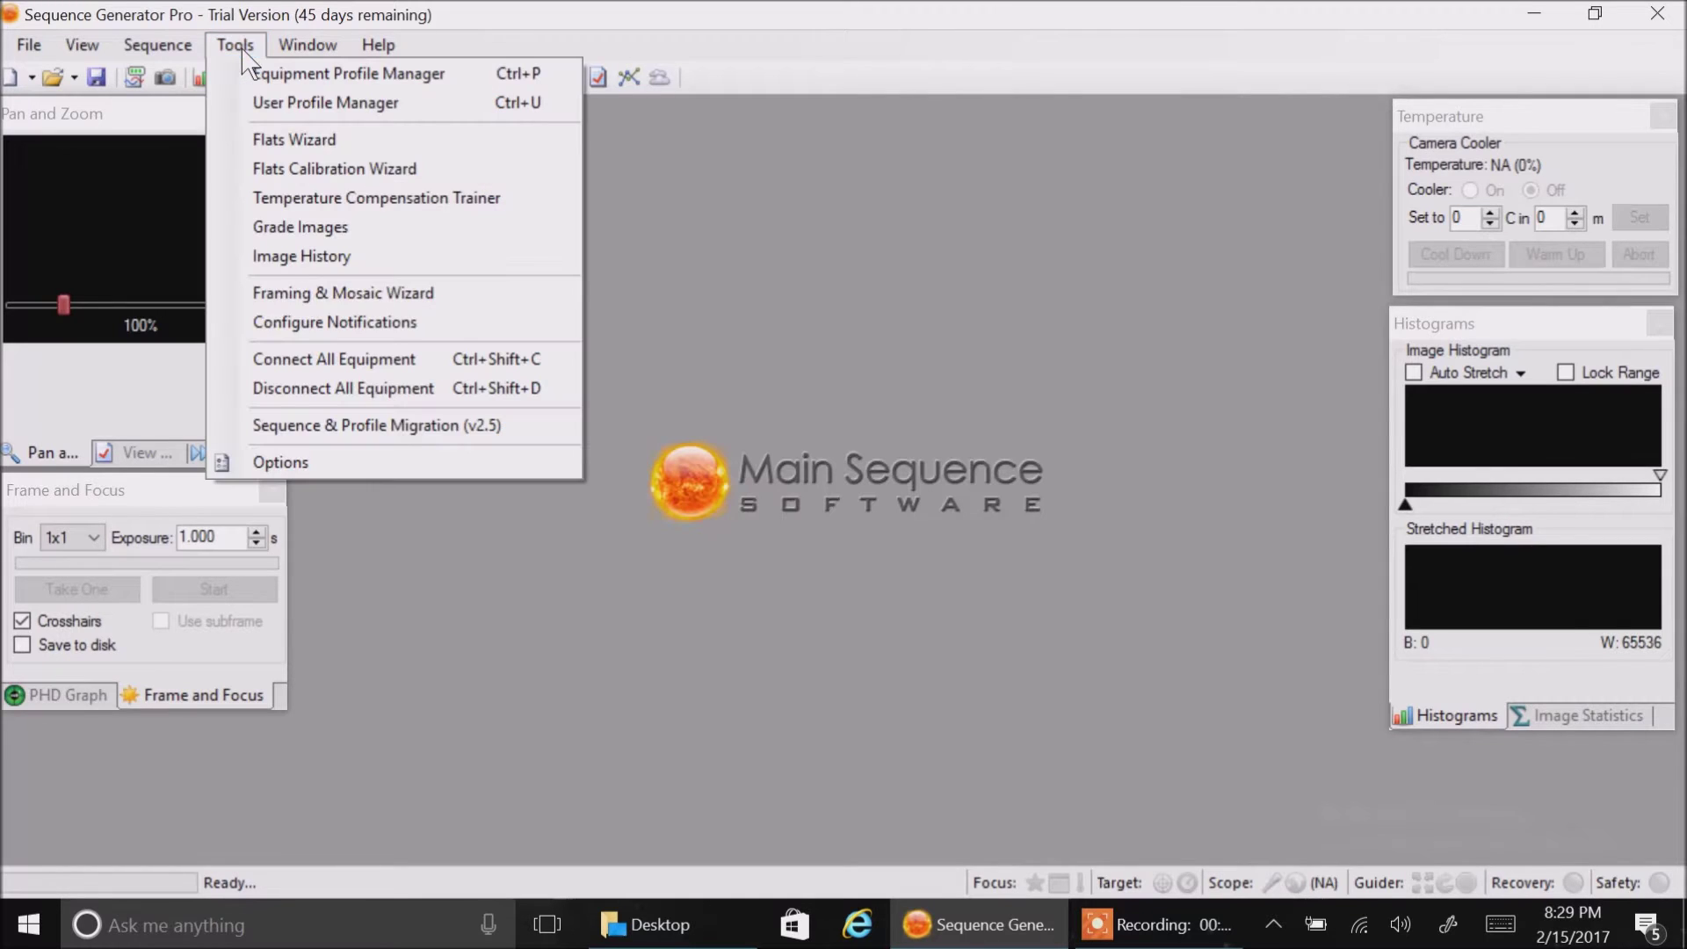
Open the Equipment Profile Manager and enter ZWO as the new profile name.
{"action": "left_click", "coordinate": [312, 88]}
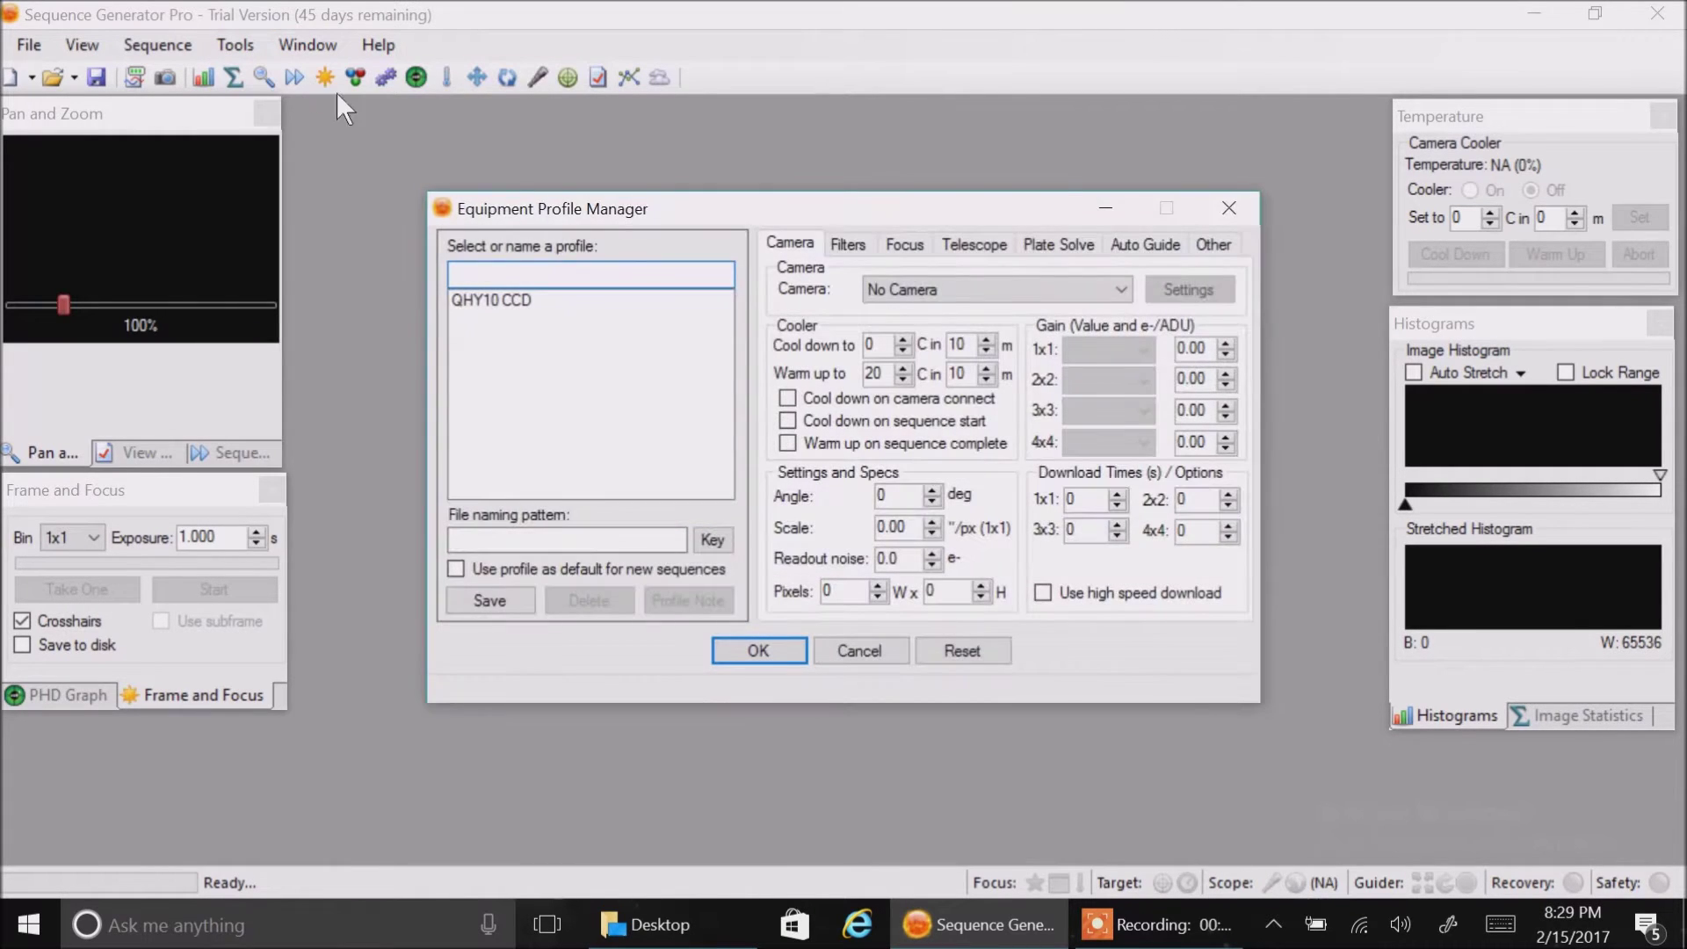
{"action": "mouse_move", "coordinate": [519, 311]}
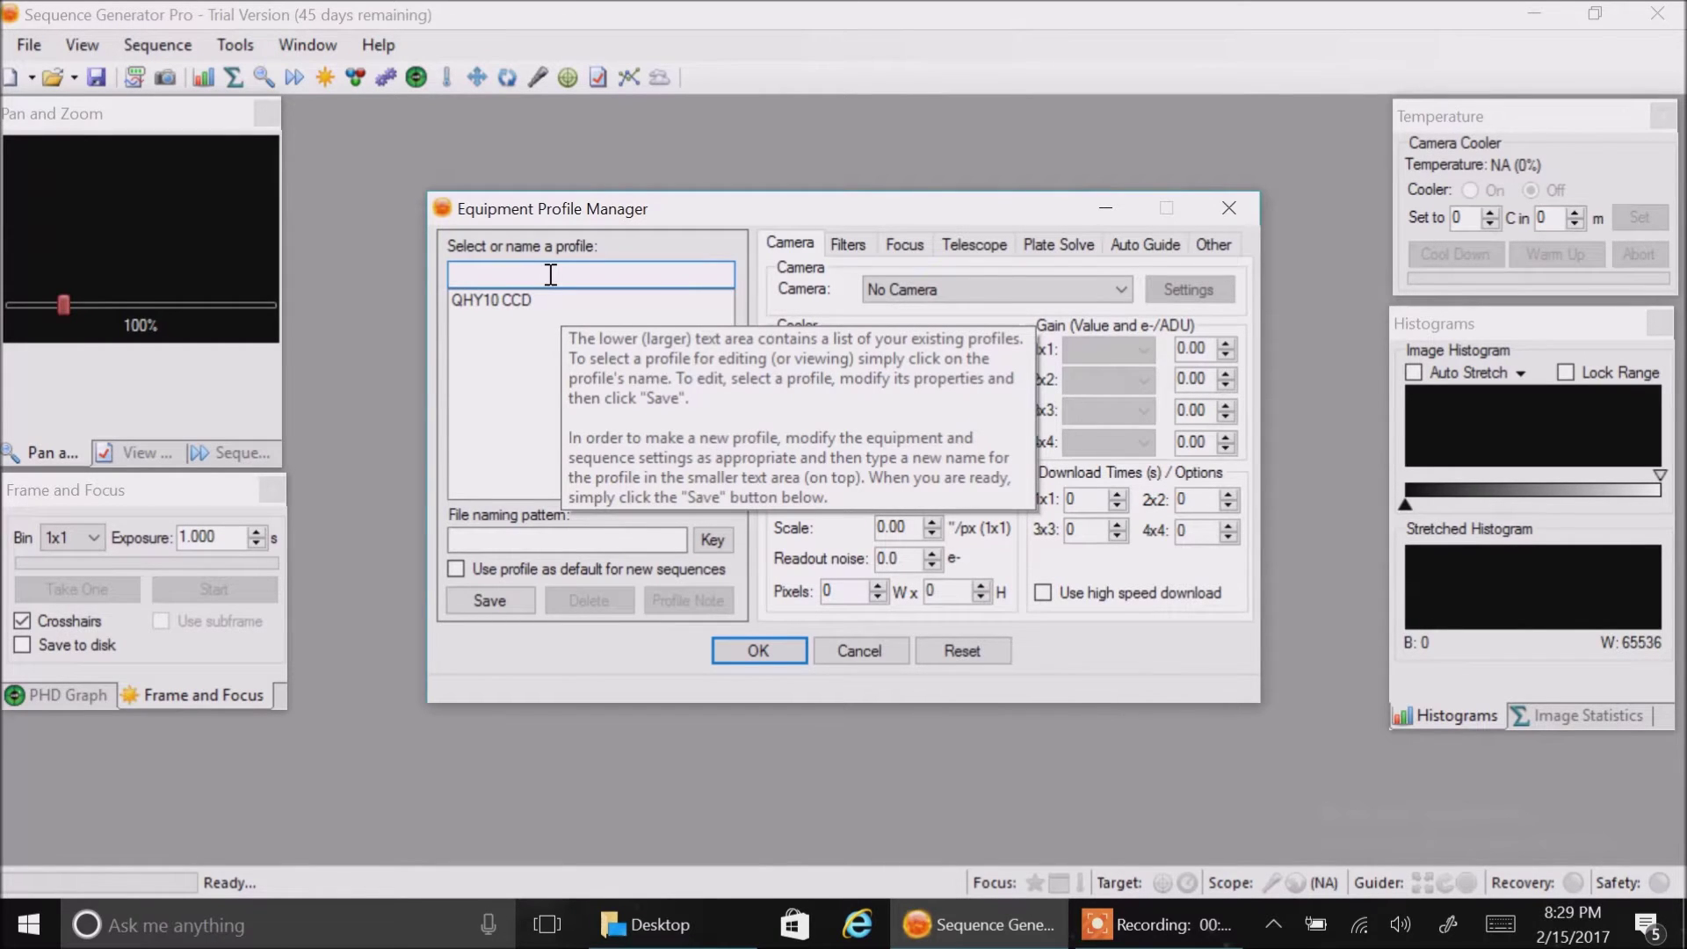
{"action": "type", "text": "ZWO"}
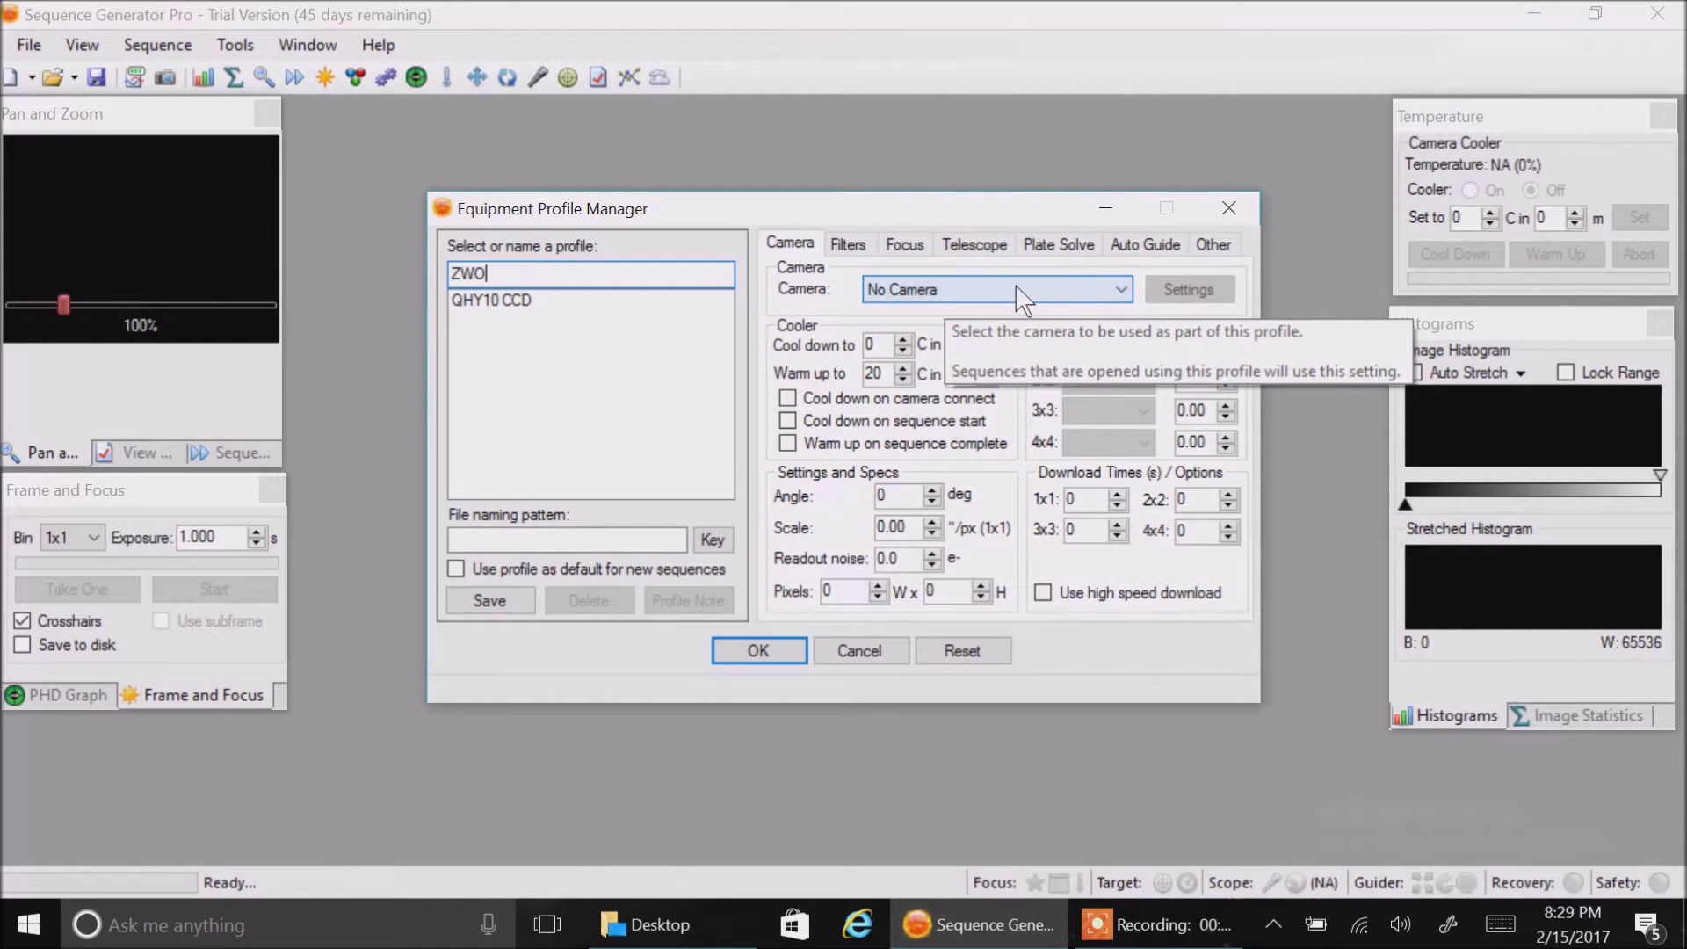
Check the setup dialogs for ASI Camera (1) and ASI Camera (2).
{"action": "left_click", "coordinate": [1121, 291]}
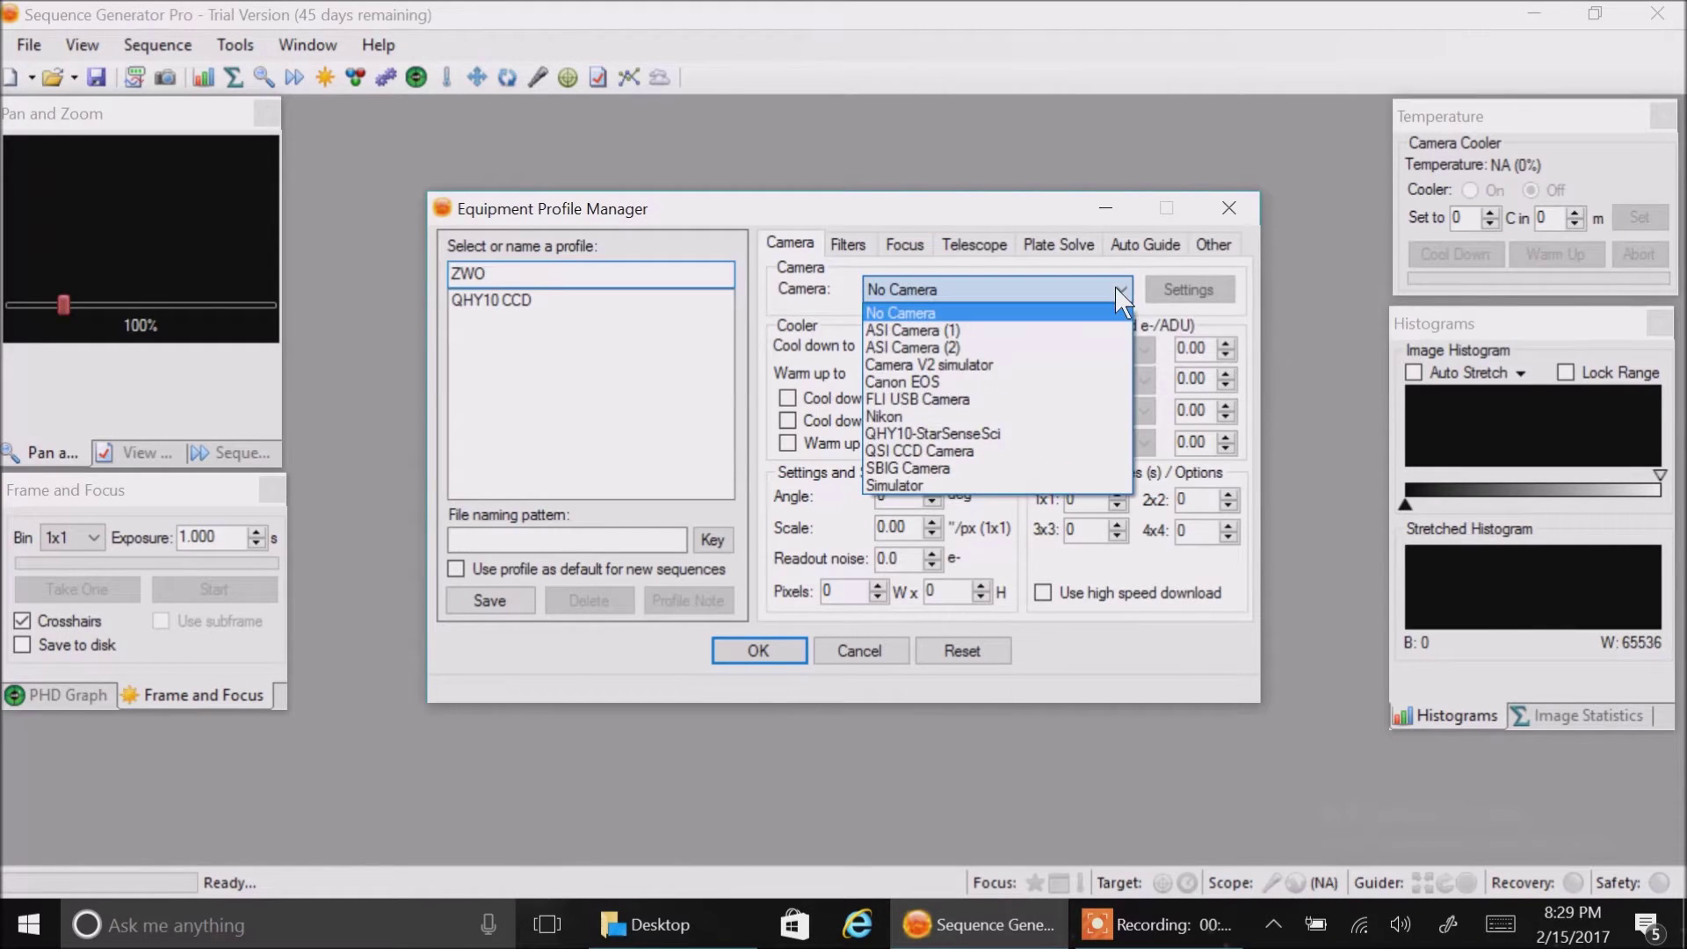
{"action": "left_click", "coordinate": [1063, 332]}
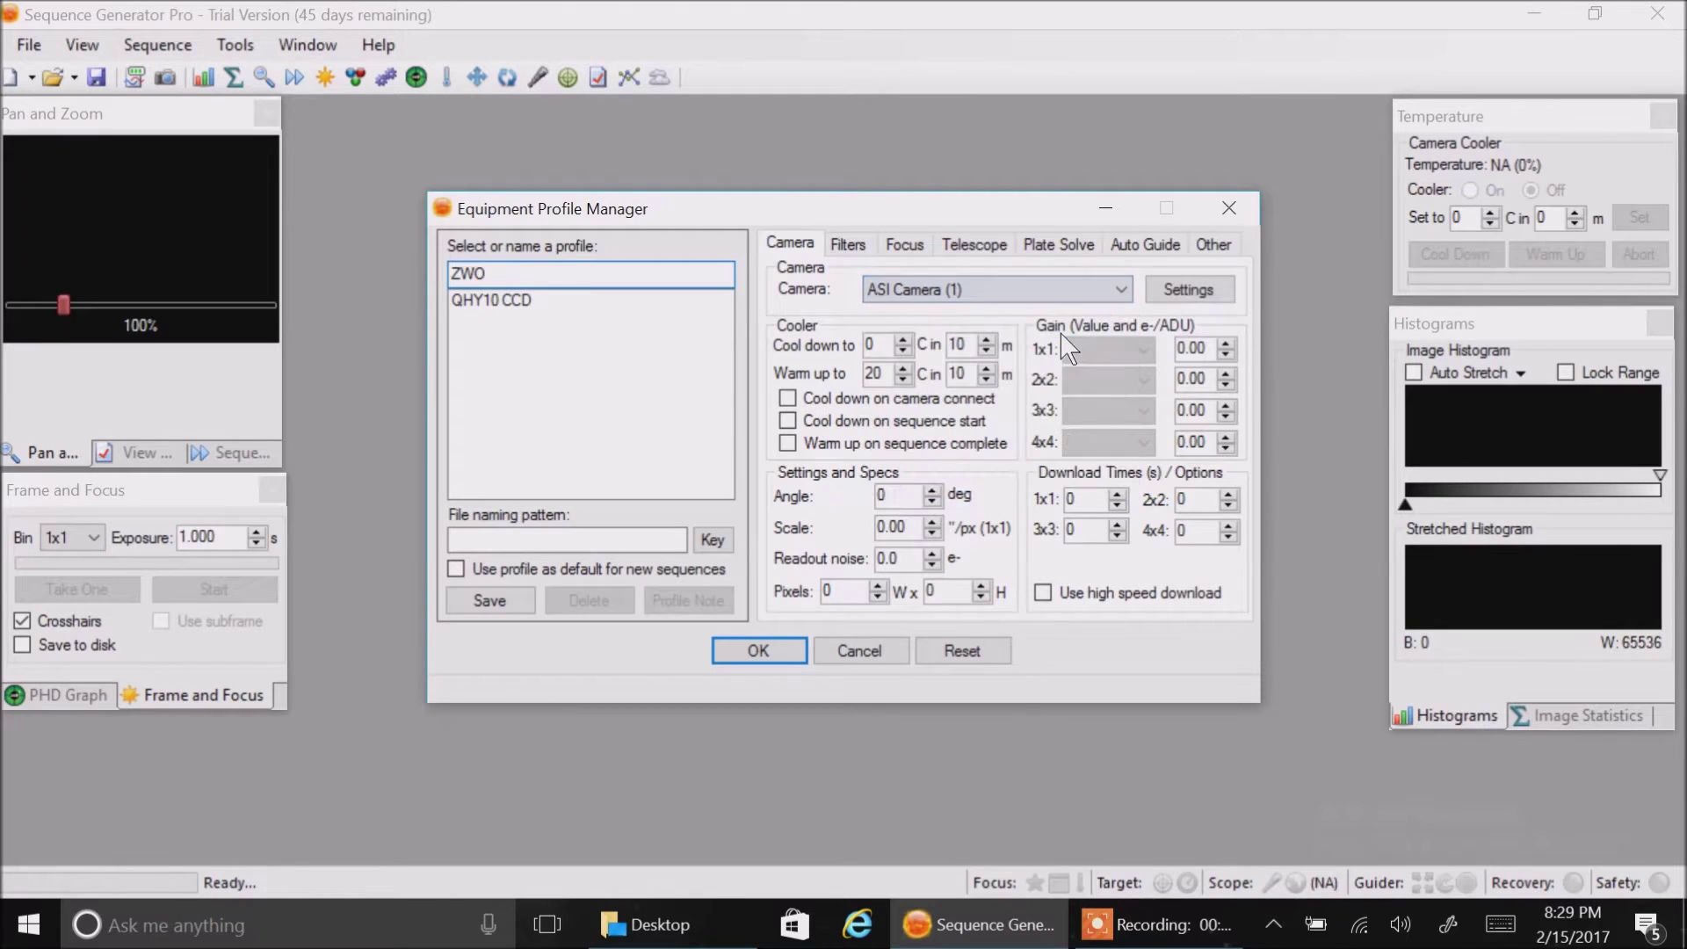
{"action": "left_click", "coordinate": [1186, 291]}
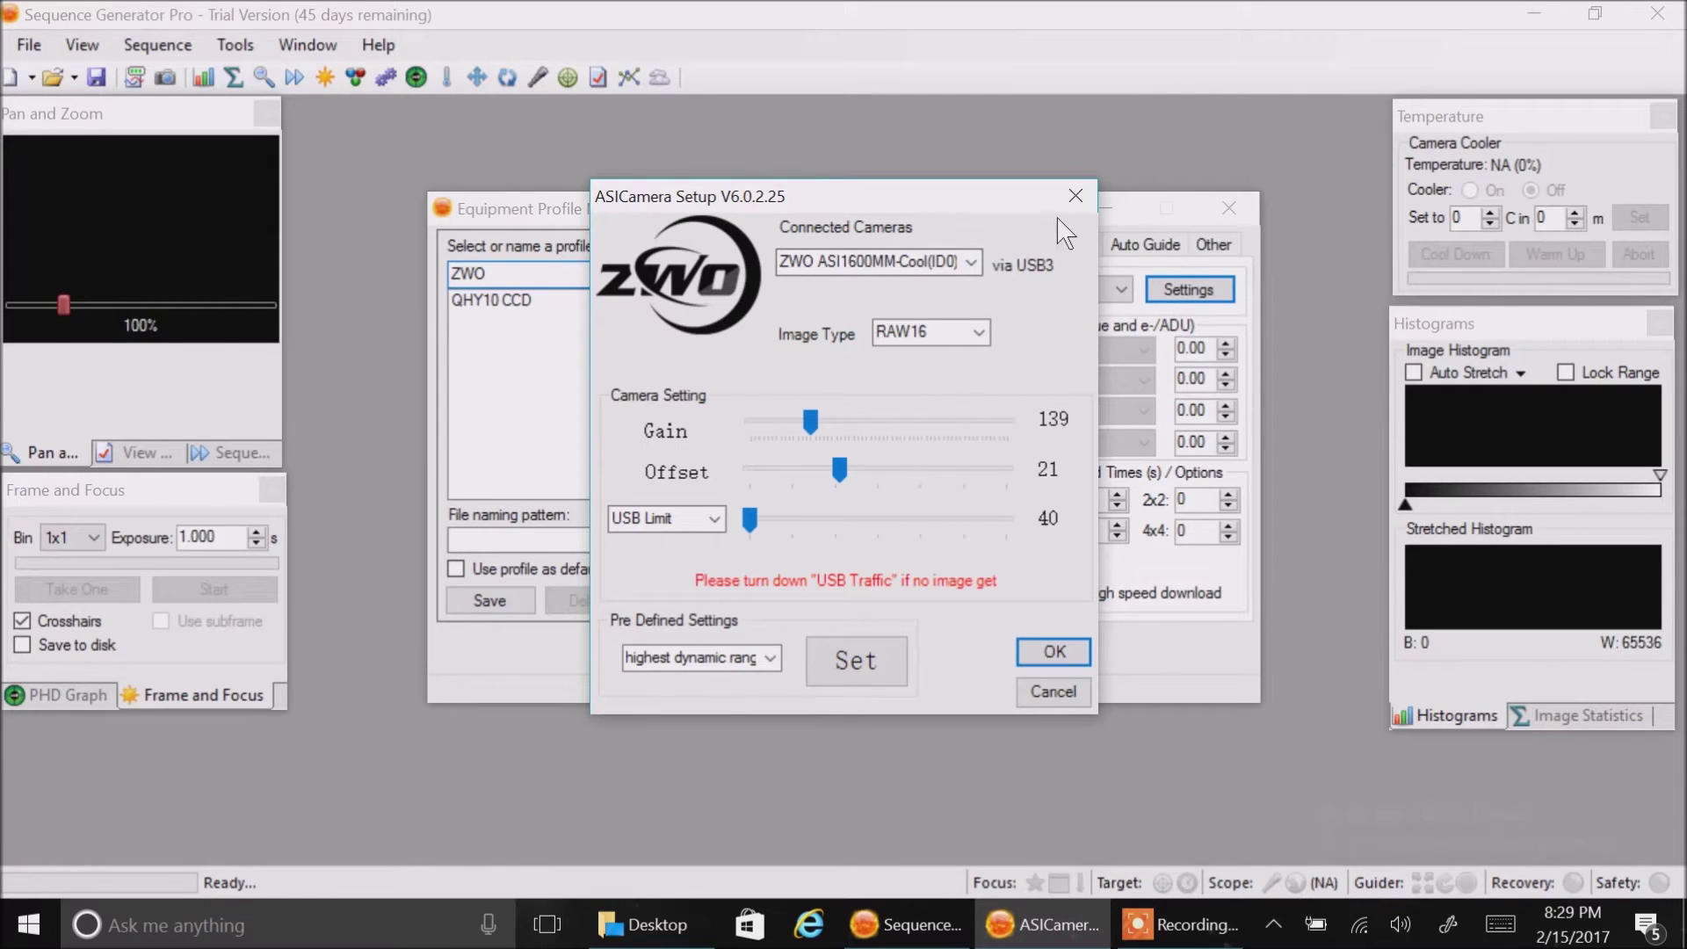
{"action": "left_click", "coordinate": [1075, 195]}
{"action": "left_click", "coordinate": [1118, 289]}
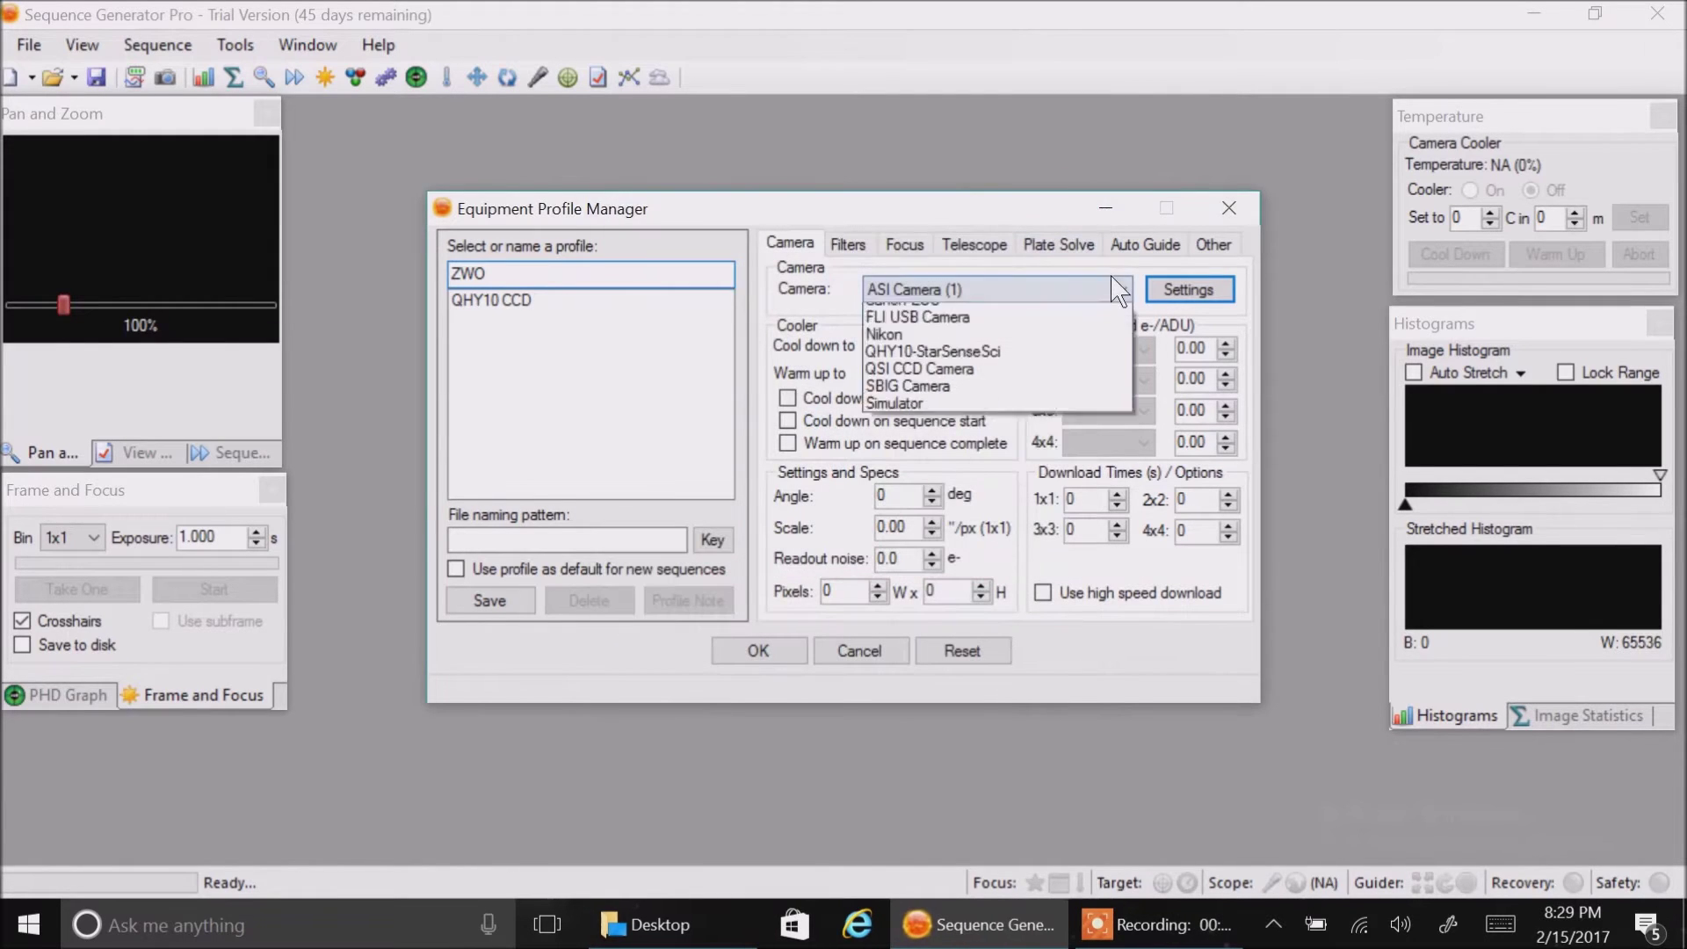
{"action": "left_click", "coordinate": [1090, 355]}
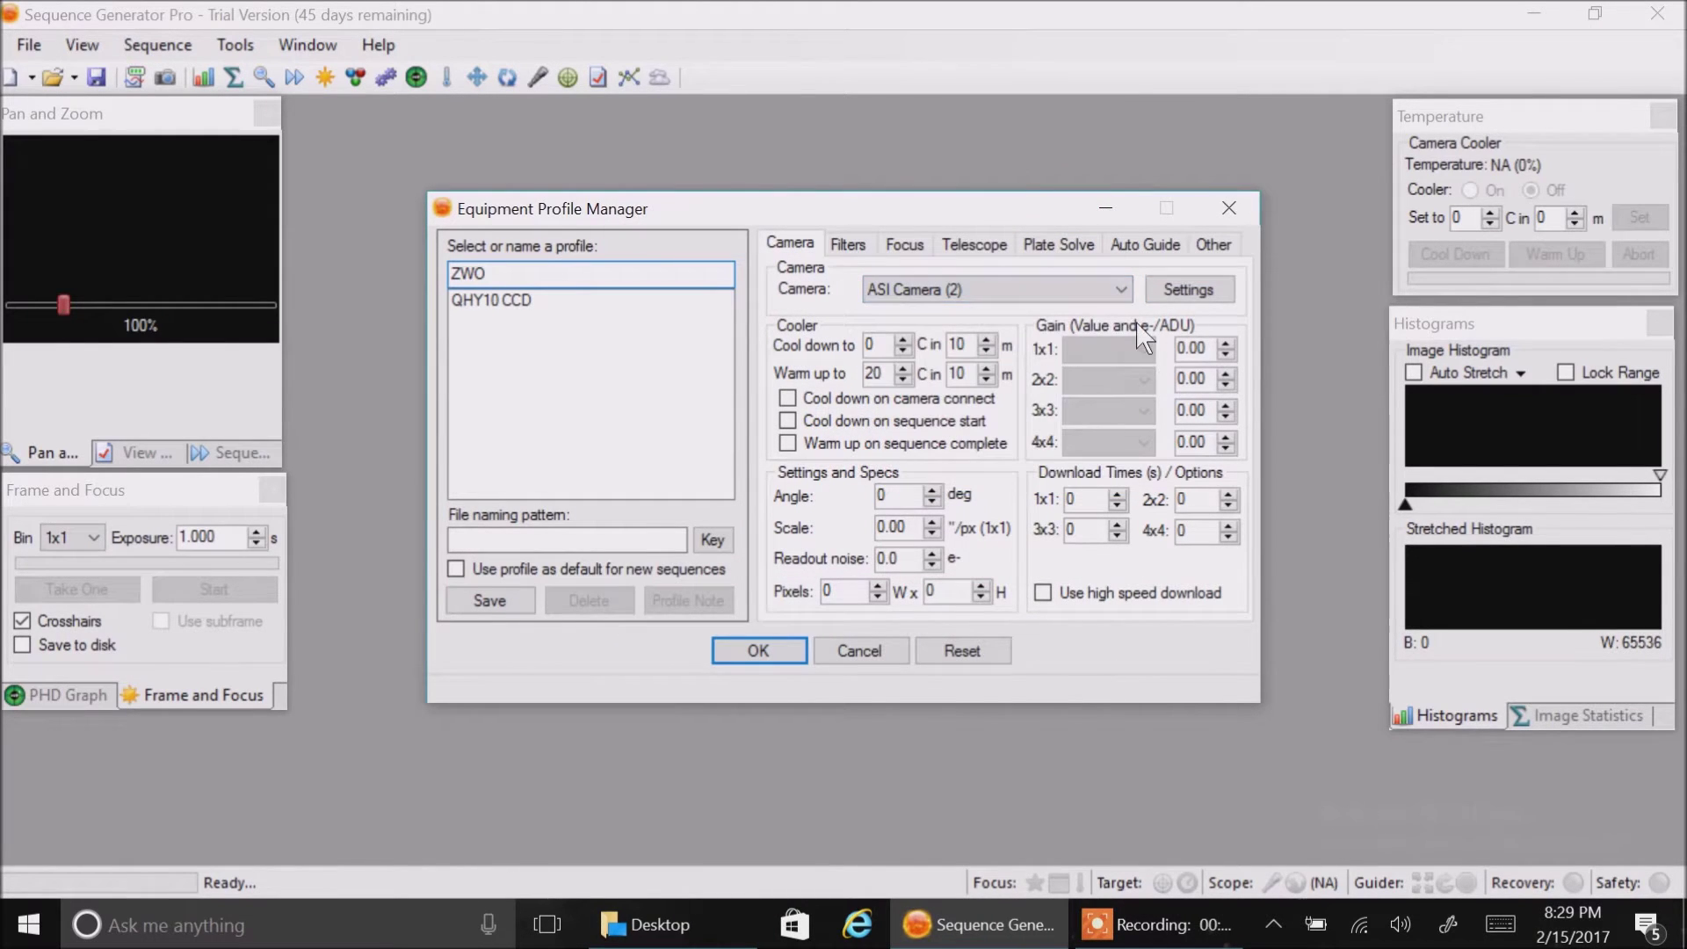
{"action": "left_click", "coordinate": [1209, 298]}
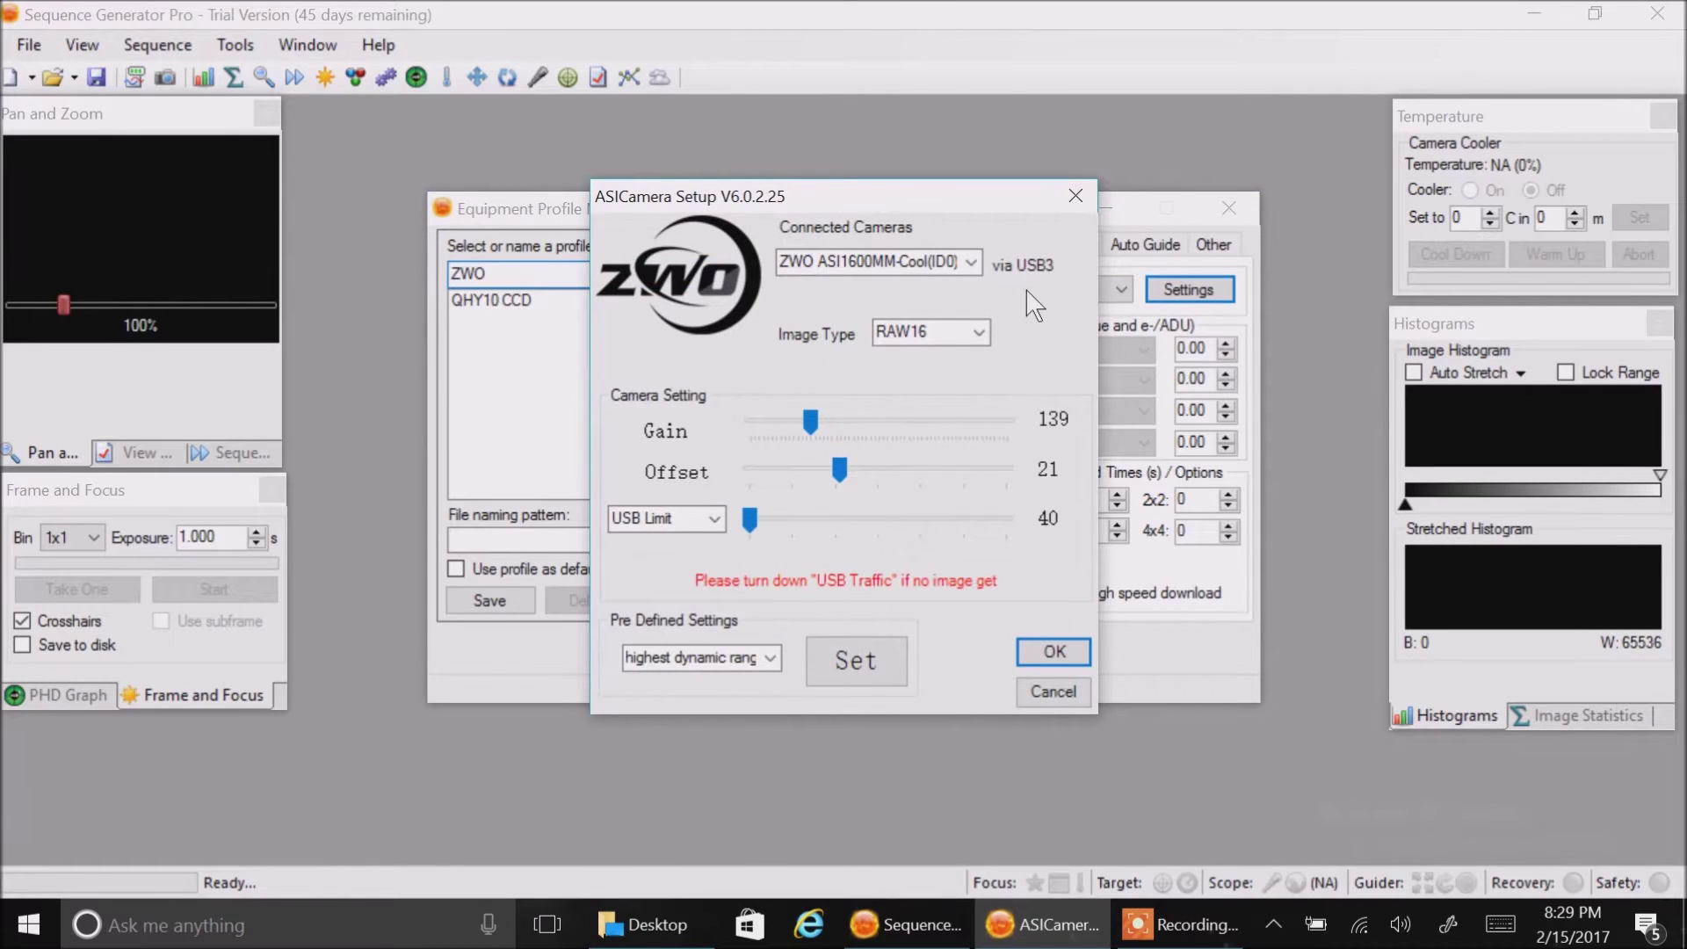
{"action": "left_click", "coordinate": [1075, 196]}
Select ASI Camera (1) as the ZWO profile's camera.
{"action": "left_click", "coordinate": [1105, 290]}
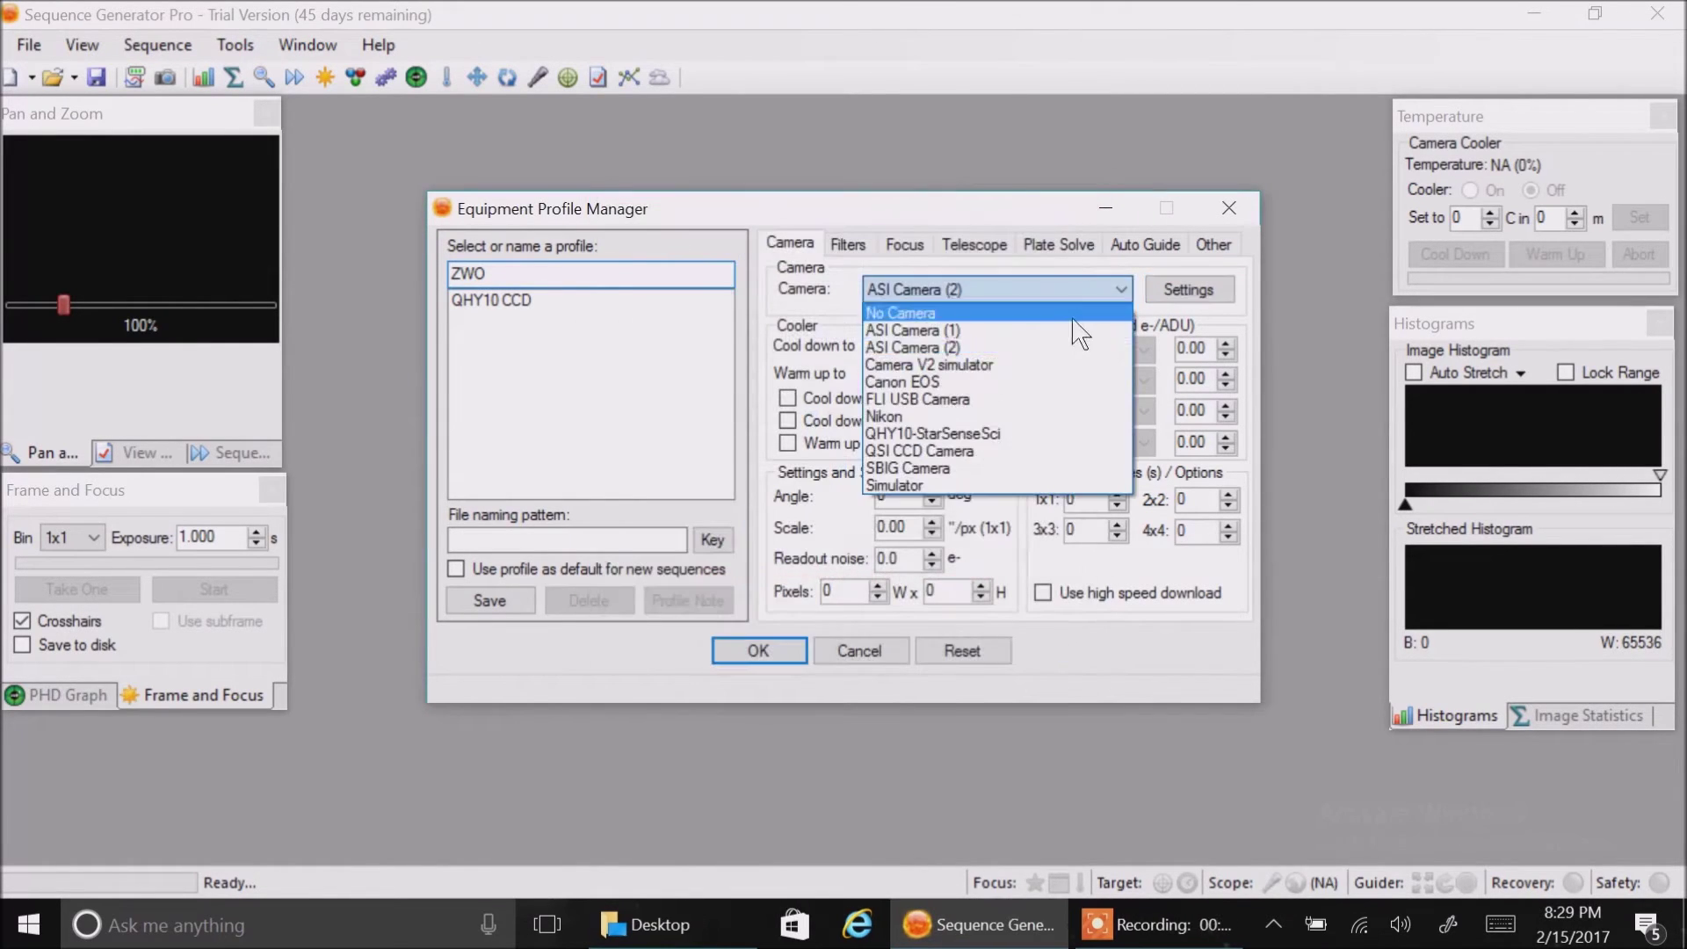
{"action": "left_click", "coordinate": [1065, 332]}
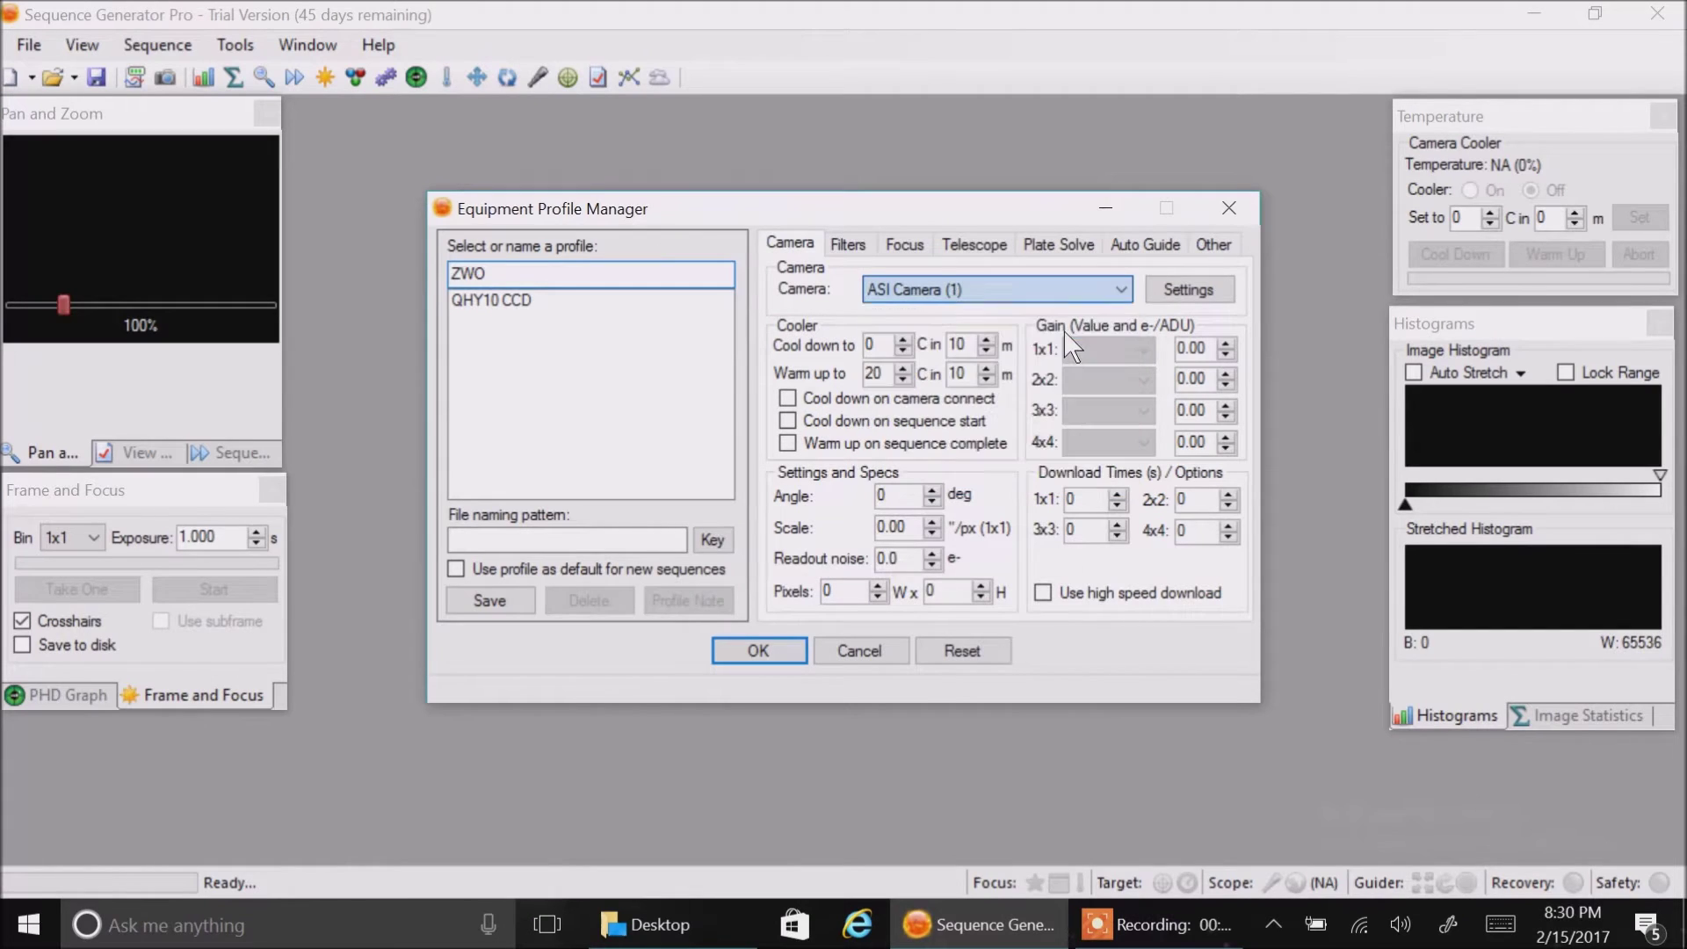
{"action": "left_click", "coordinate": [1119, 292]}
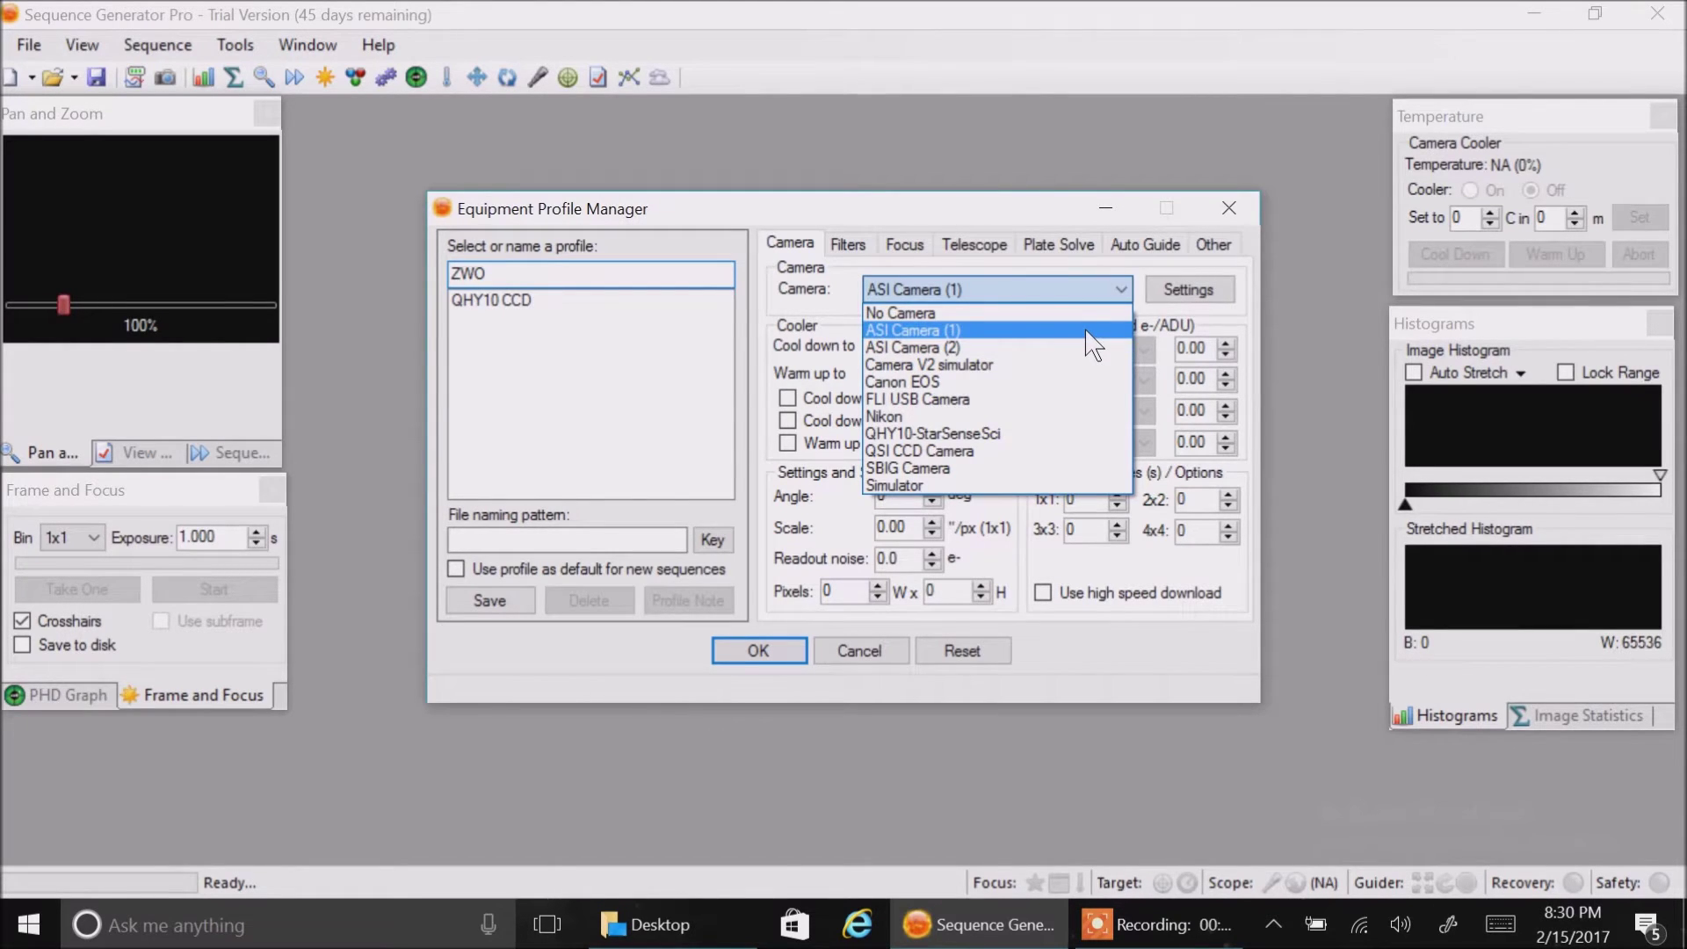
{"action": "left_click", "coordinate": [1087, 332]}
{"action": "left_click", "coordinate": [1192, 291]}
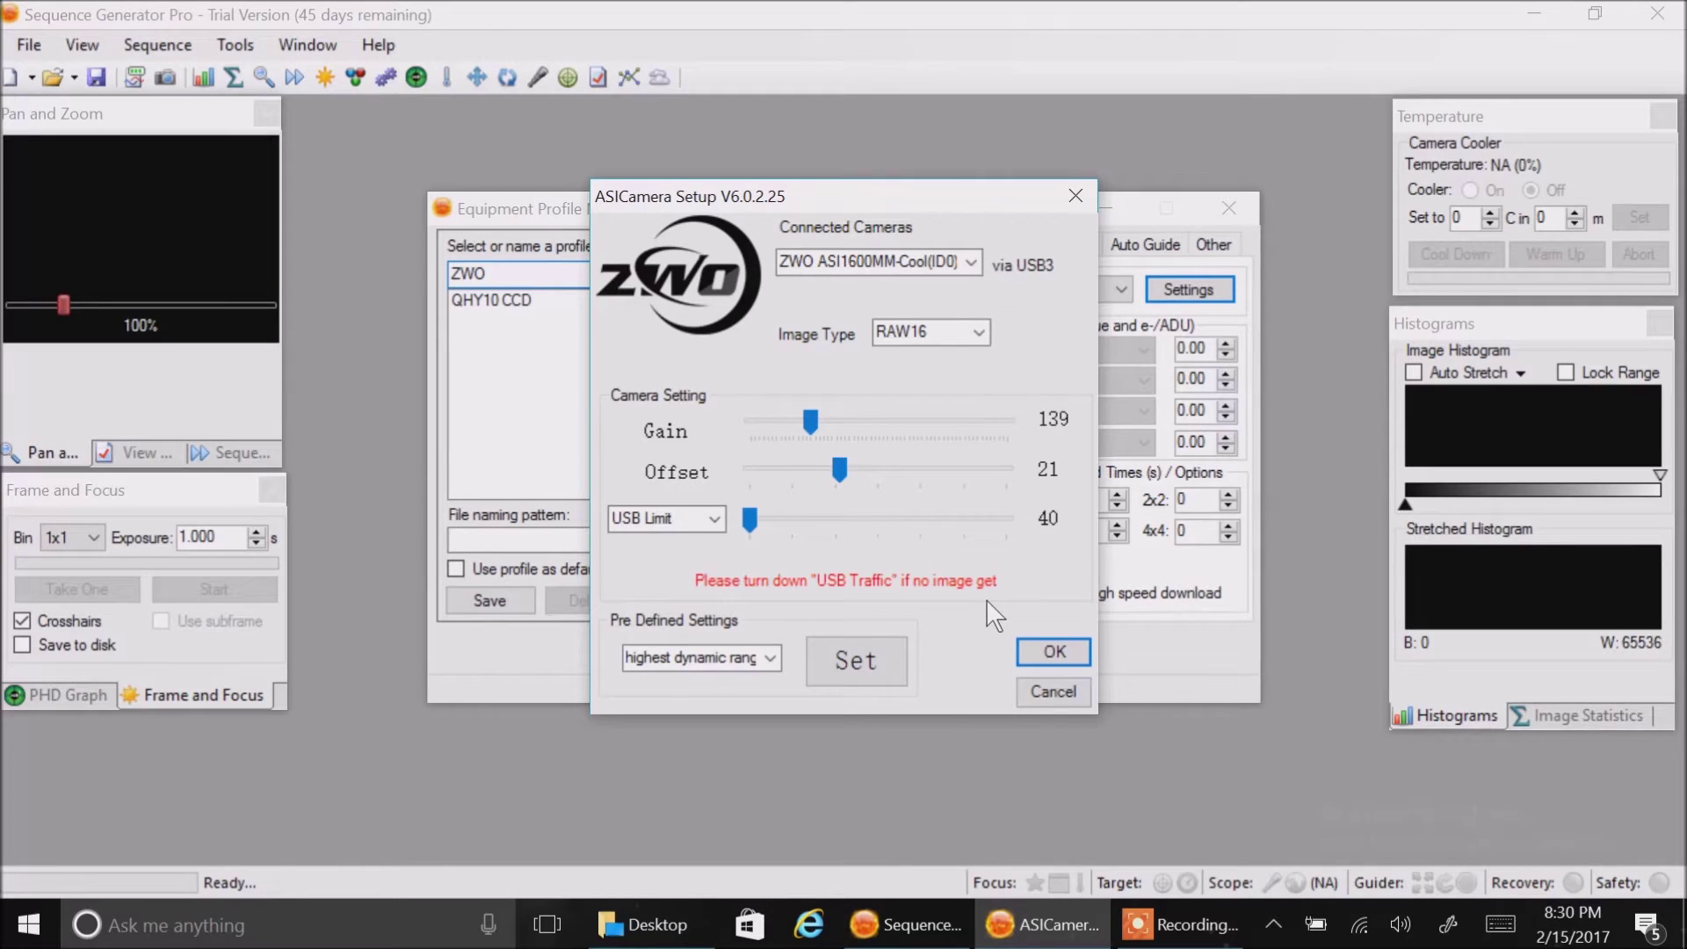
{"action": "left_click", "coordinate": [1053, 691]}
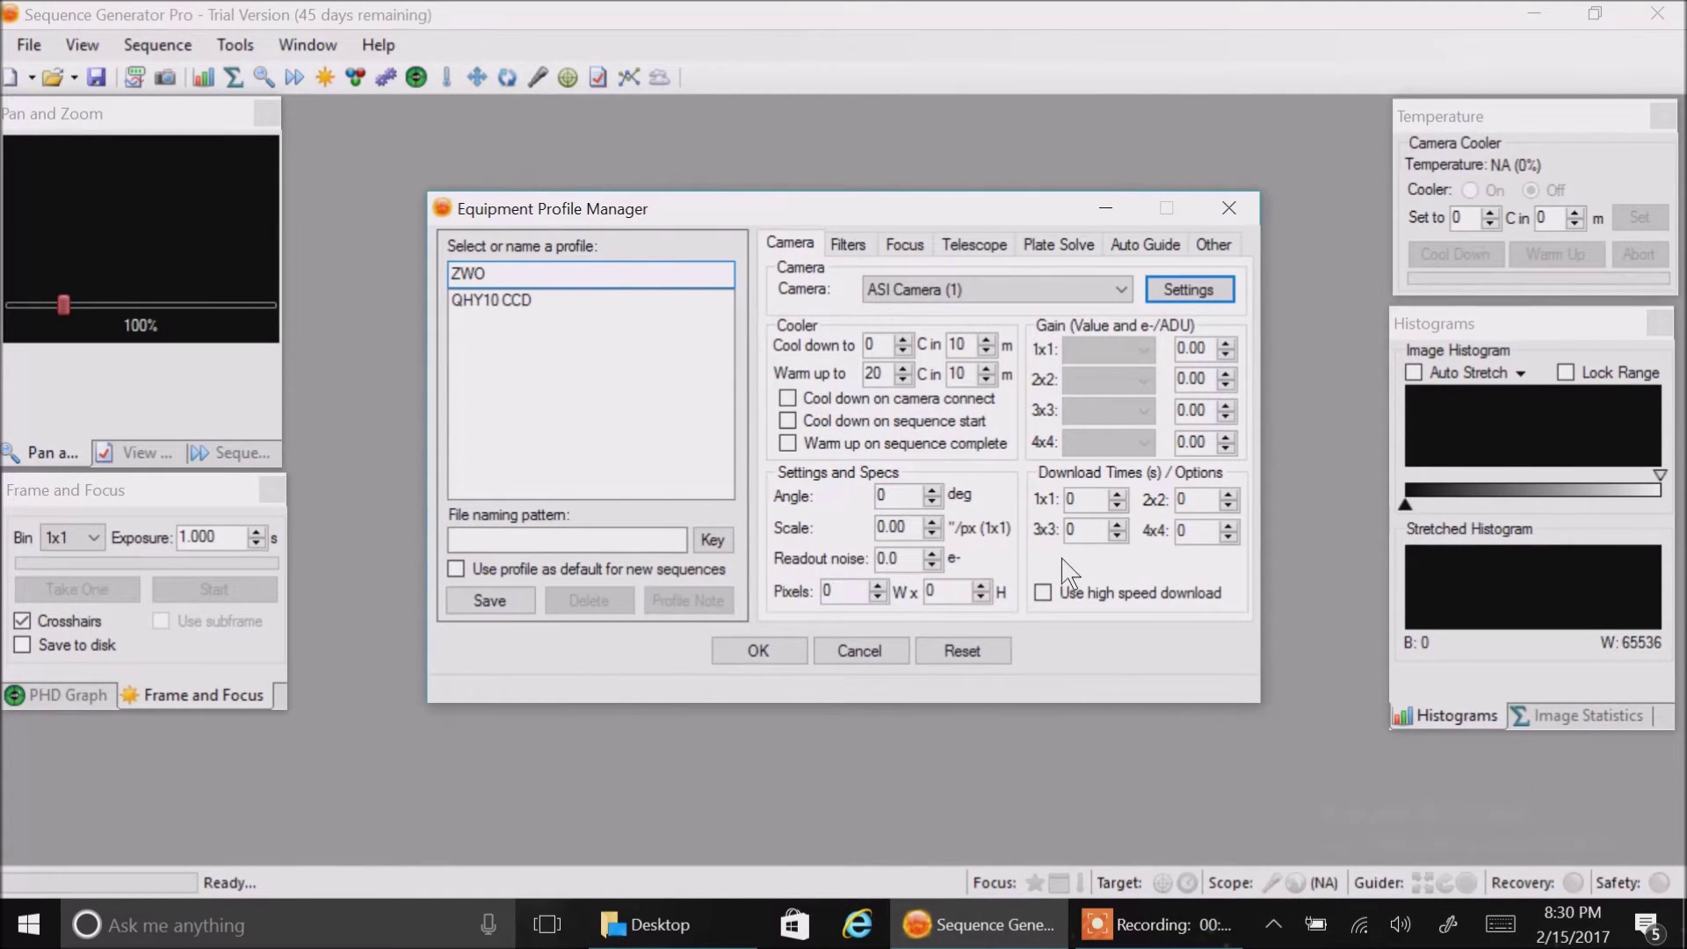
Lower the camera's cool-down target temperature to -20 C.
{"action": "left_click", "coordinate": [902, 350]}
{"action": "left_click", "coordinate": [902, 350]}
{"action": "left_click", "coordinate": [902, 350]}
{"action": "left_click", "coordinate": [902, 350]}
{"action": "left_click", "coordinate": [903, 351]}
{"action": "left_click", "coordinate": [903, 351]}
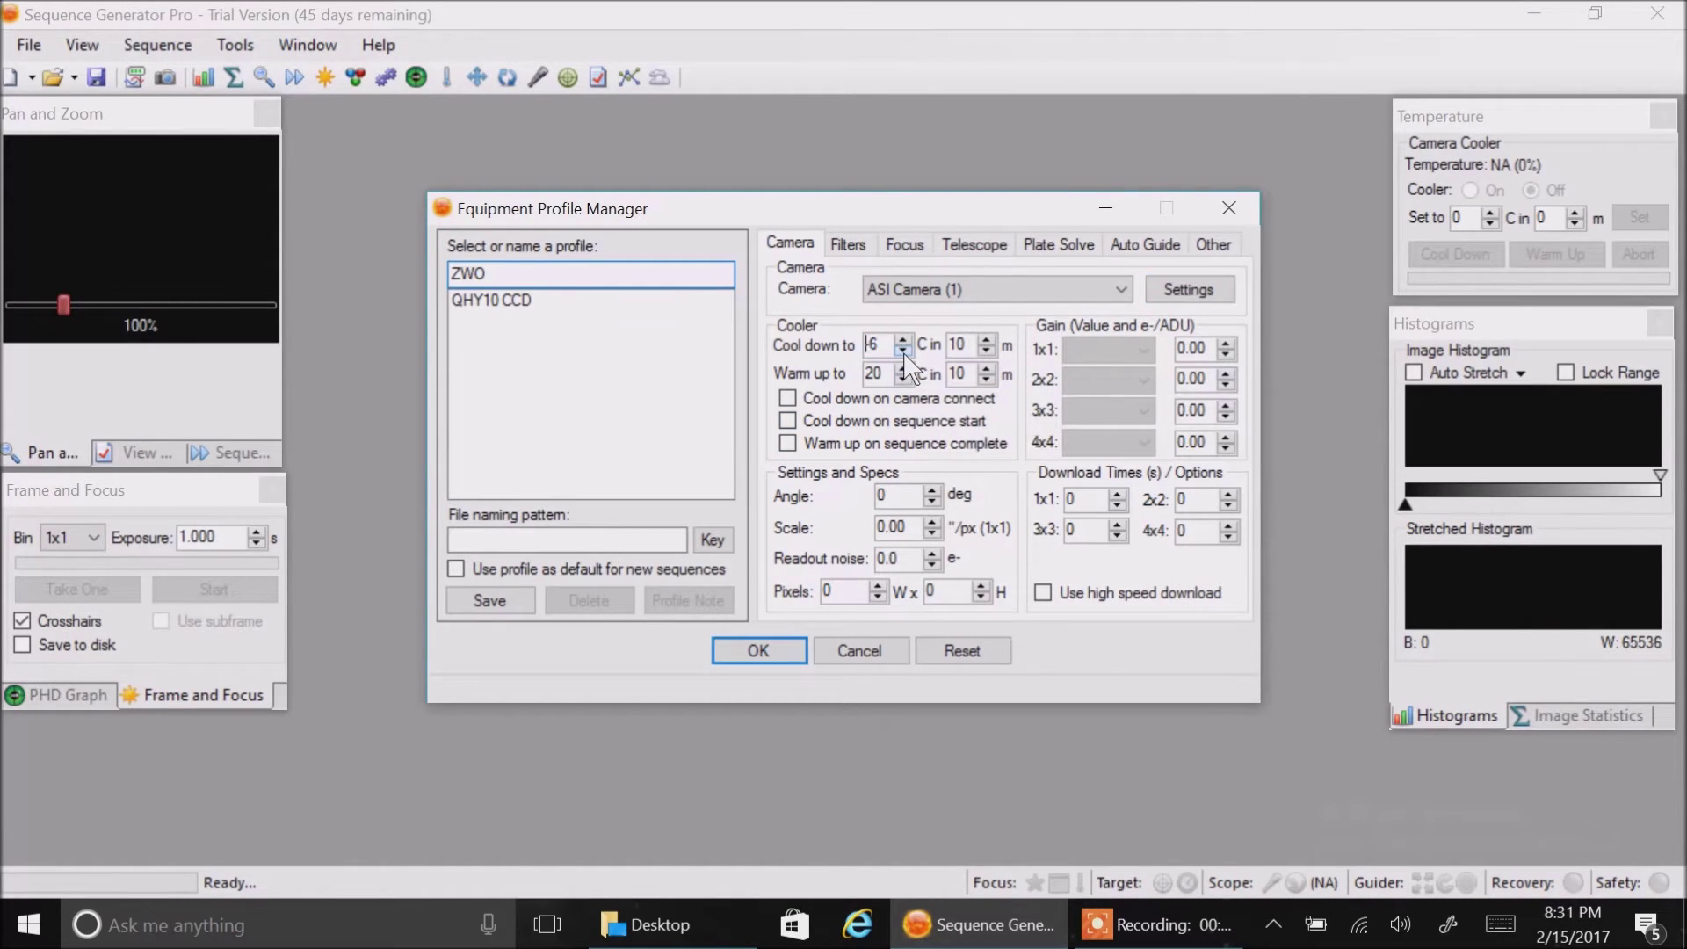
{"action": "left_click", "coordinate": [903, 352]}
{"action": "left_click", "coordinate": [903, 352]}
{"action": "left_click", "coordinate": [903, 351]}
{"action": "left_click", "coordinate": [903, 352]}
{"action": "left_click", "coordinate": [903, 352]}
{"action": "left_click", "coordinate": [903, 352]}
{"action": "left_click", "coordinate": [903, 351]}
{"action": "left_click", "coordinate": [902, 351]}
{"action": "left_click", "coordinate": [903, 351]}
{"action": "left_click", "coordinate": [903, 352]}
{"action": "left_click", "coordinate": [903, 351]}
{"action": "left_click", "coordinate": [903, 351]}
{"action": "left_click", "coordinate": [903, 351]}
{"action": "left_click", "coordinate": [903, 351]}
Enable cool down on camera connect and save the ZWO profile.
{"action": "mouse_move", "coordinate": [861, 406]}
{"action": "left_click", "coordinate": [785, 397]}
{"action": "left_click", "coordinate": [508, 602]}
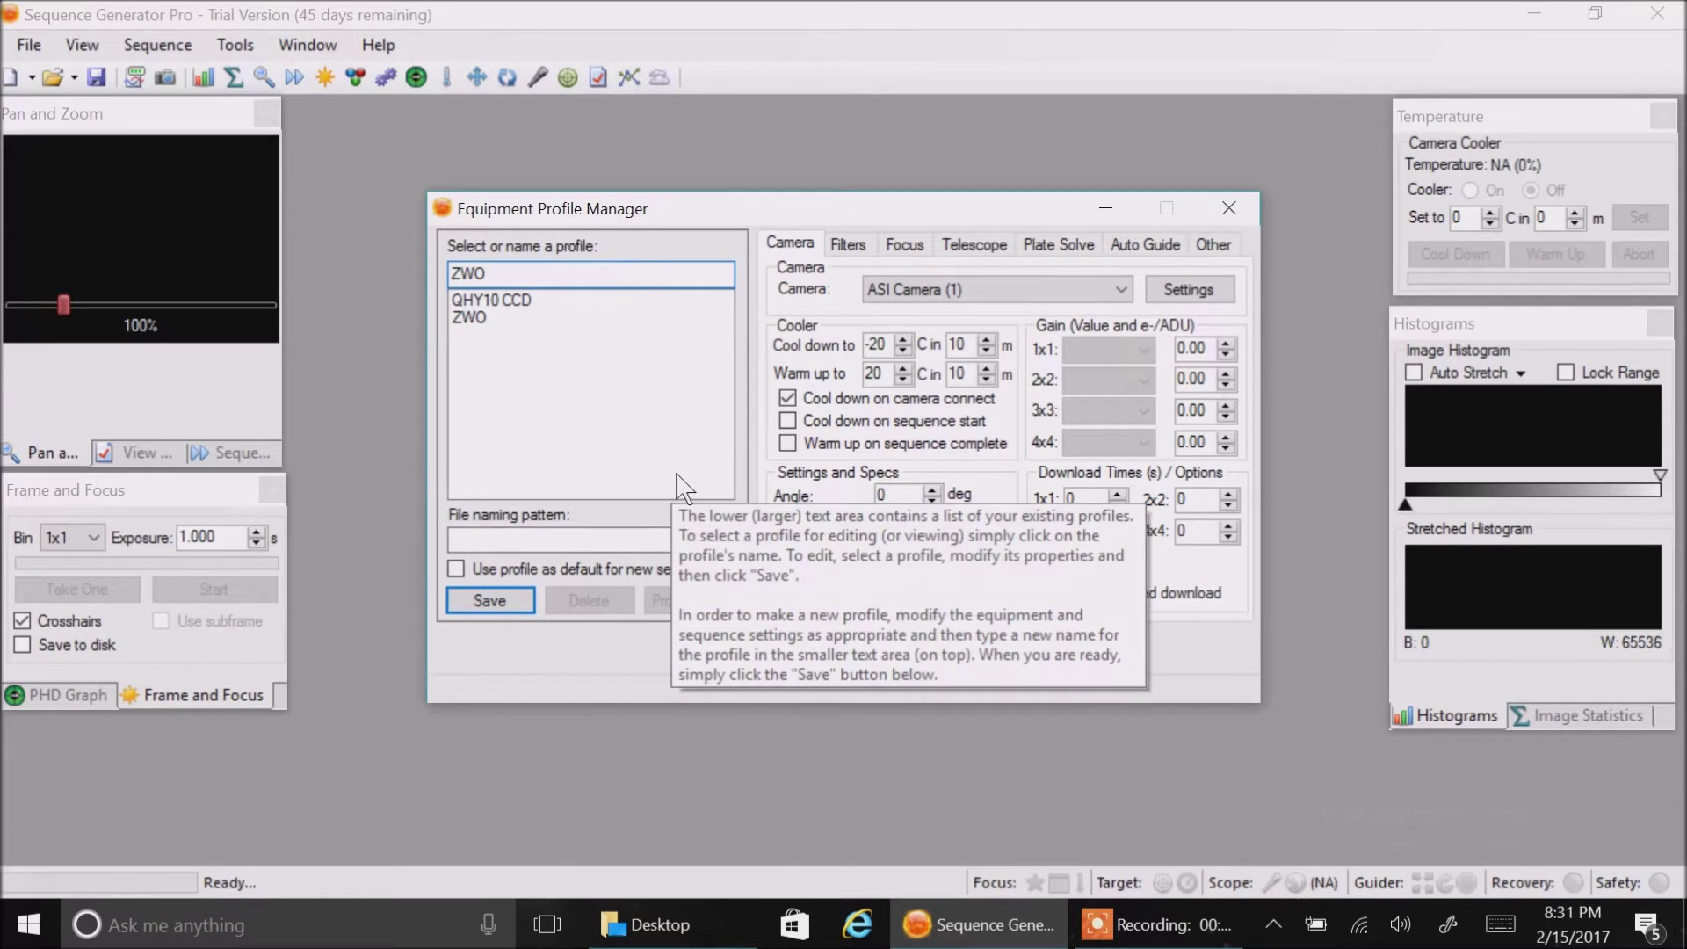
Choose ZWO FilterWheel (1) on the Filters tab and review its setup.
{"action": "left_click", "coordinate": [851, 249]}
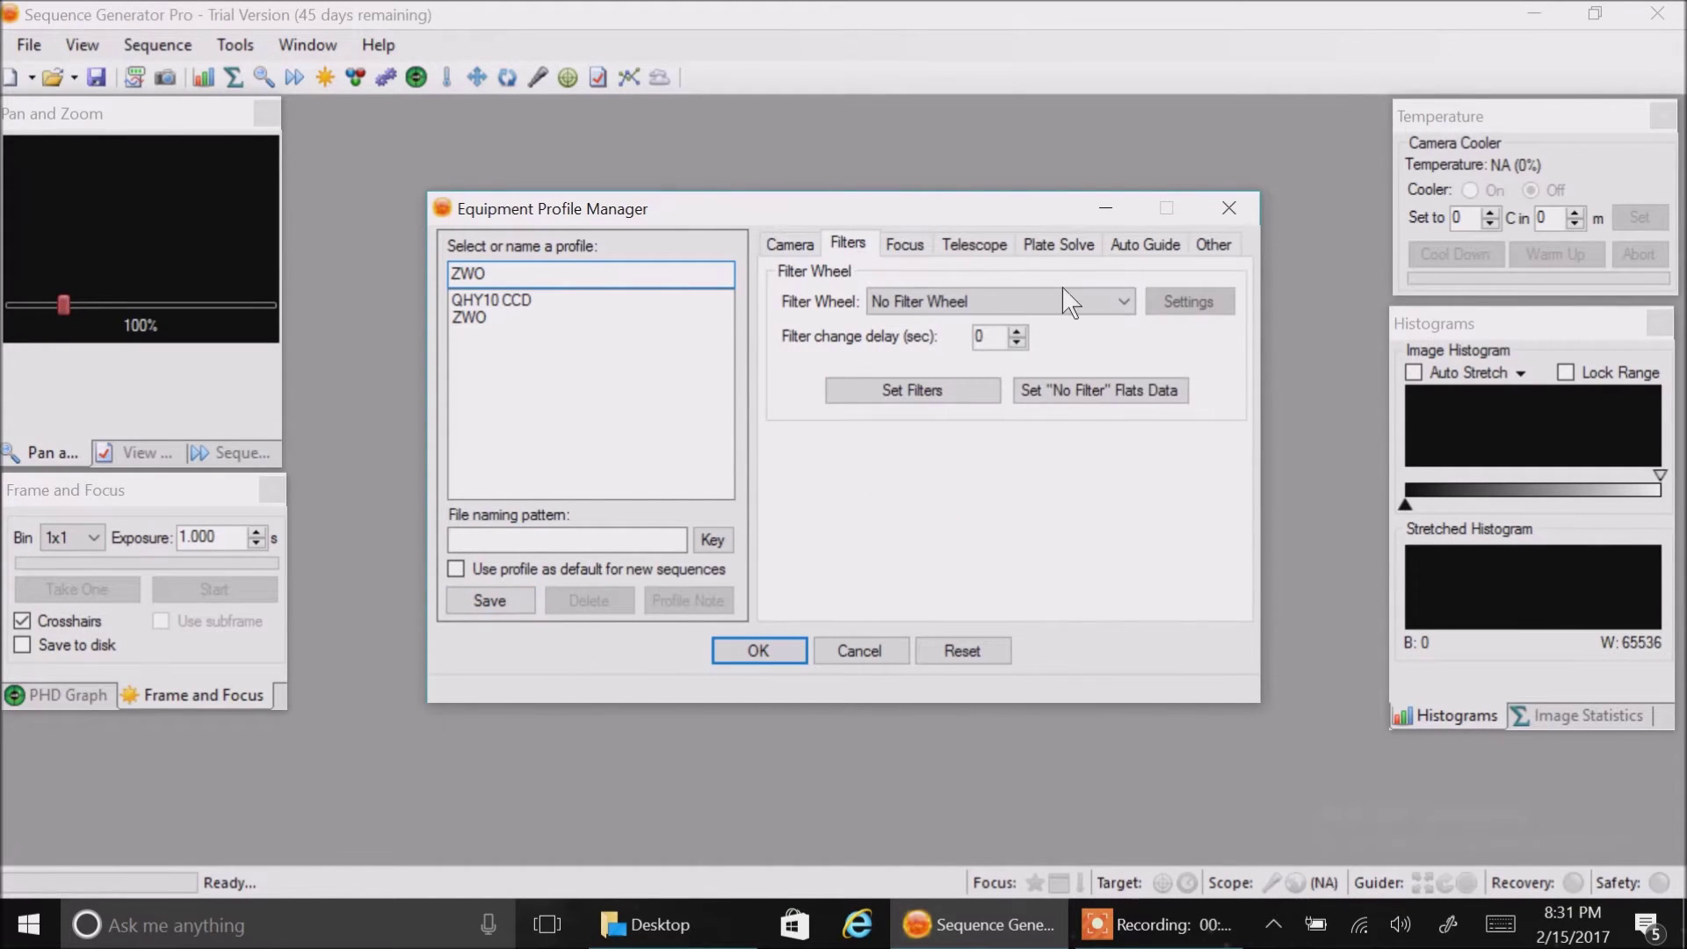
{"action": "left_click", "coordinate": [1118, 305]}
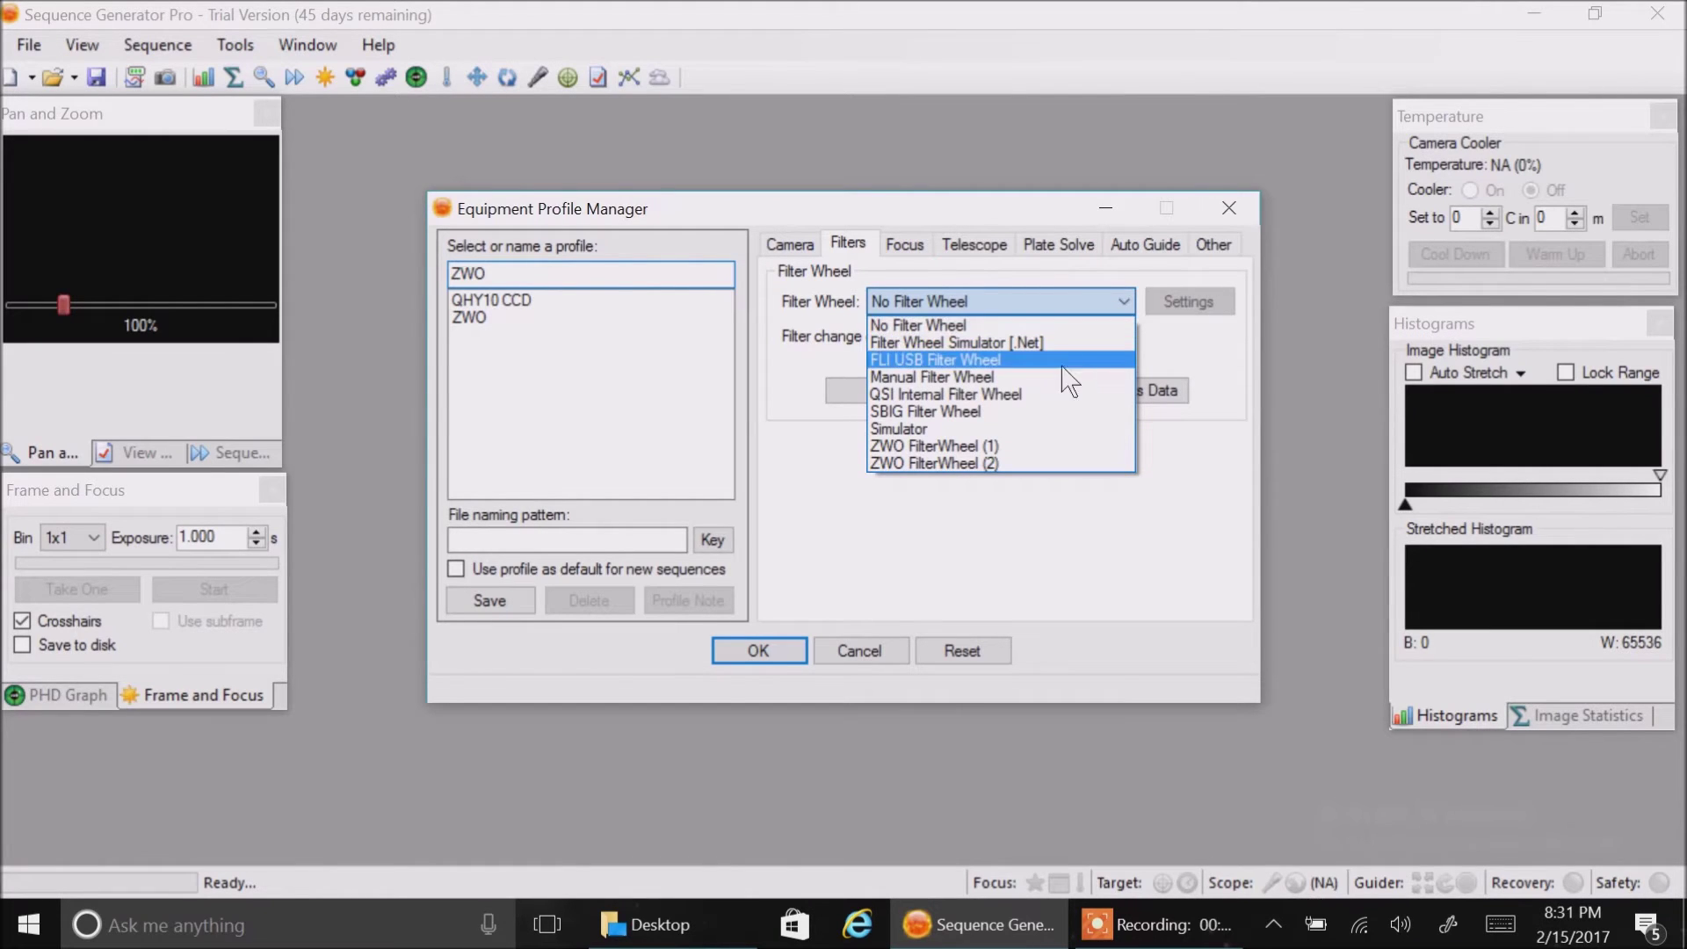
{"action": "left_click", "coordinate": [1022, 448]}
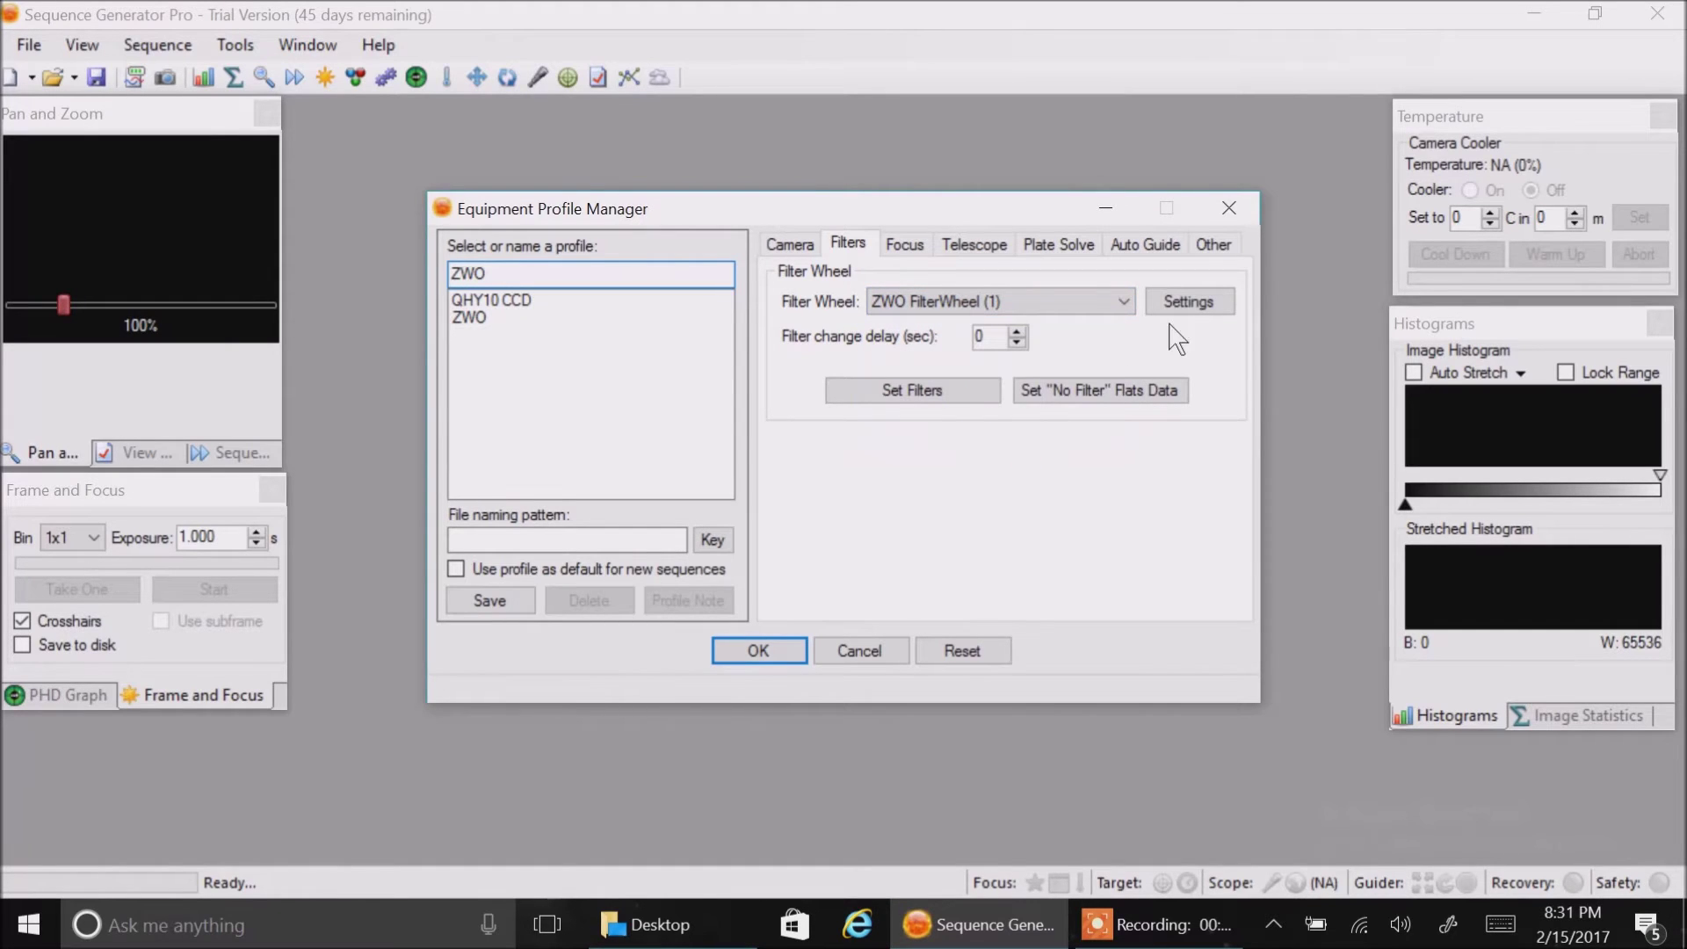
{"action": "left_click", "coordinate": [1202, 307]}
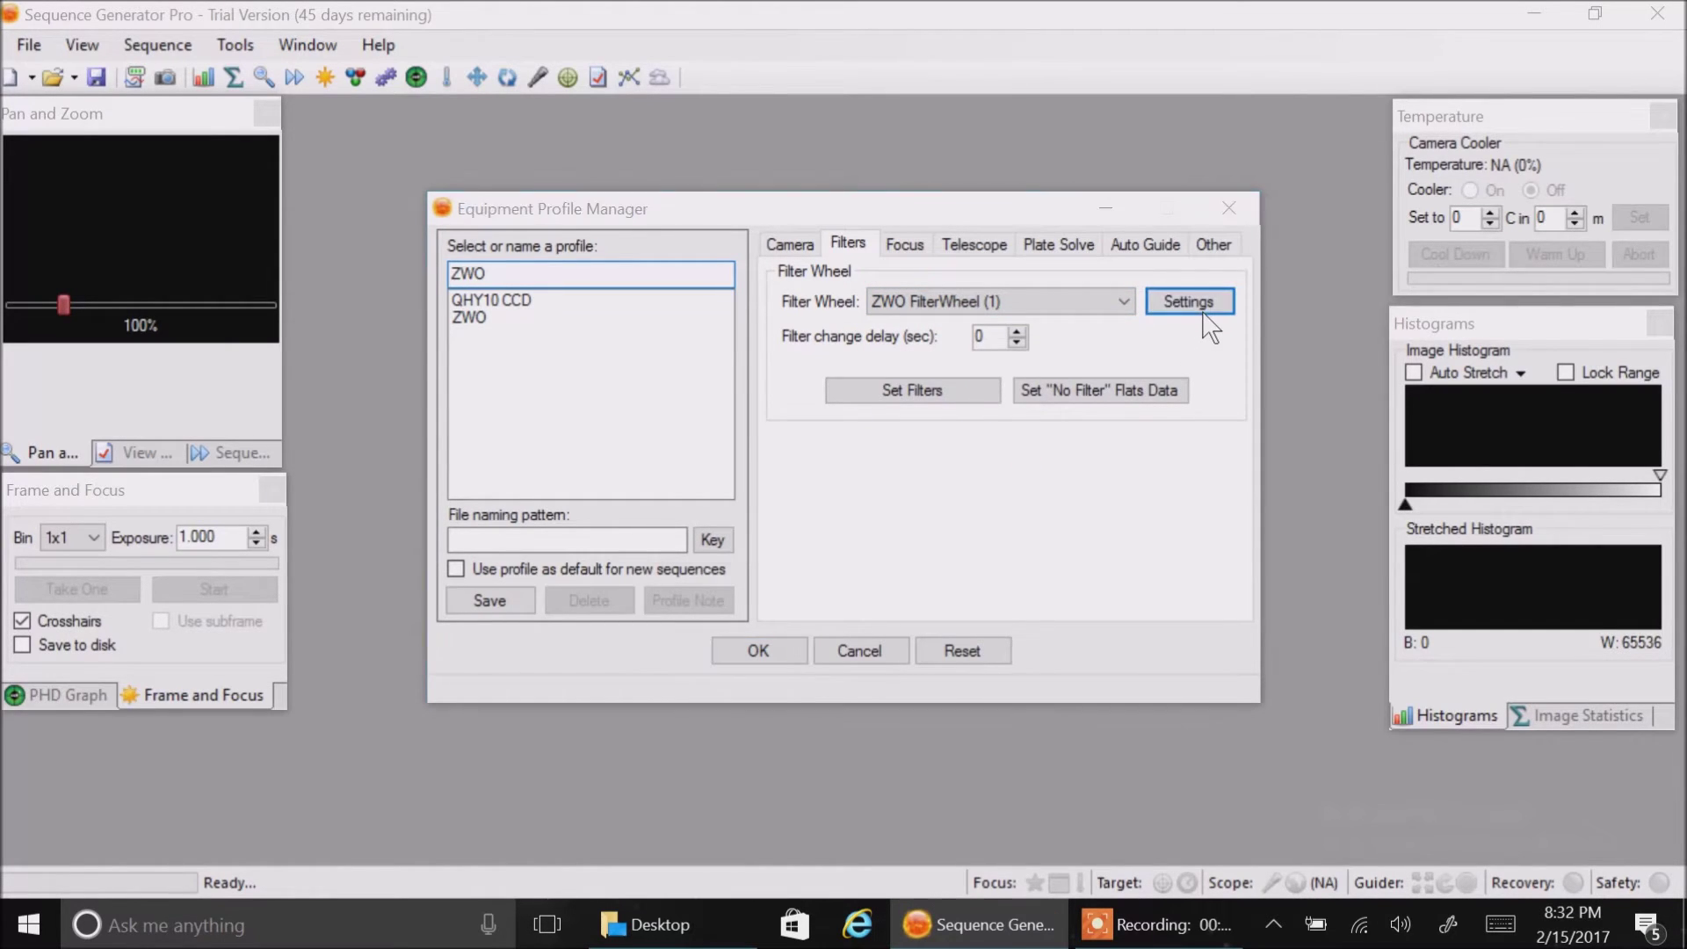
{"action": "left_click", "coordinate": [951, 460]}
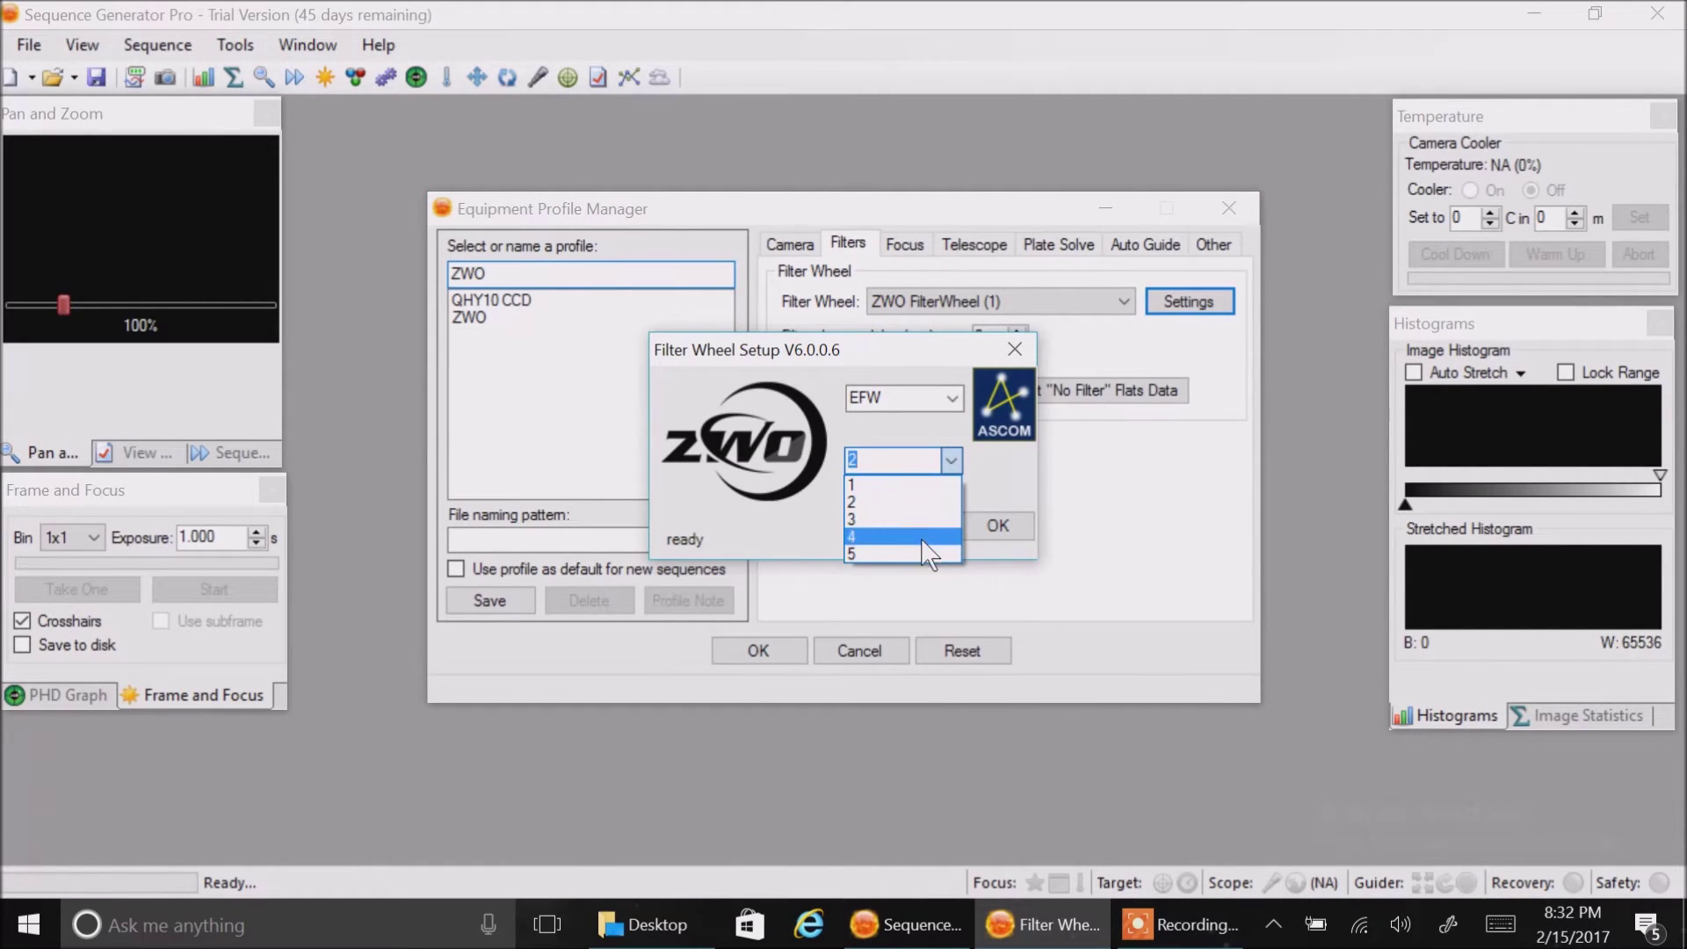
{"action": "left_click", "coordinate": [1017, 352]}
{"action": "left_click", "coordinate": [1018, 351]}
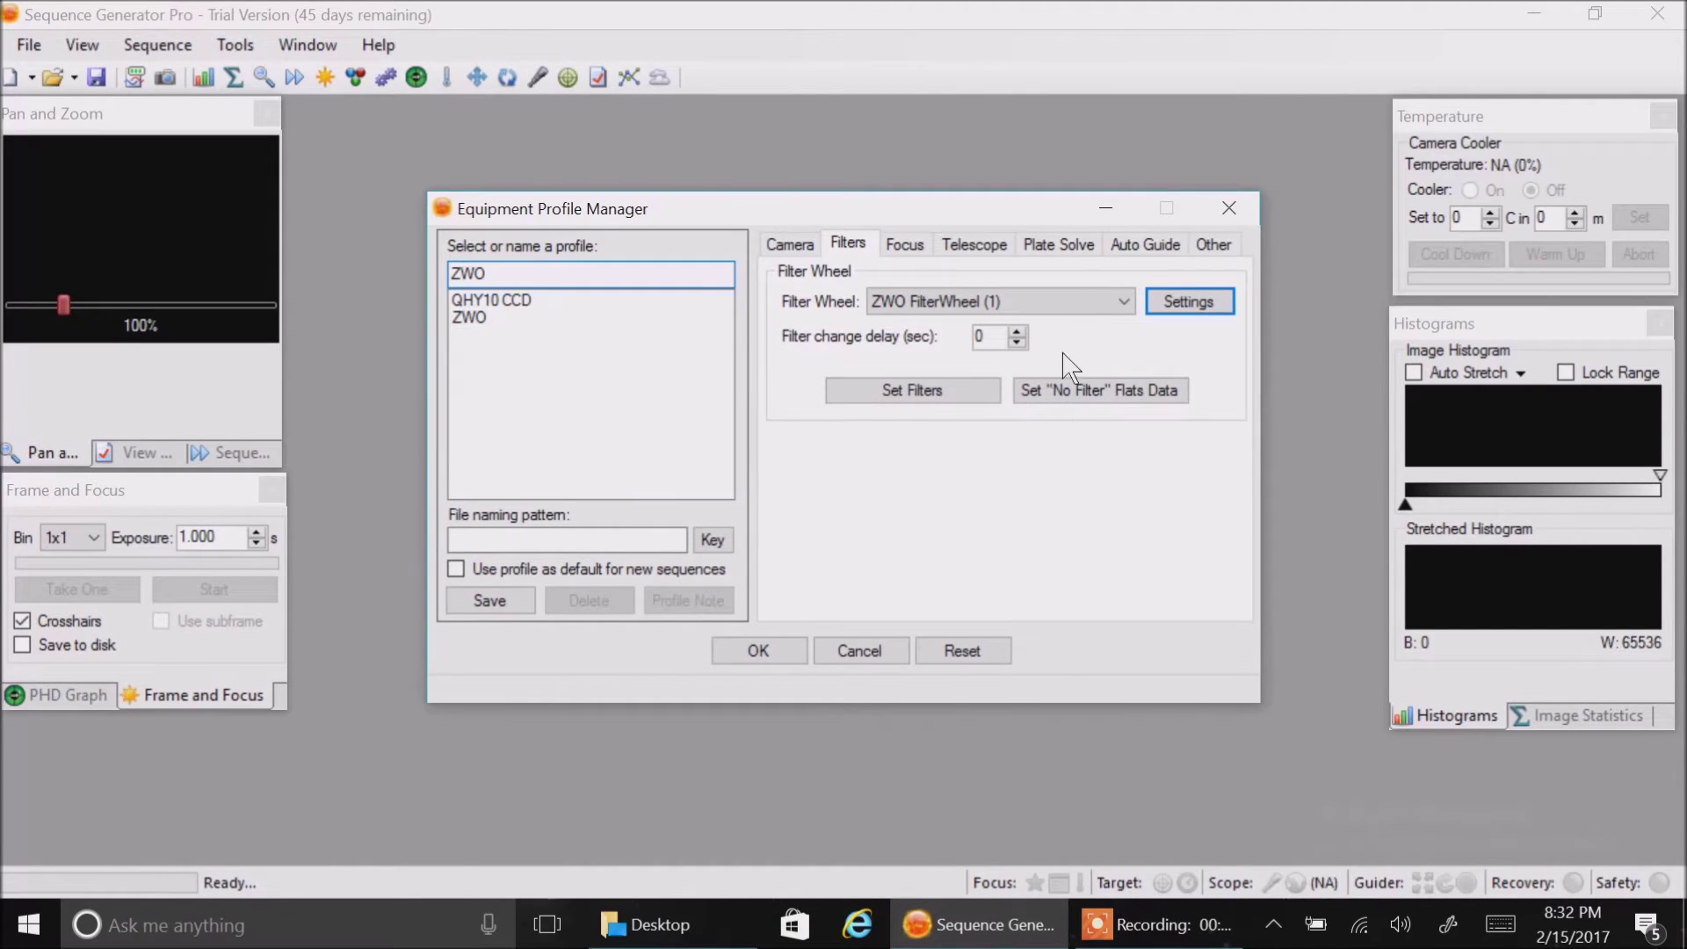
Enable filter slots 1 through 5 in the filter setup table.
{"action": "left_click", "coordinate": [961, 392]}
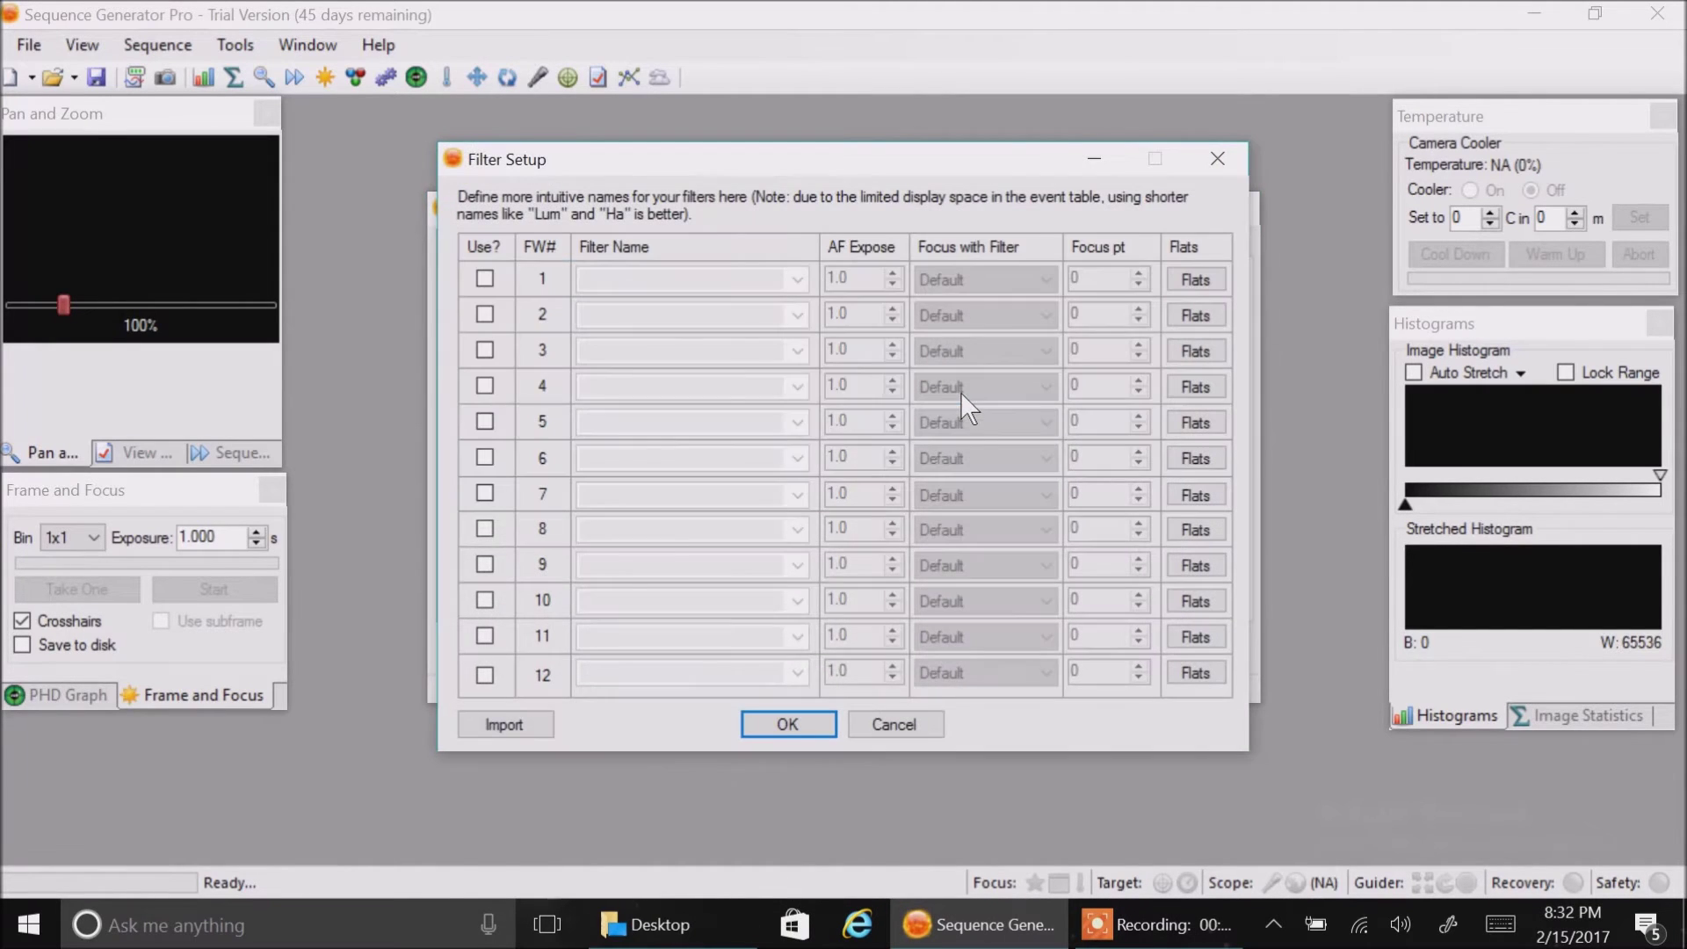
{"action": "left_click", "coordinate": [485, 278]}
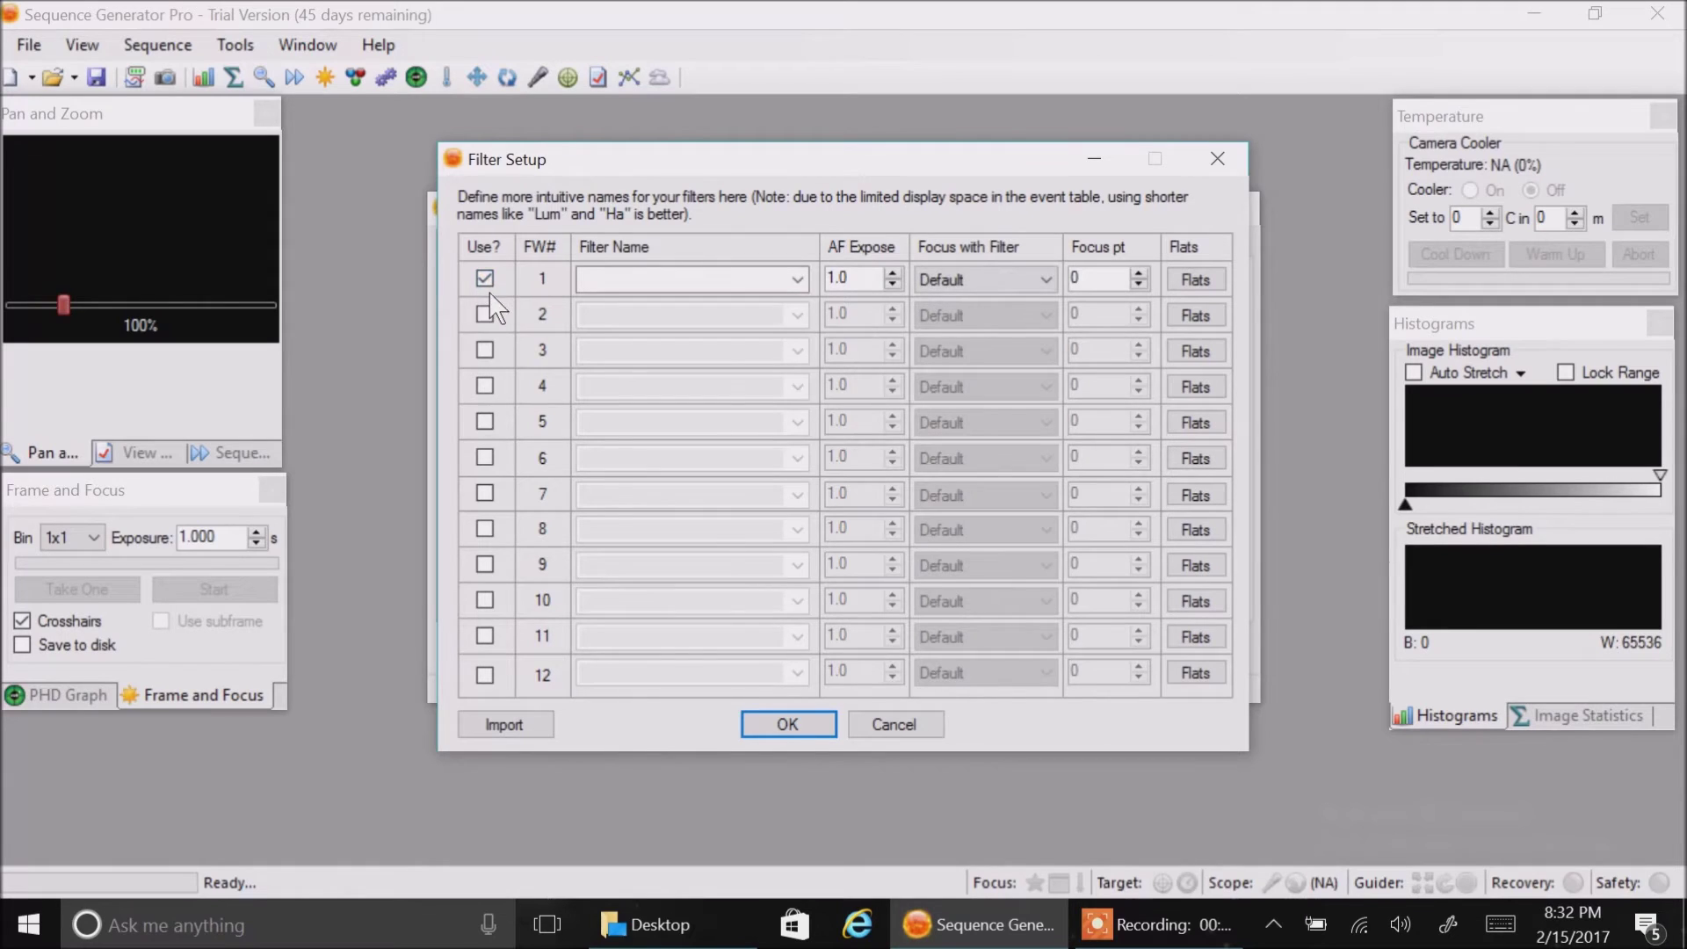
{"action": "left_click", "coordinate": [486, 316]}
{"action": "left_click", "coordinate": [484, 349]}
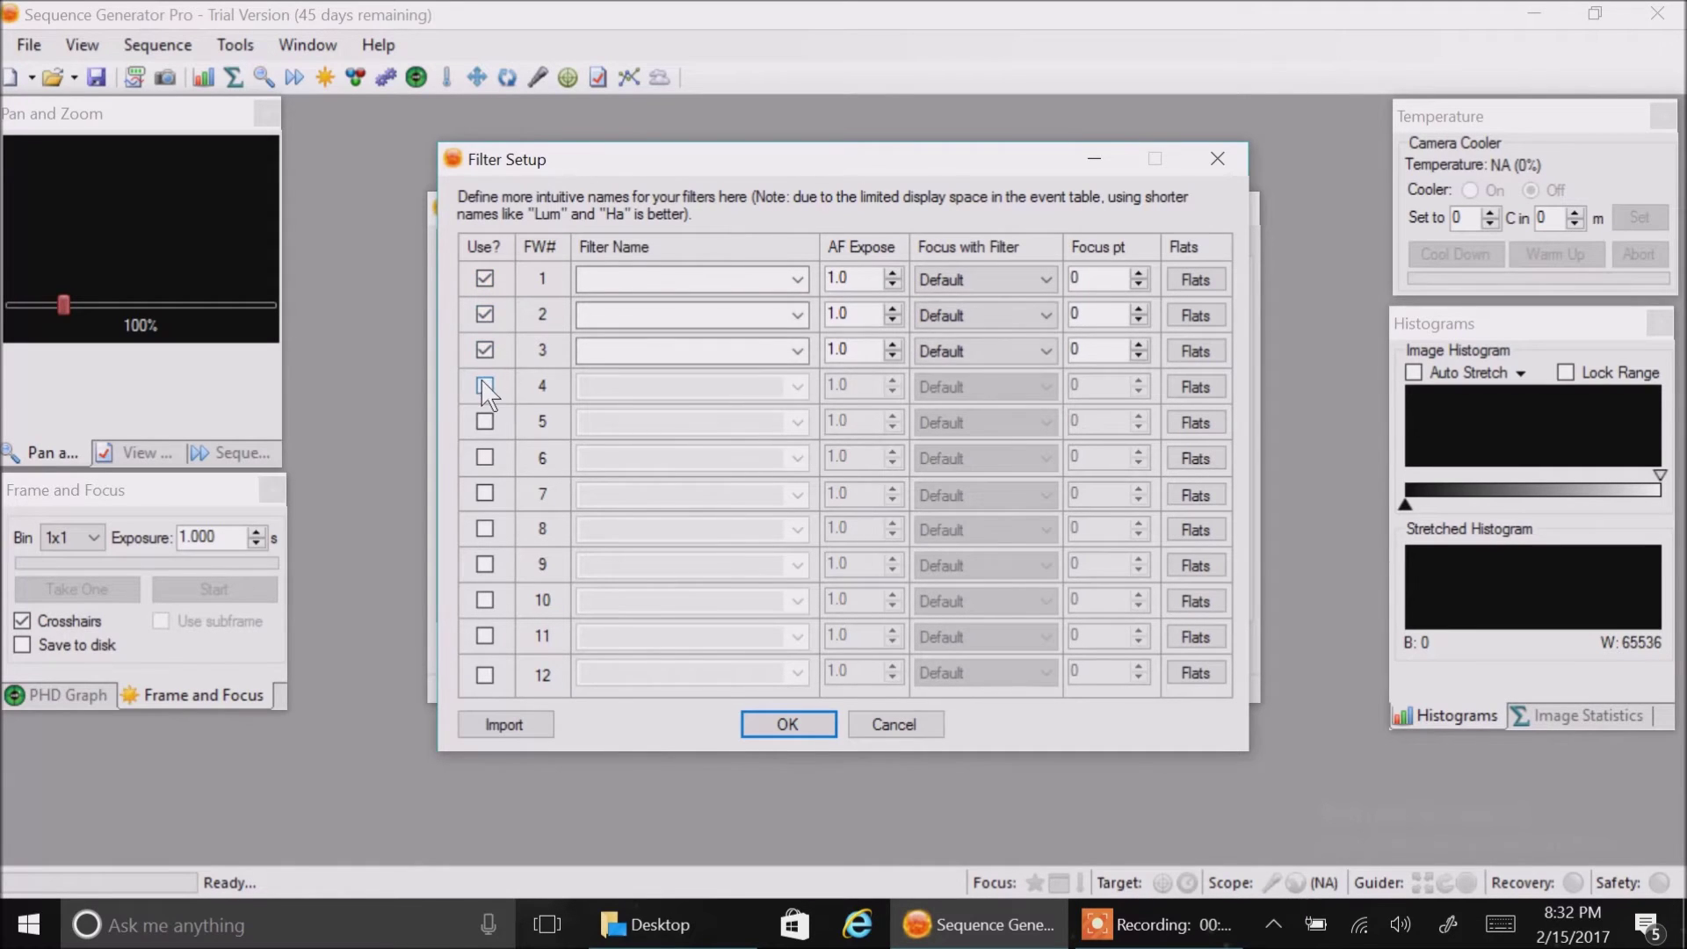
{"action": "left_click", "coordinate": [485, 387]}
{"action": "left_click", "coordinate": [485, 422]}
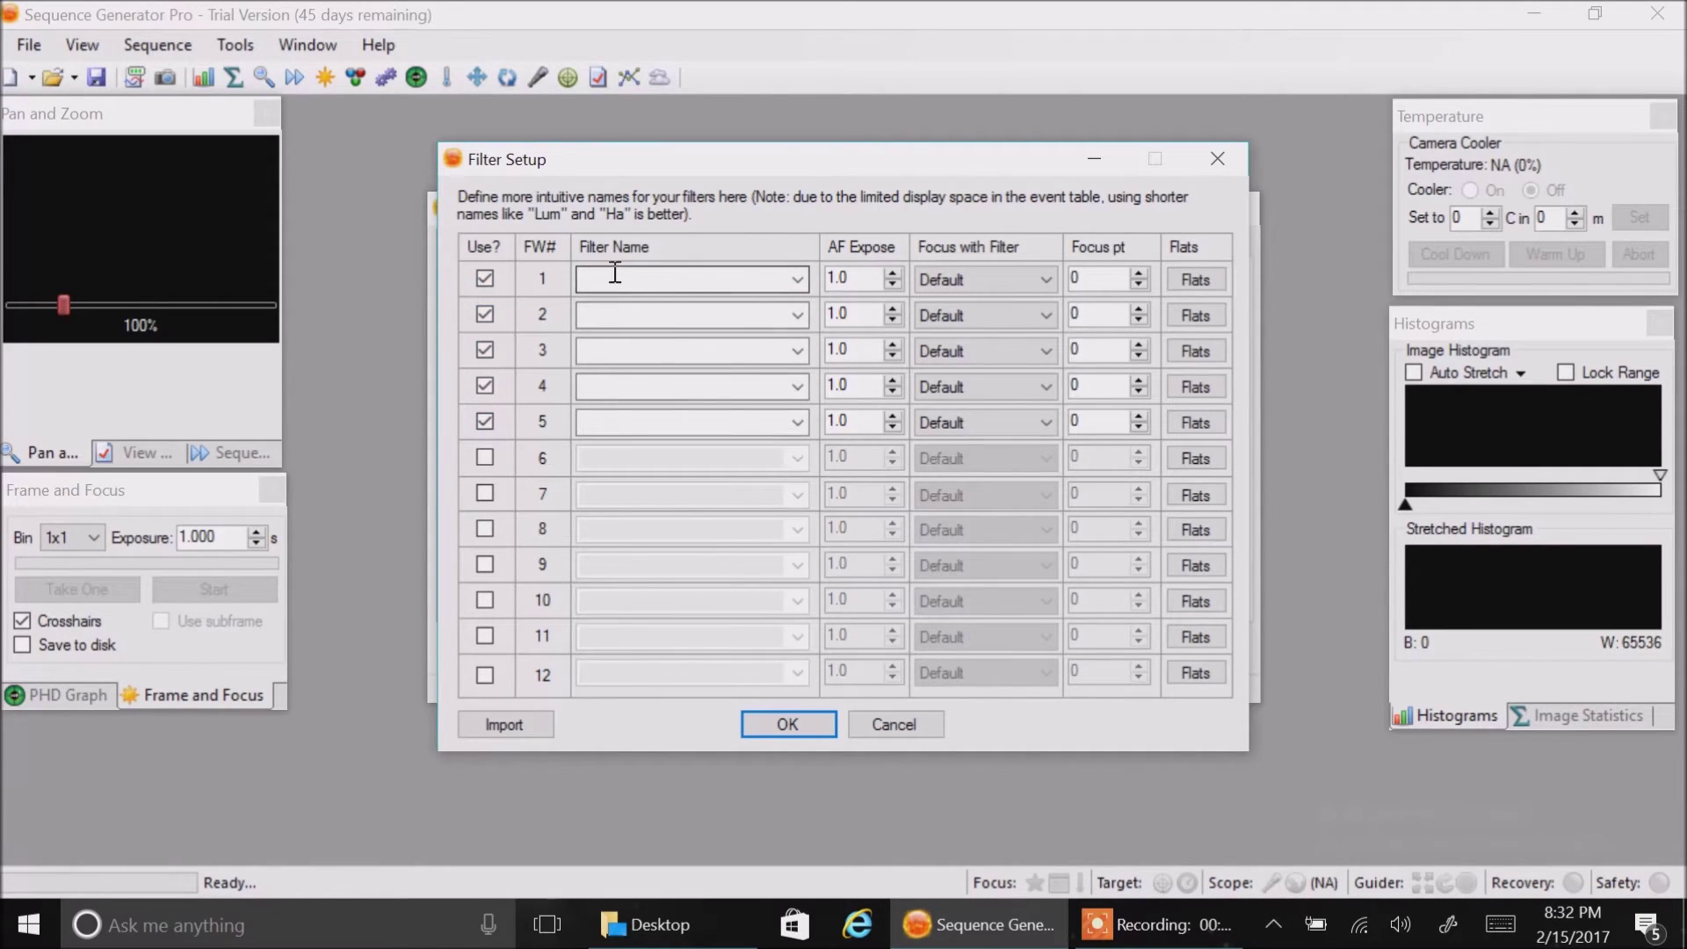
Name the filters Lum, Red, Green, Blue and Ha.
{"action": "left_click", "coordinate": [614, 276]}
{"action": "type", "text": "Lum"}
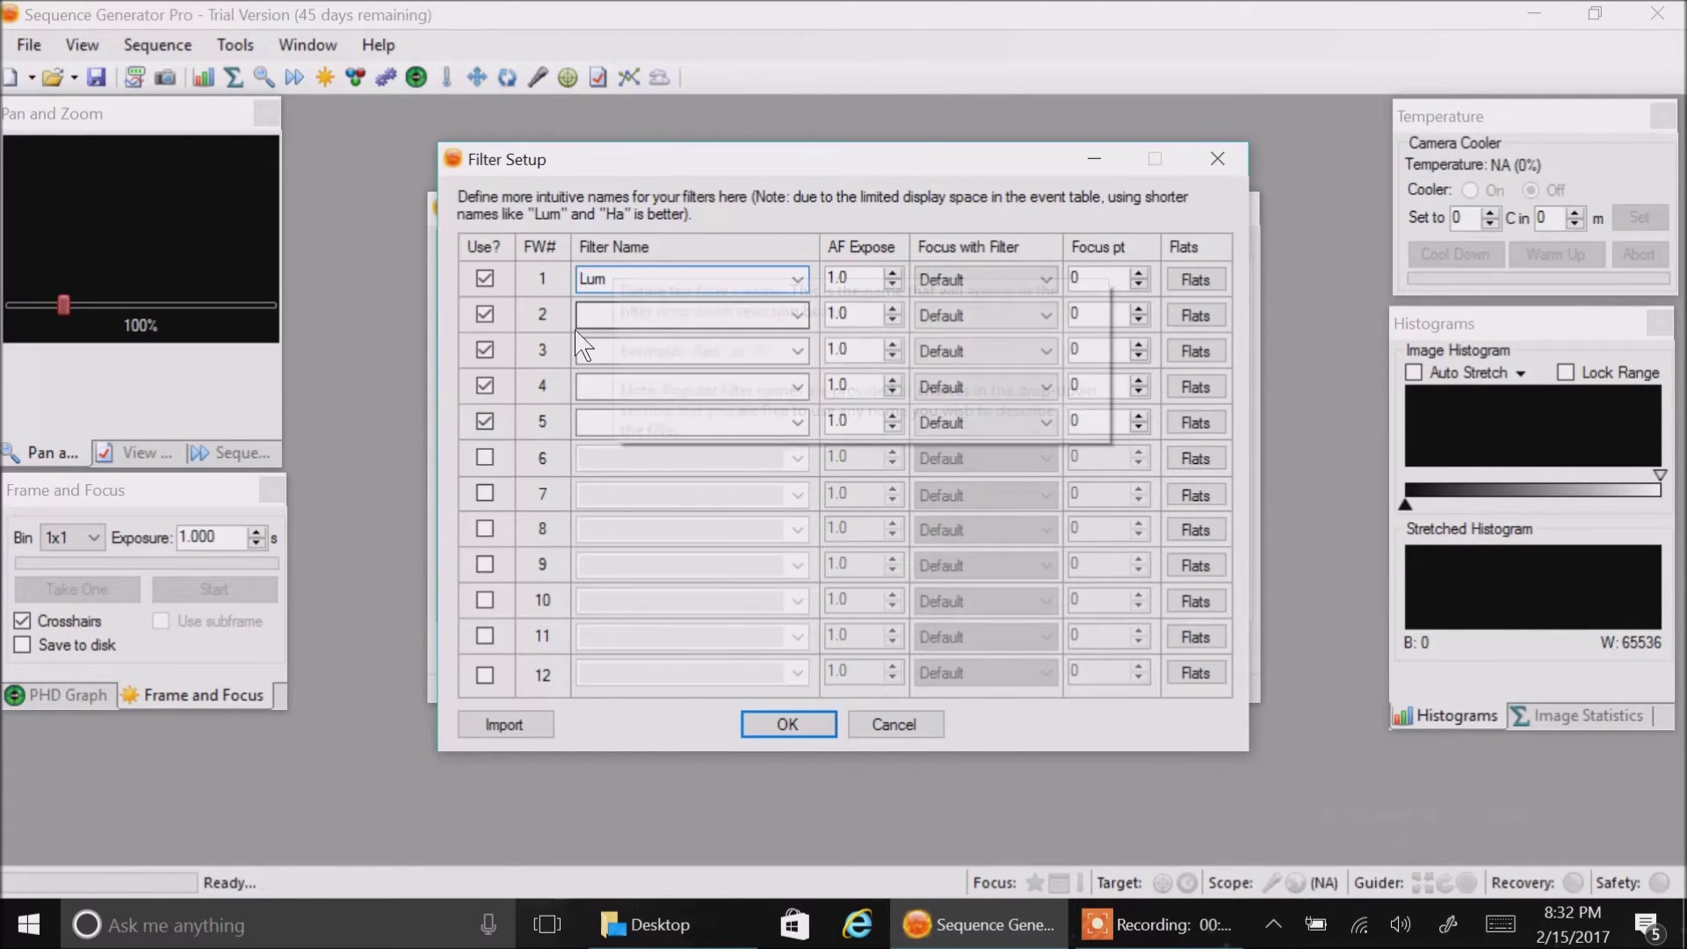
{"action": "left_click", "coordinate": [606, 315]}
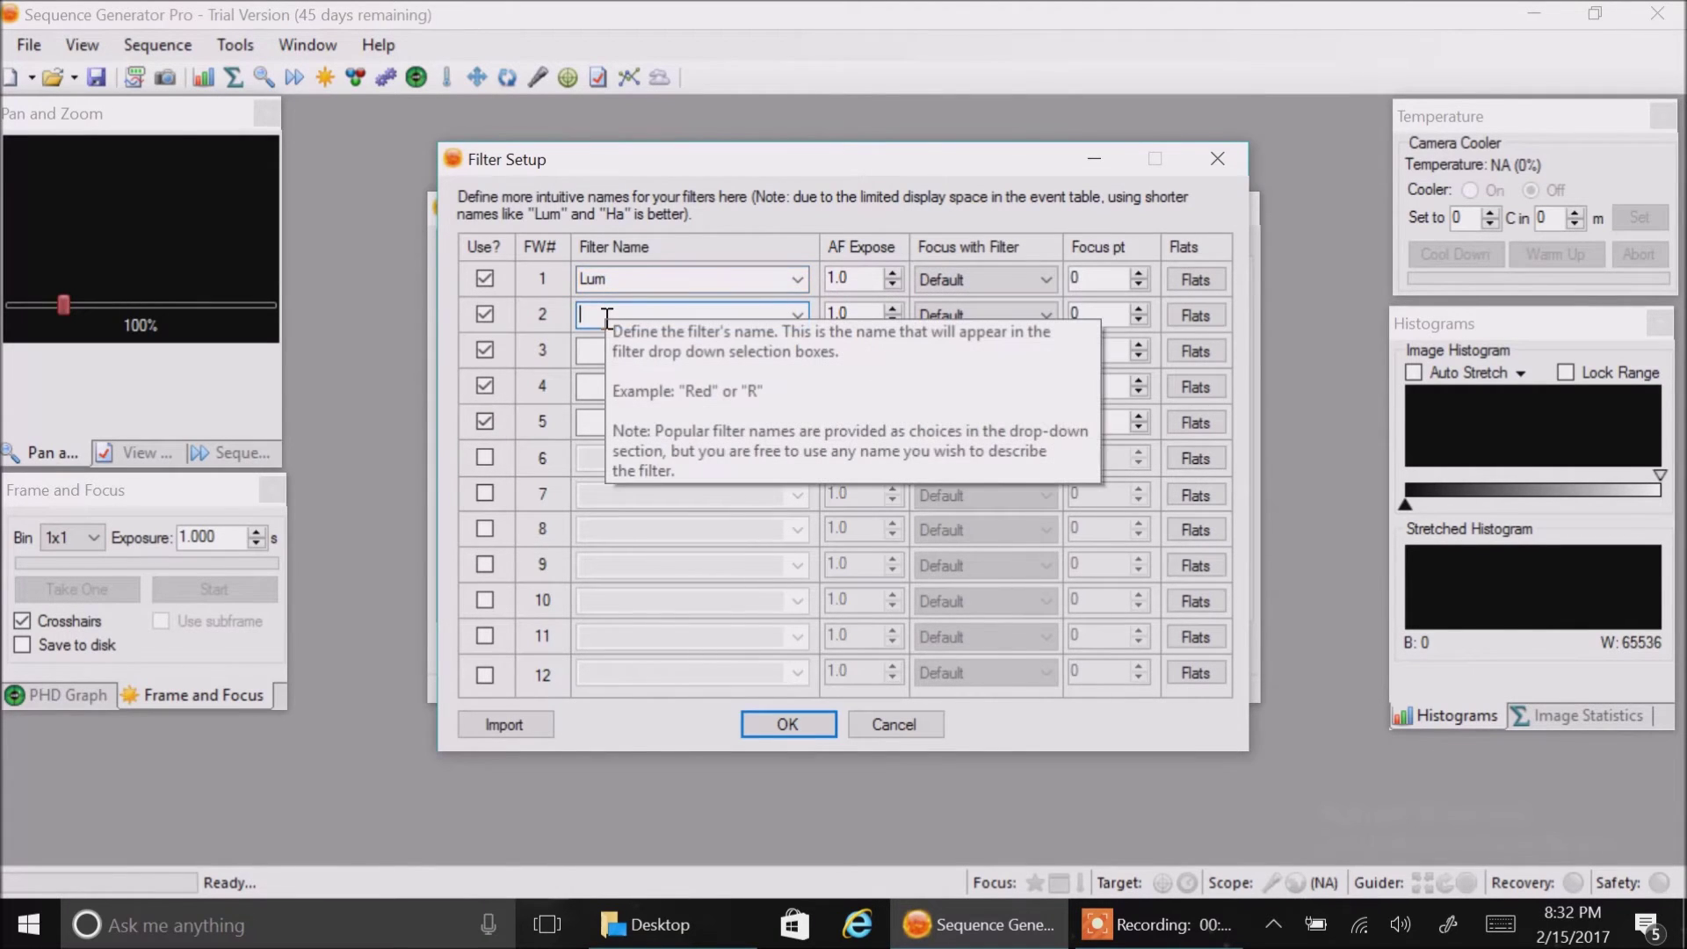
{"action": "type", "text": "Red"}
{"action": "left_click", "coordinate": [603, 348]}
{"action": "type", "text": "Green"}
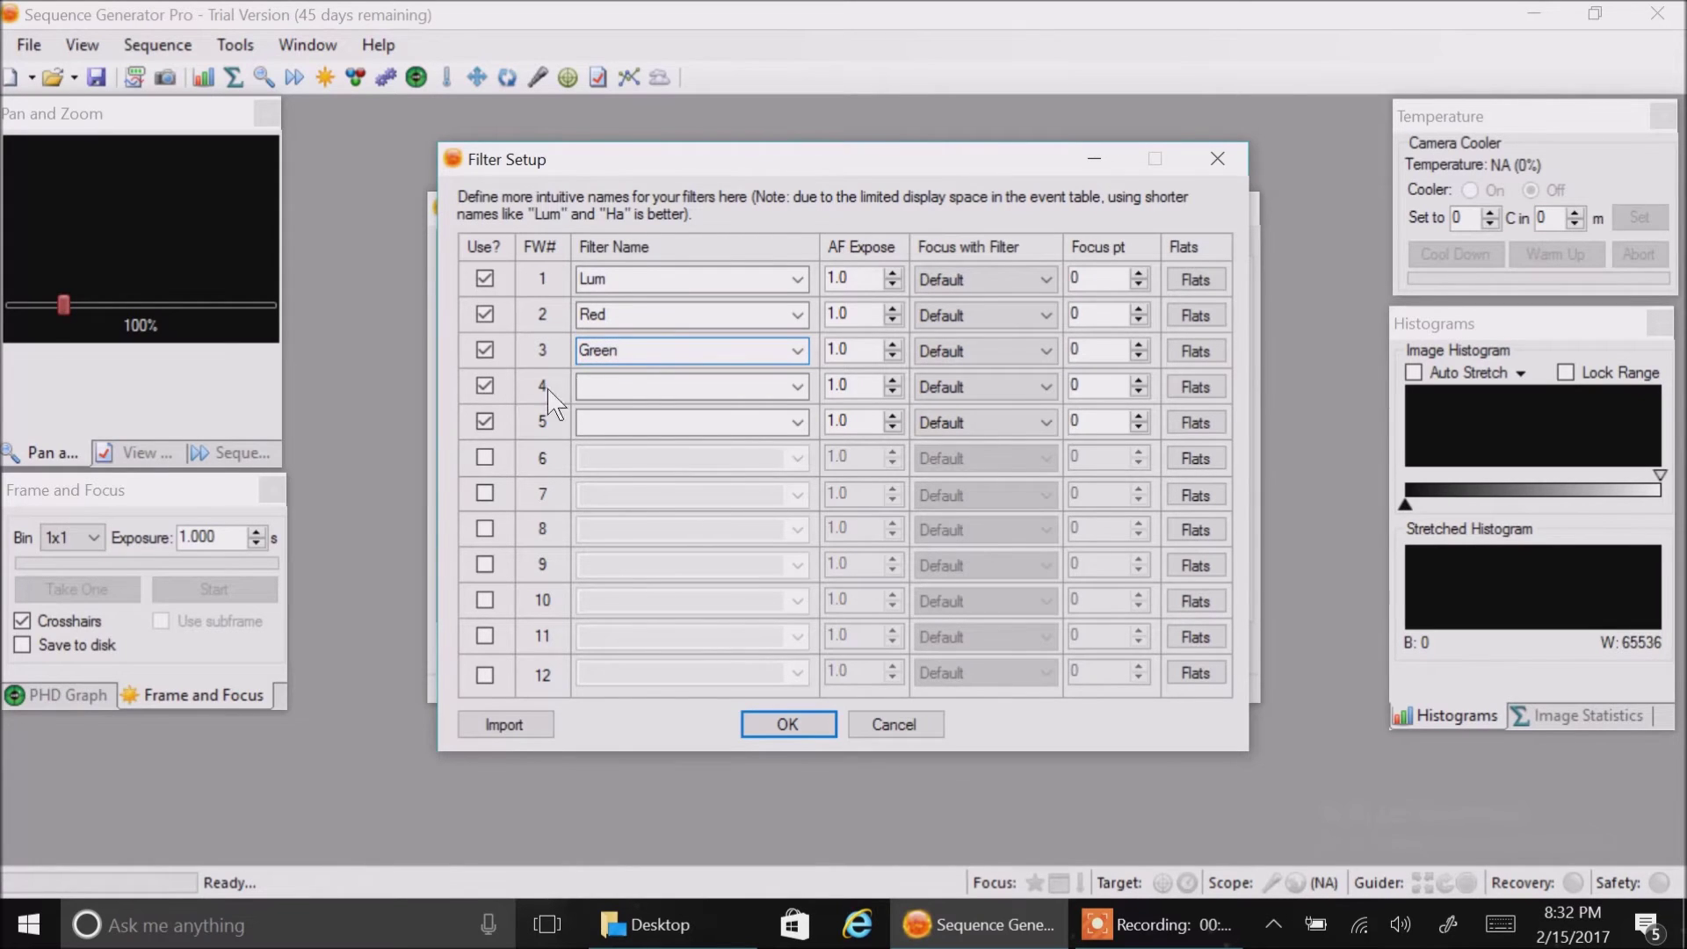
{"action": "left_click", "coordinate": [603, 386]}
{"action": "type", "text": "Blue"}
{"action": "type", "text": "Ha"}
Confirm the filter names, save the ZWO profile and close the profile manager.
{"action": "left_click", "coordinate": [778, 728]}
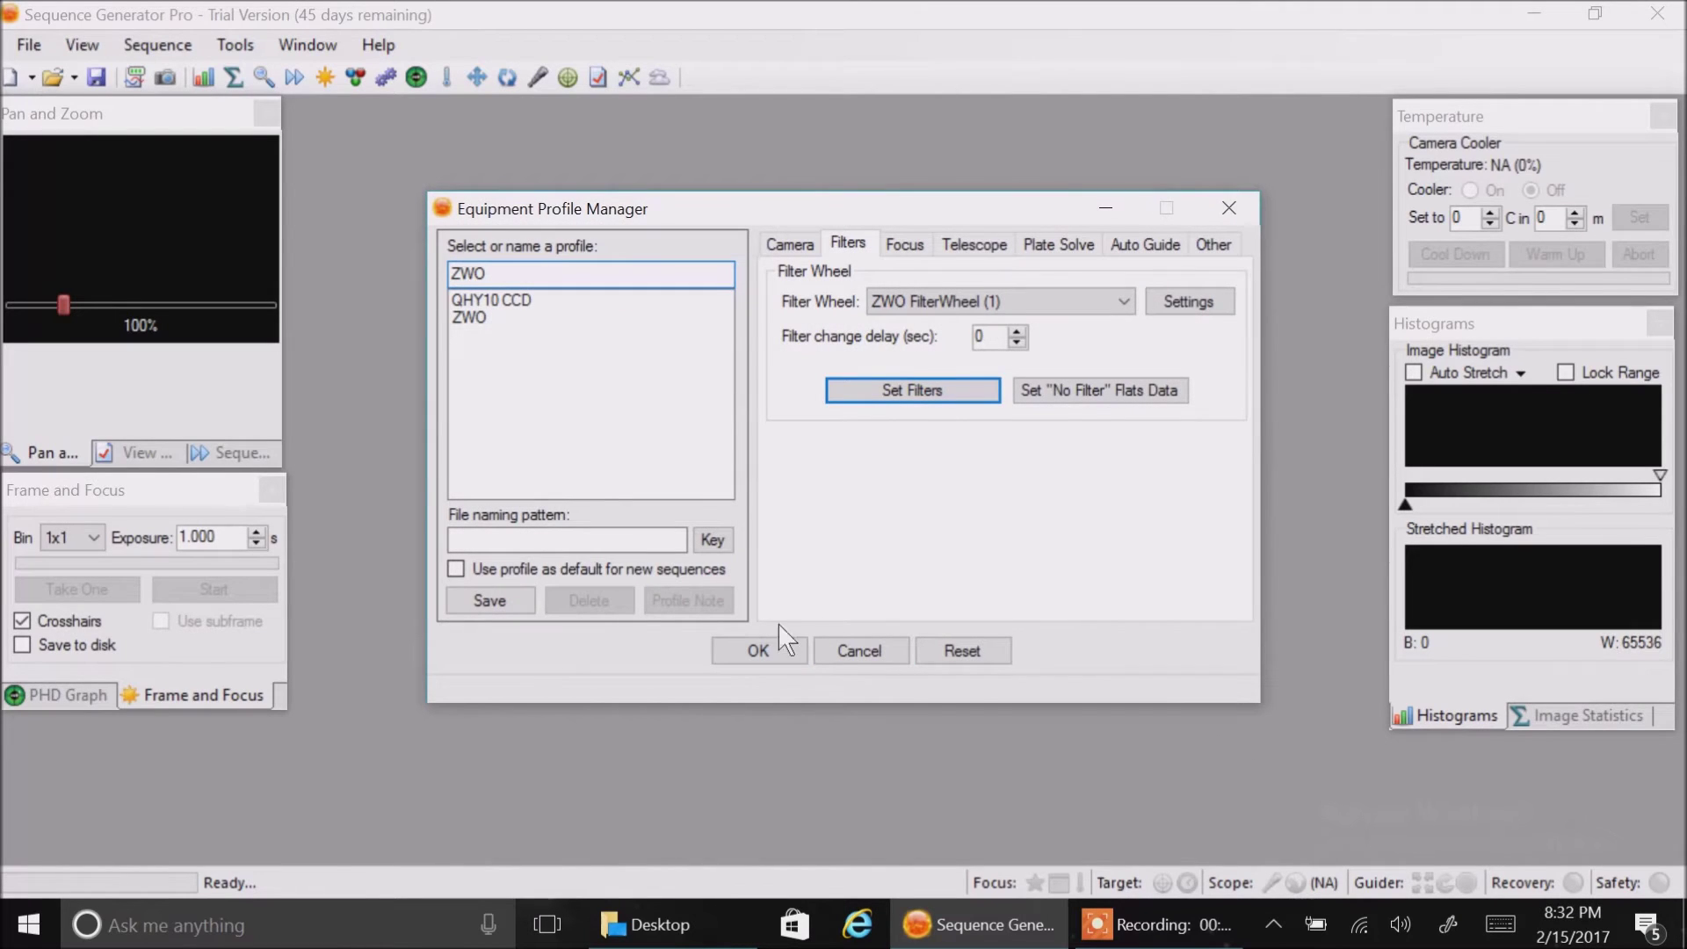
{"action": "left_click", "coordinate": [502, 602]}
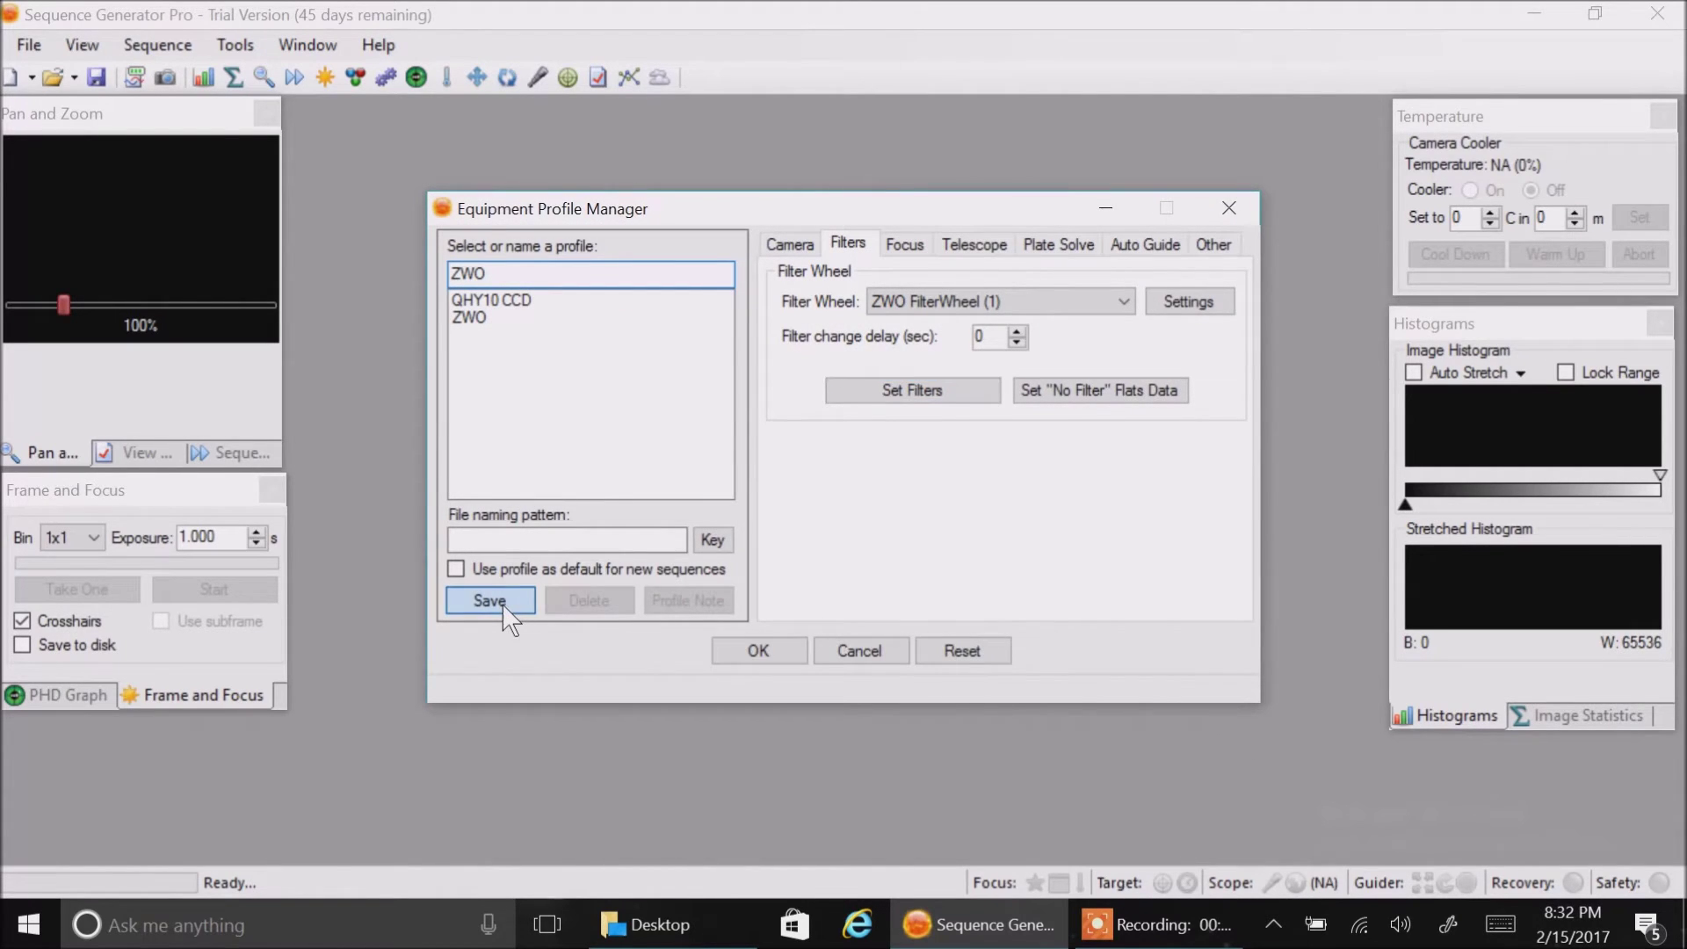
{"action": "left_click", "coordinate": [747, 651]}
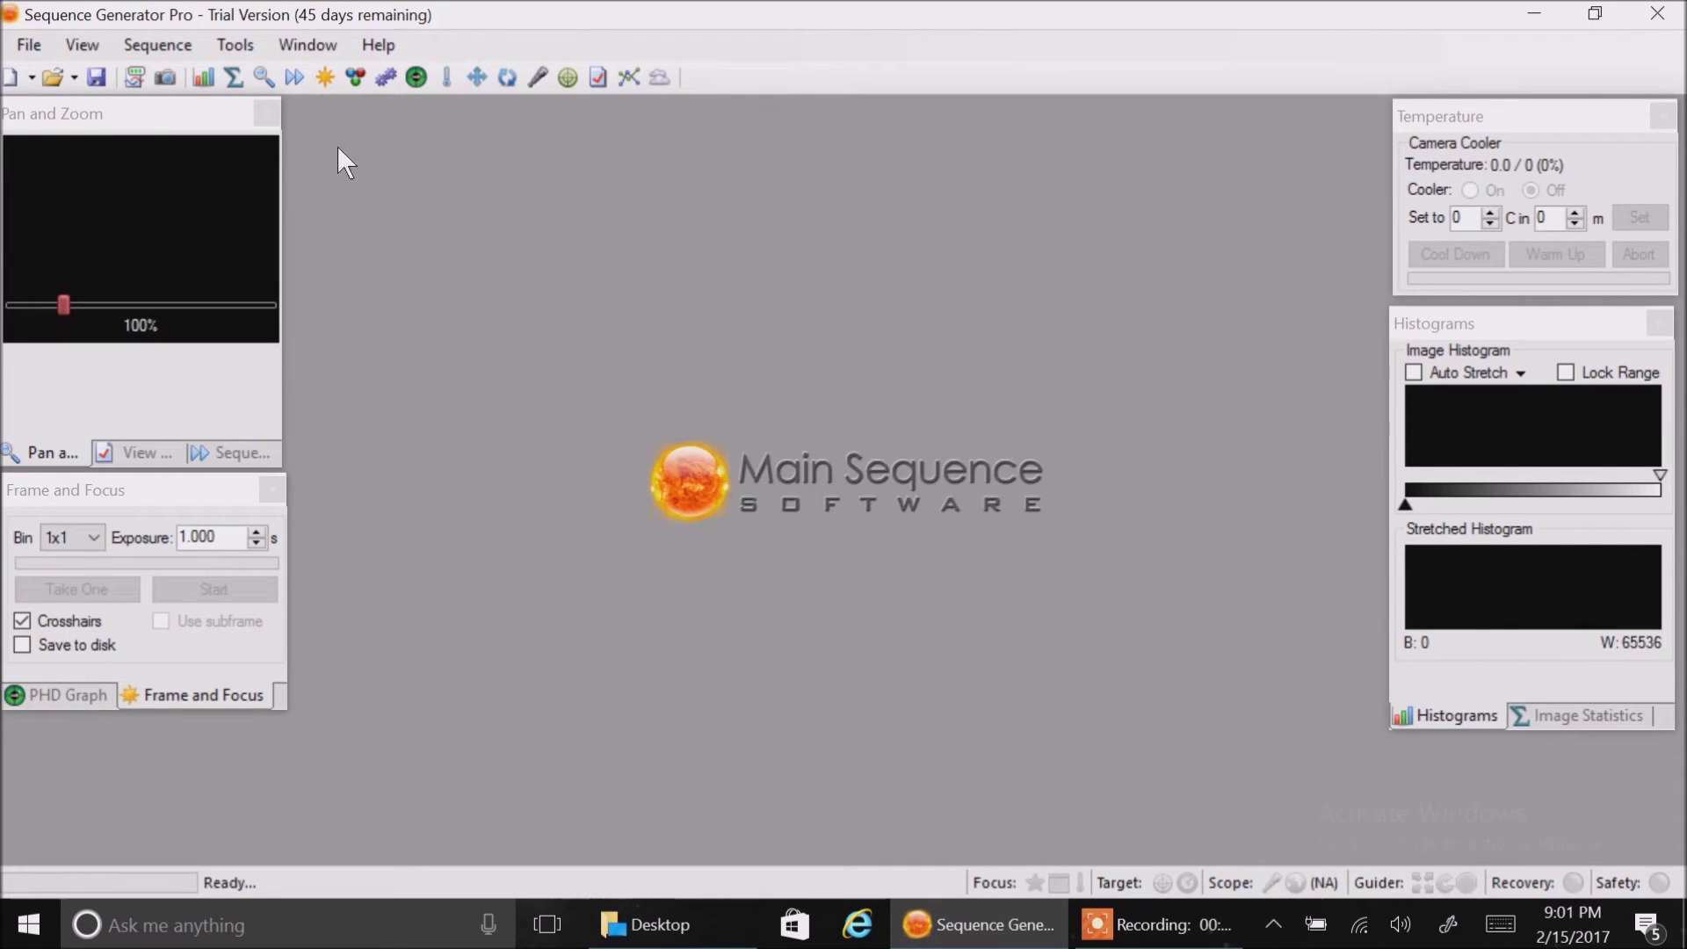
Reload the ZWO profile, make it default, set a 3-minute cool-down, and save.
{"action": "left_click", "coordinate": [252, 41]}
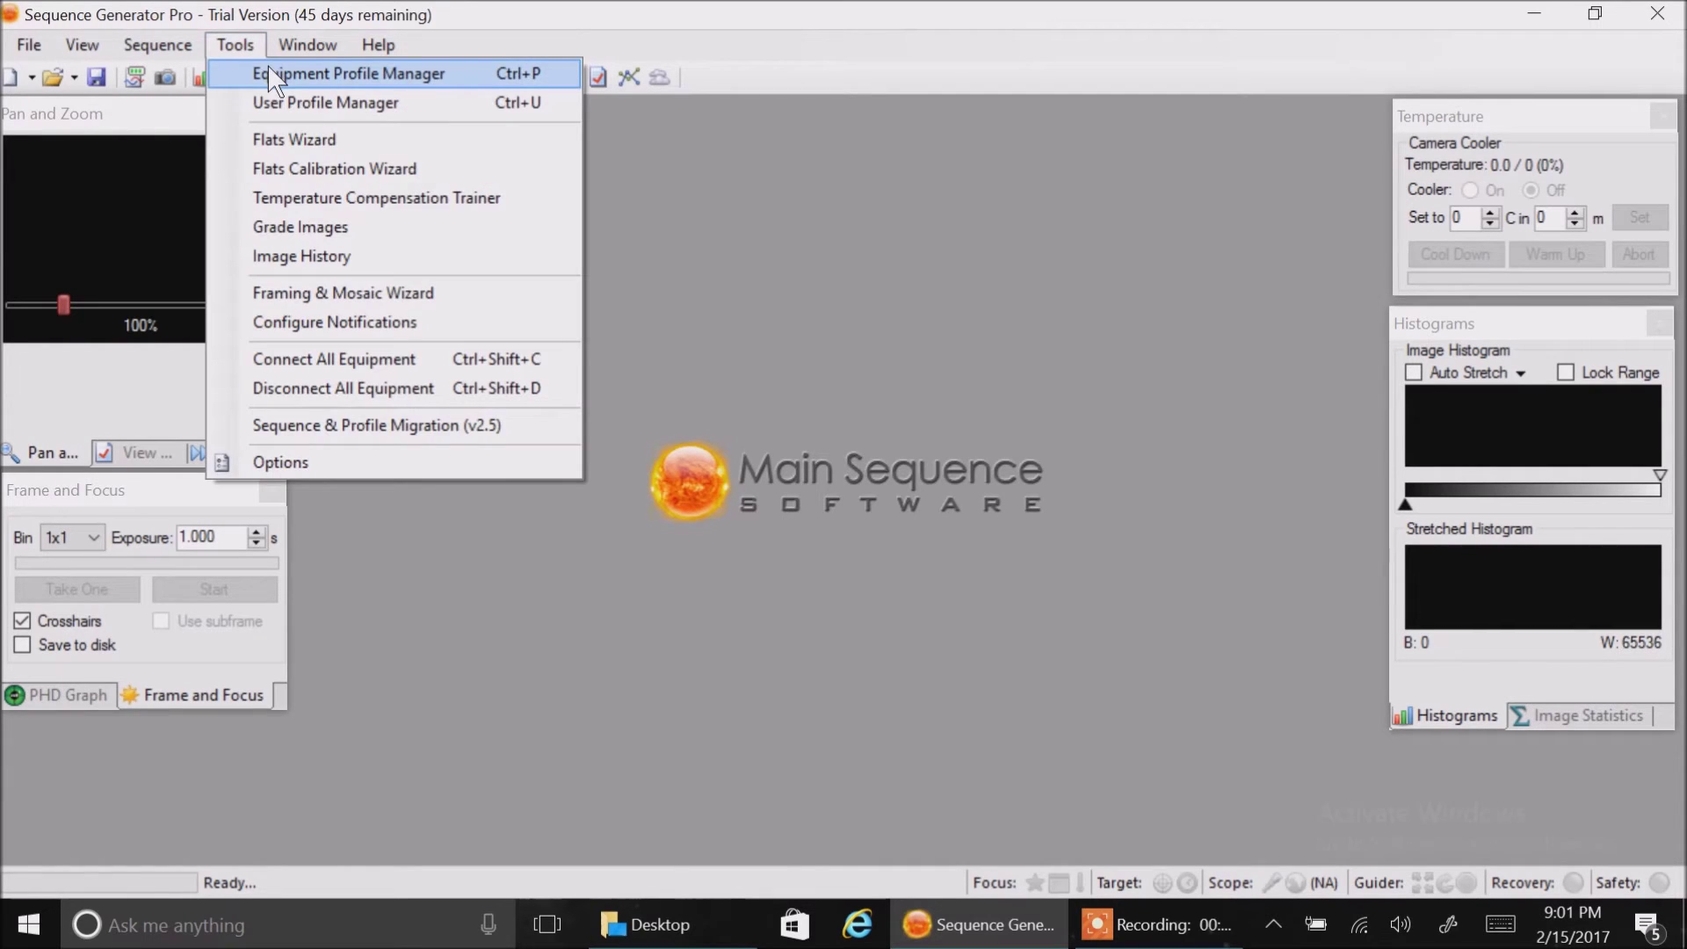
{"action": "left_click", "coordinate": [267, 73]}
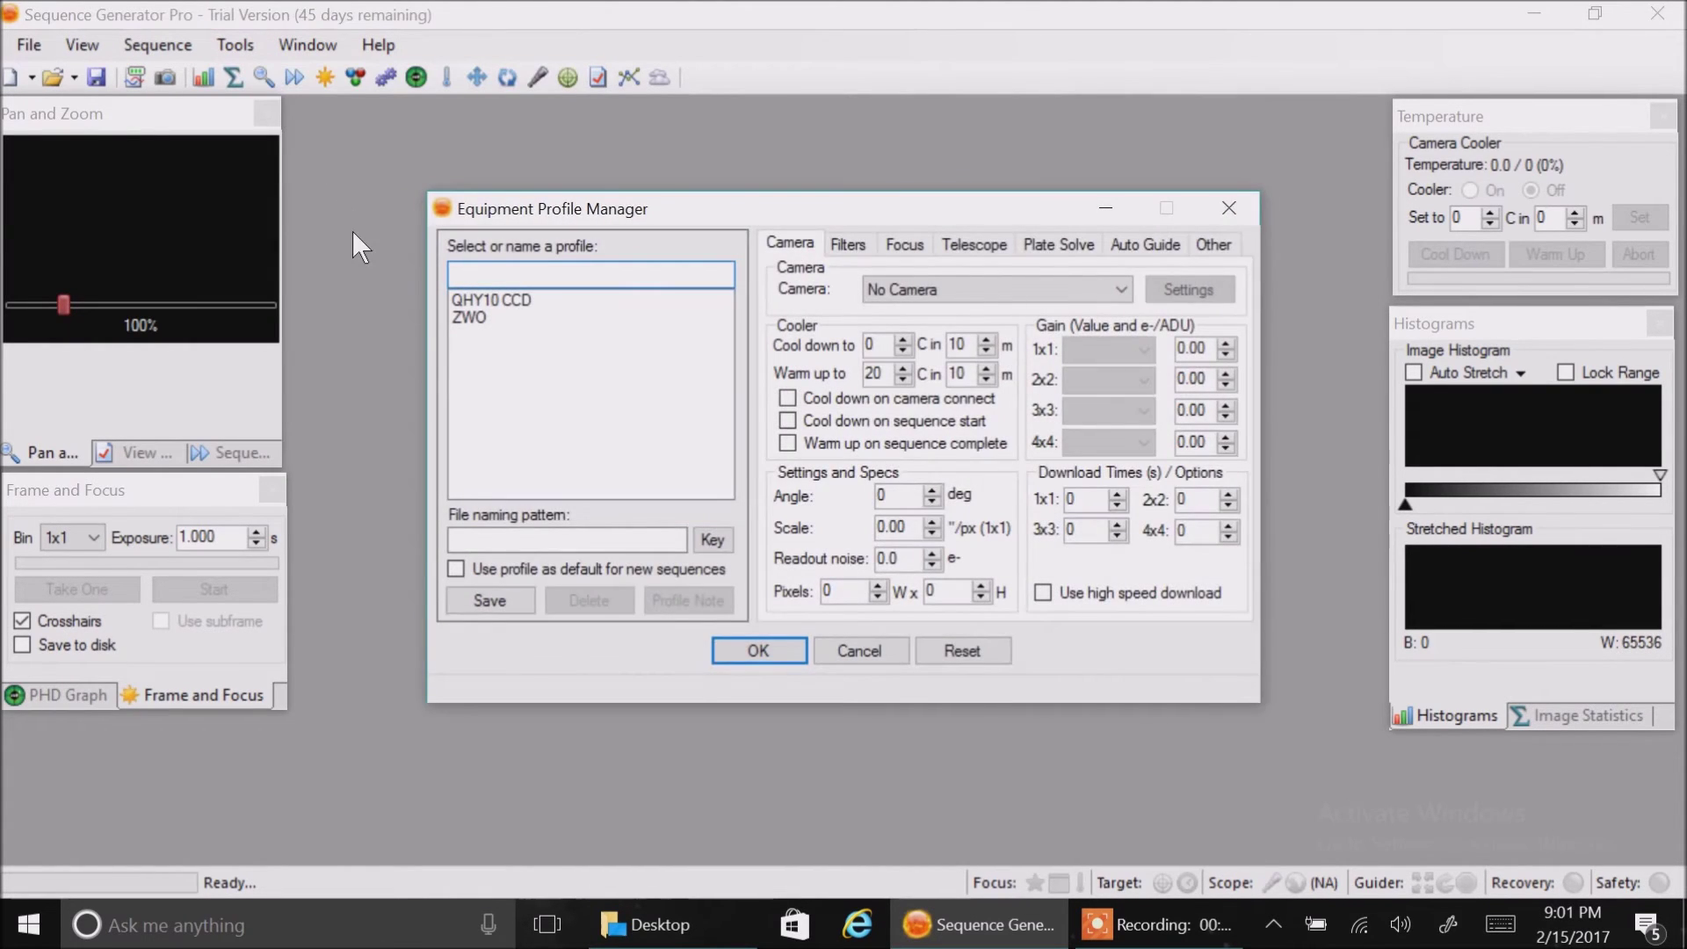
{"action": "left_click", "coordinate": [479, 318]}
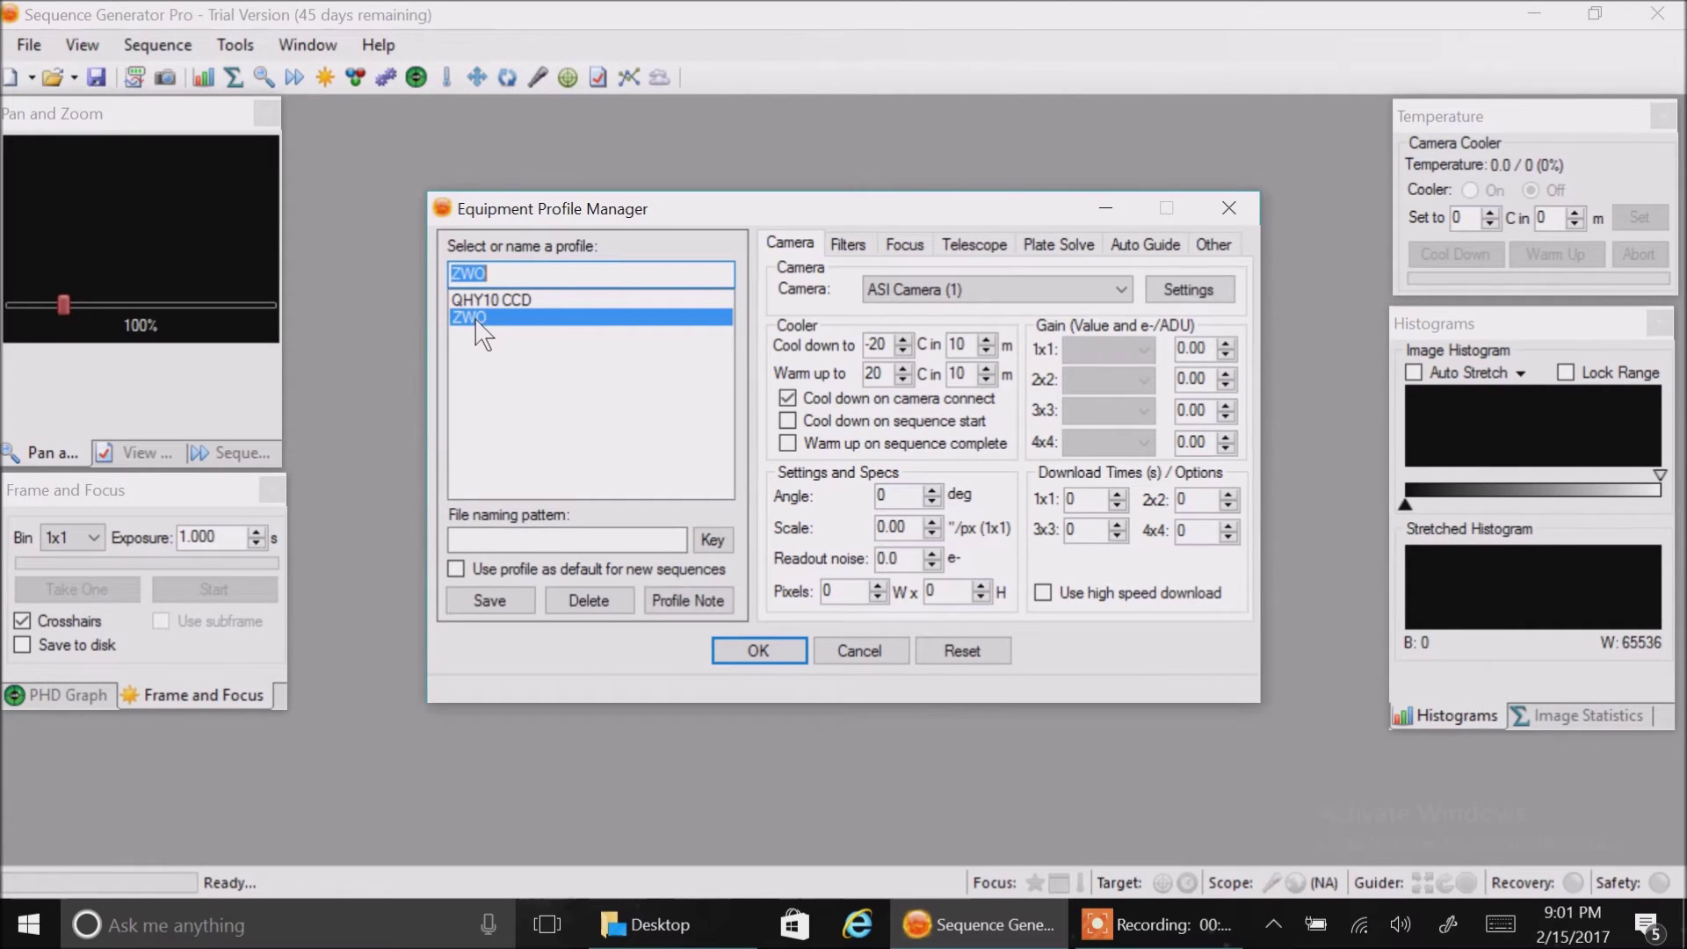
{"action": "left_click", "coordinate": [455, 568]}
{"action": "left_click", "coordinate": [987, 350]}
{"action": "left_click", "coordinate": [987, 350]}
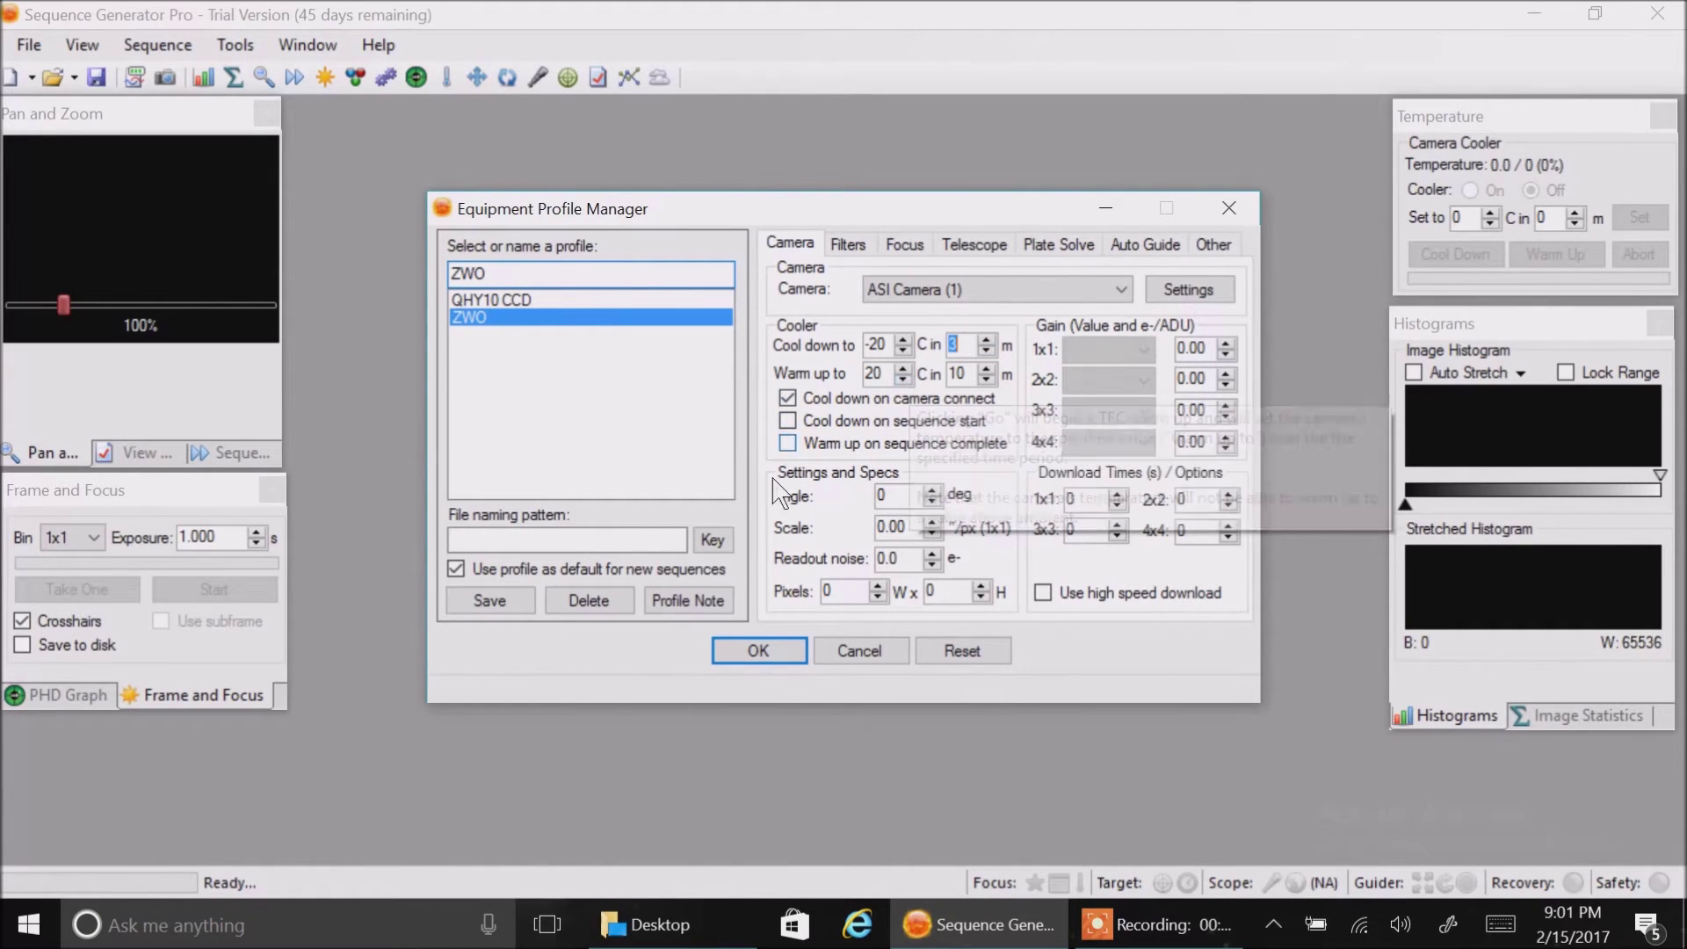
{"action": "left_click", "coordinate": [502, 599]}
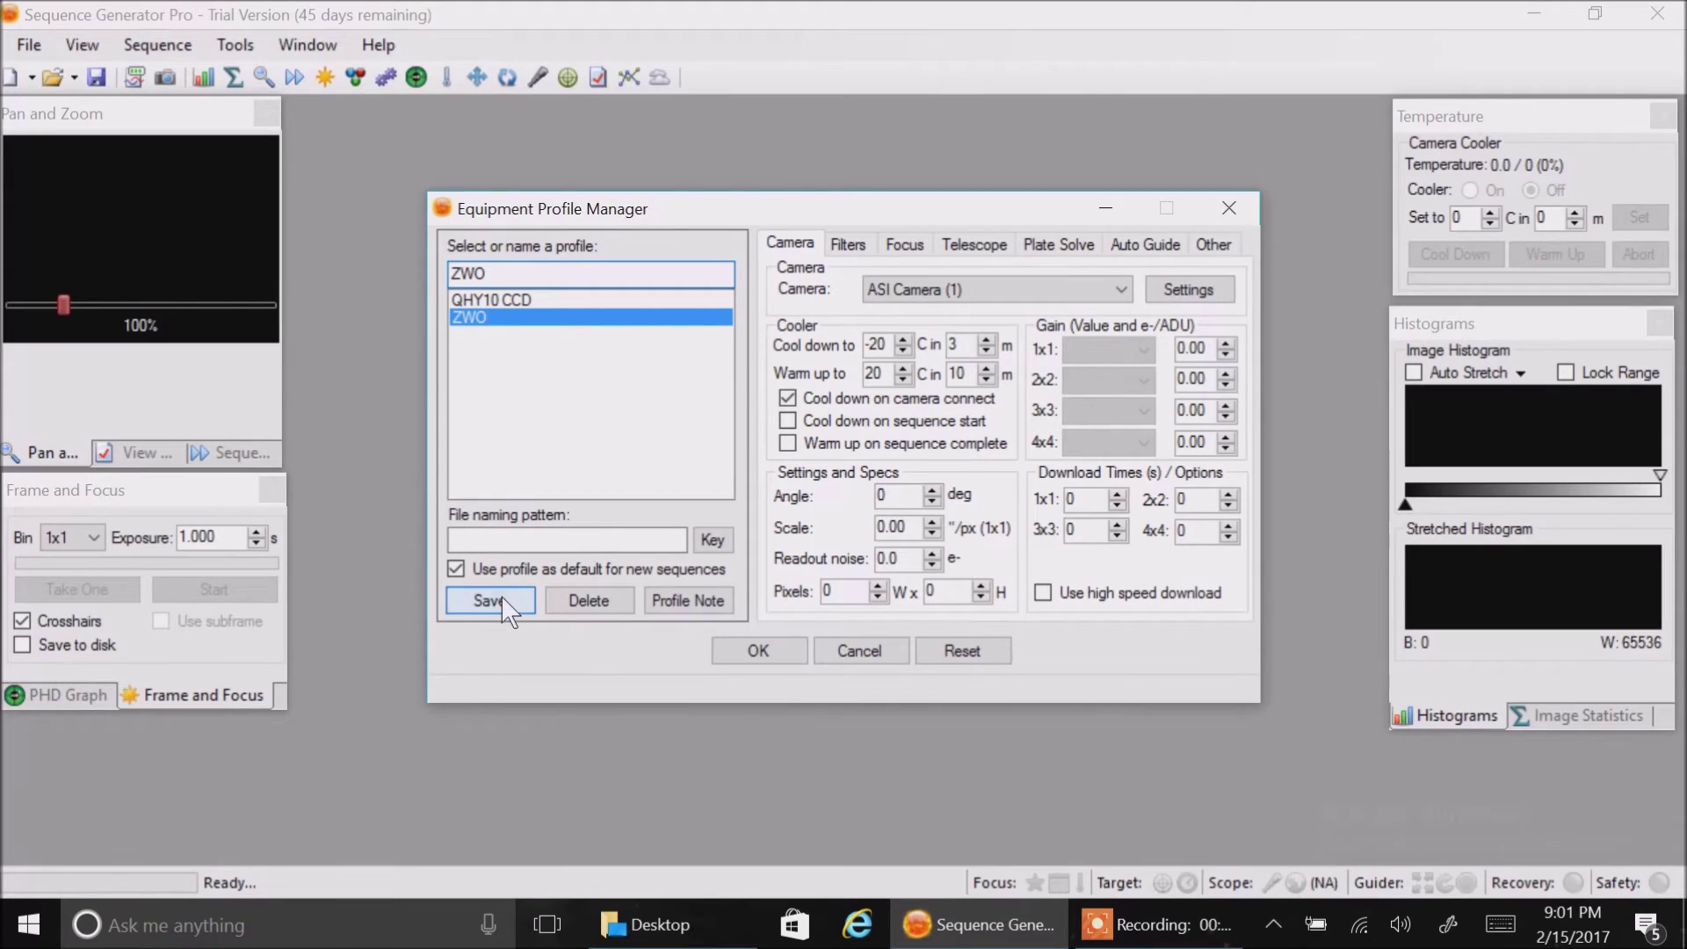
{"action": "left_click", "coordinate": [742, 650]}
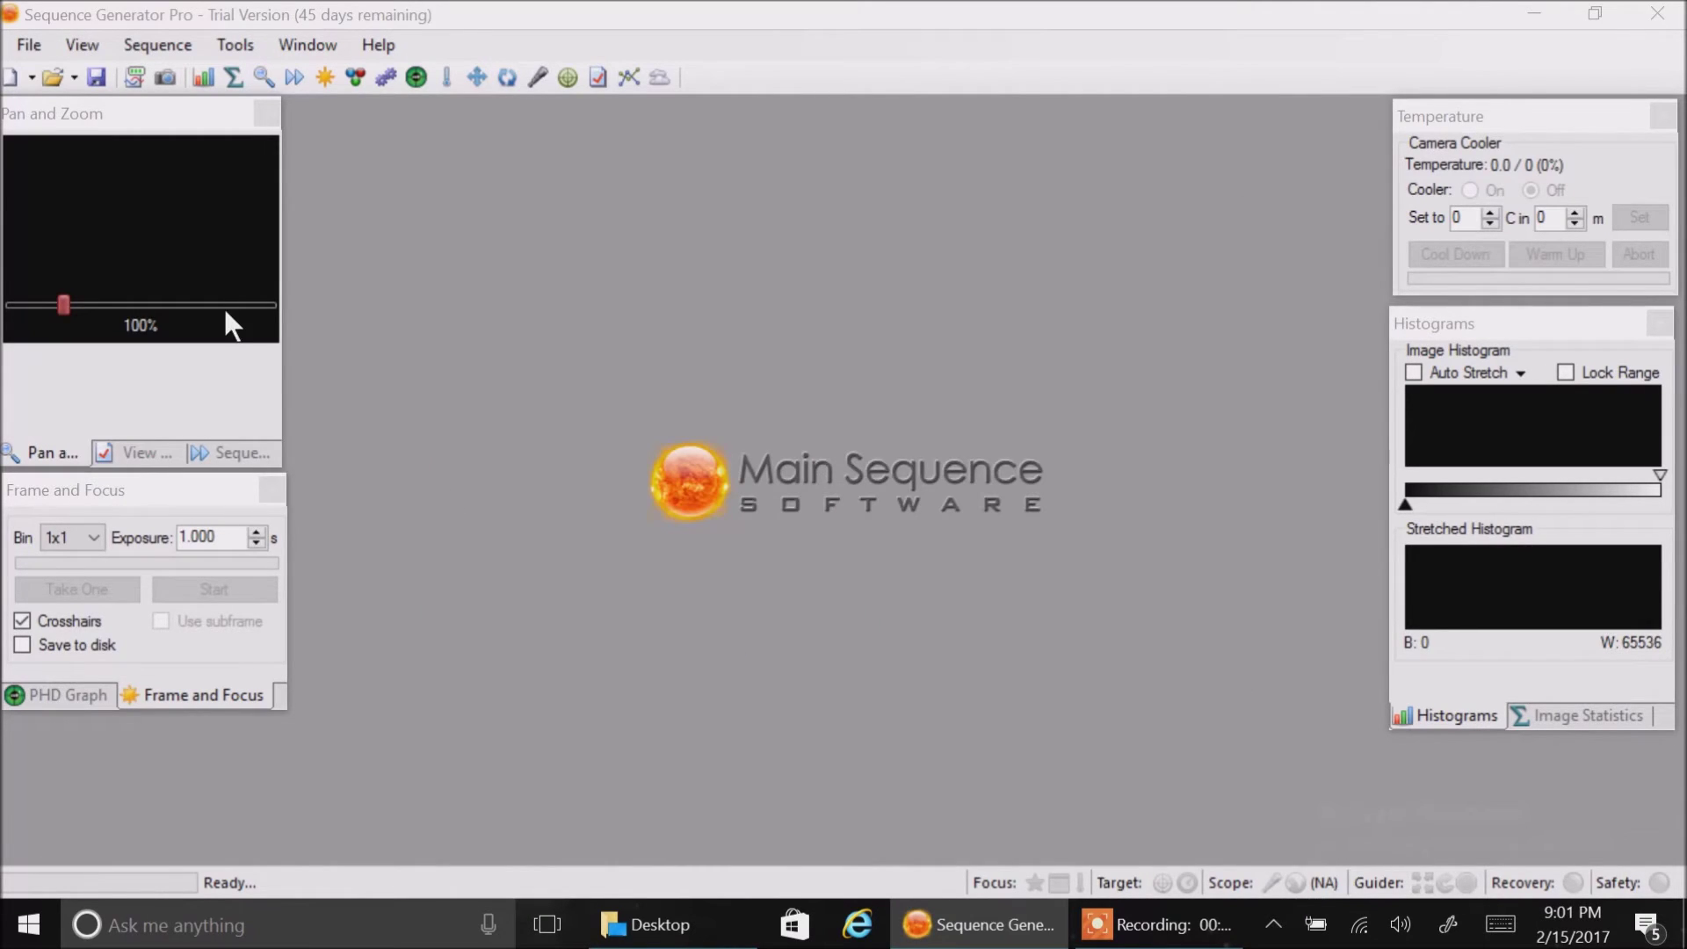
Create a new sequence, discarding the unsaved previous one.
{"action": "left_click", "coordinate": [32, 48]}
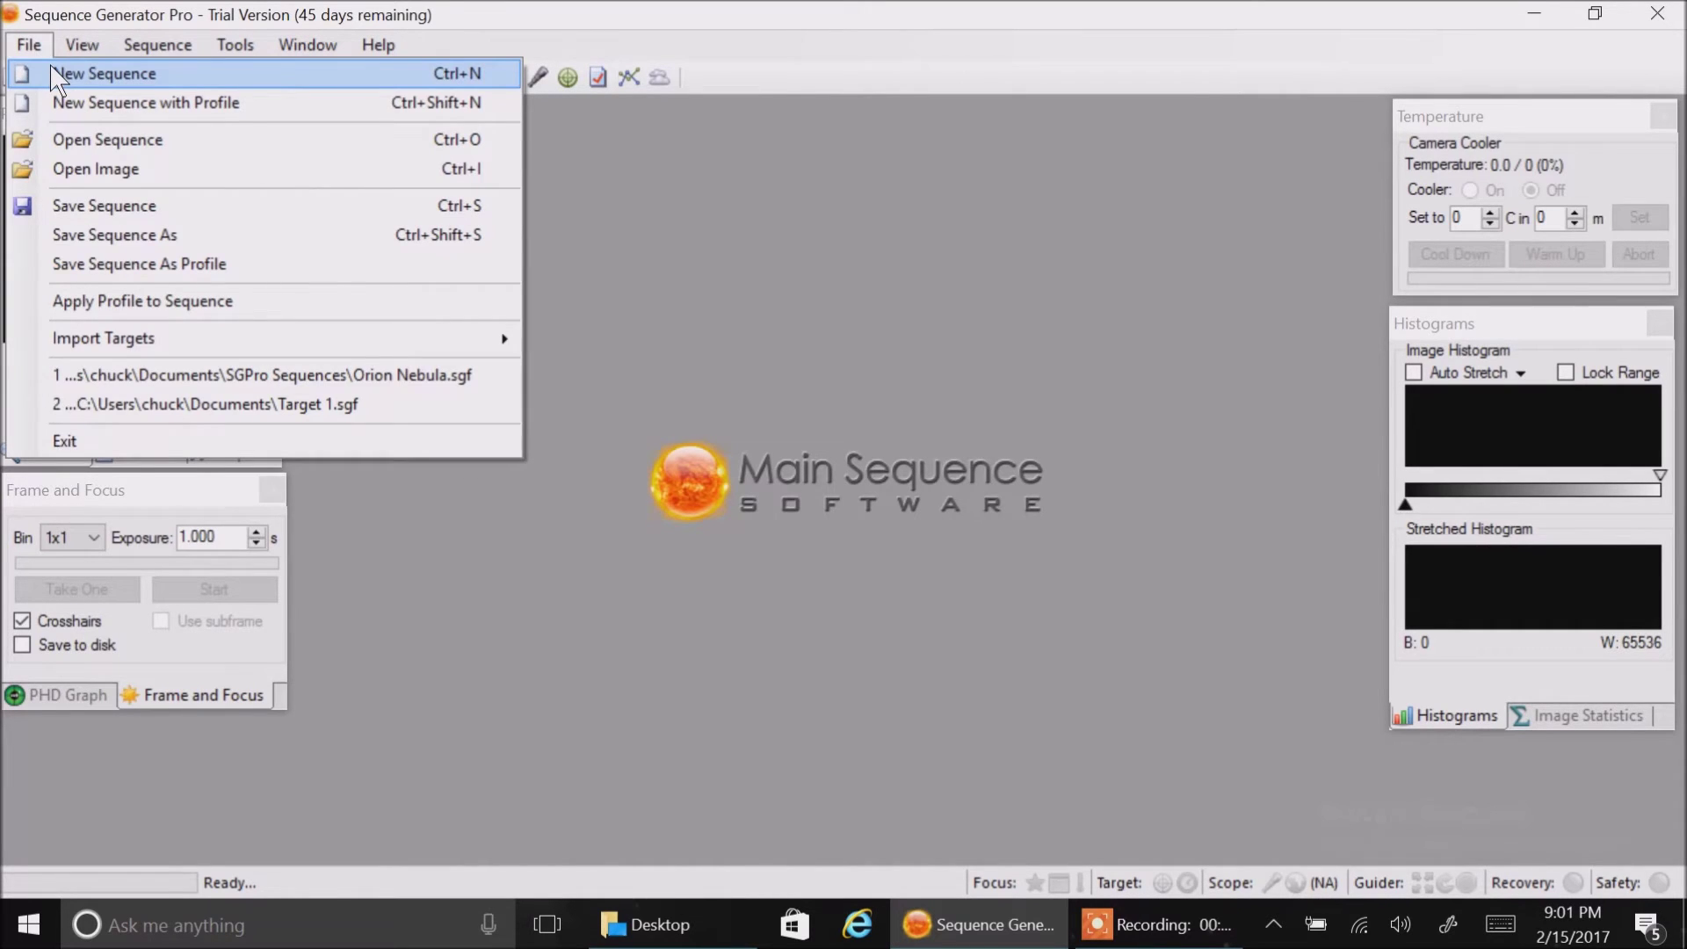
{"action": "left_click", "coordinate": [51, 68]}
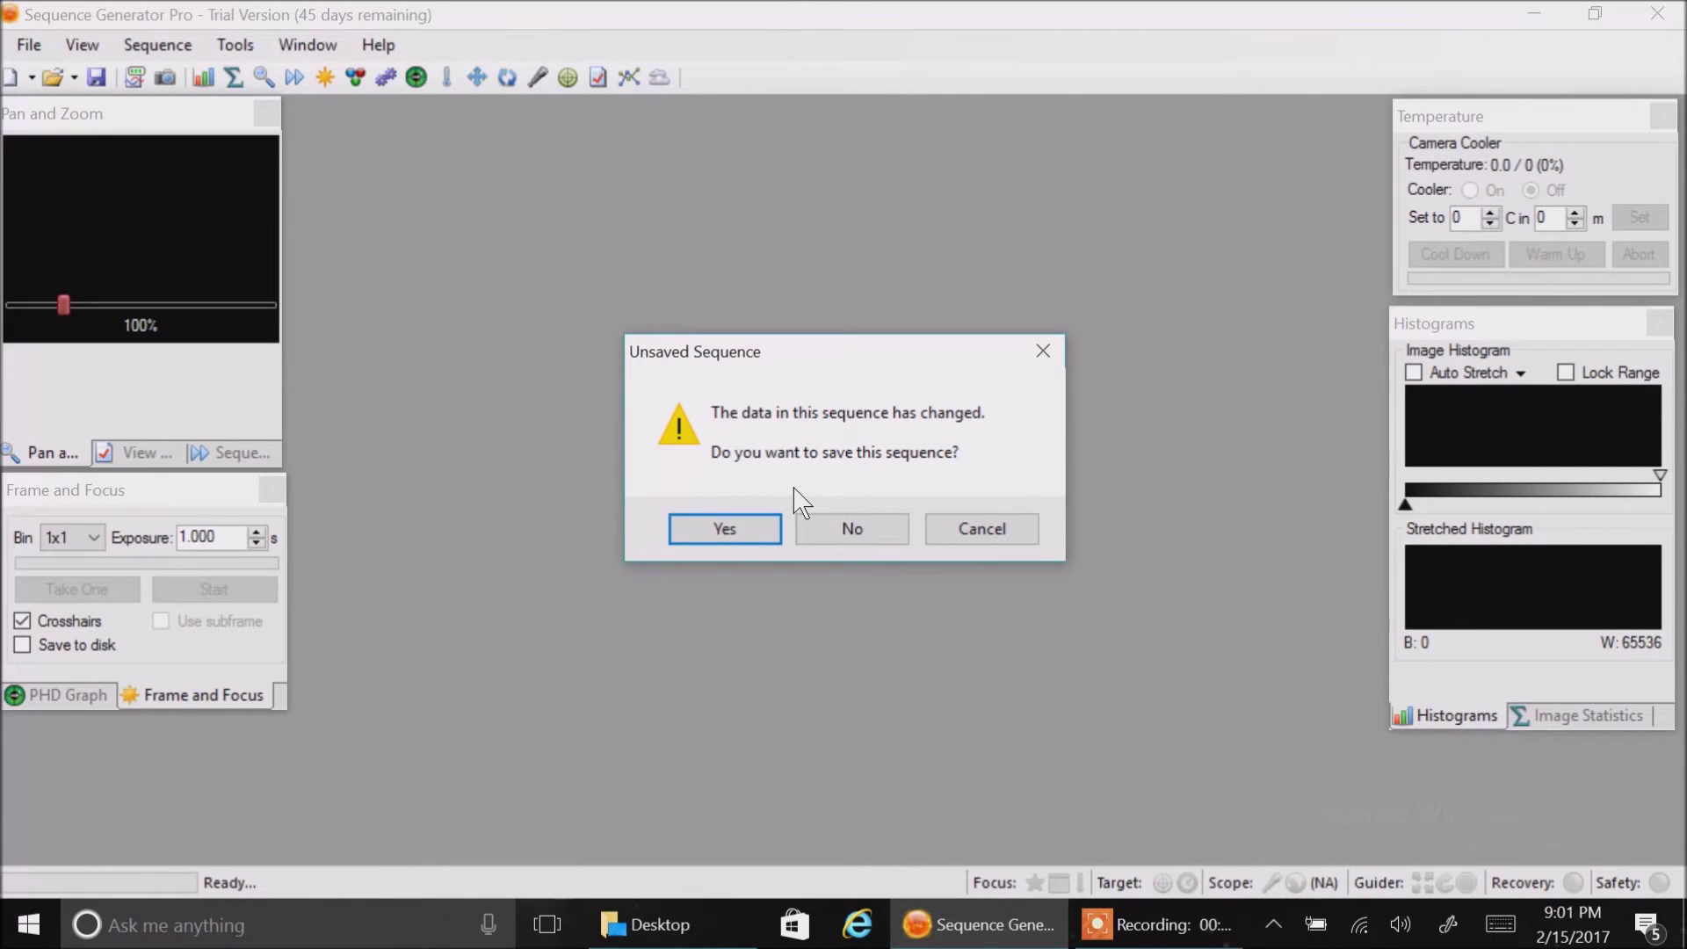
{"action": "left_click", "coordinate": [842, 518]}
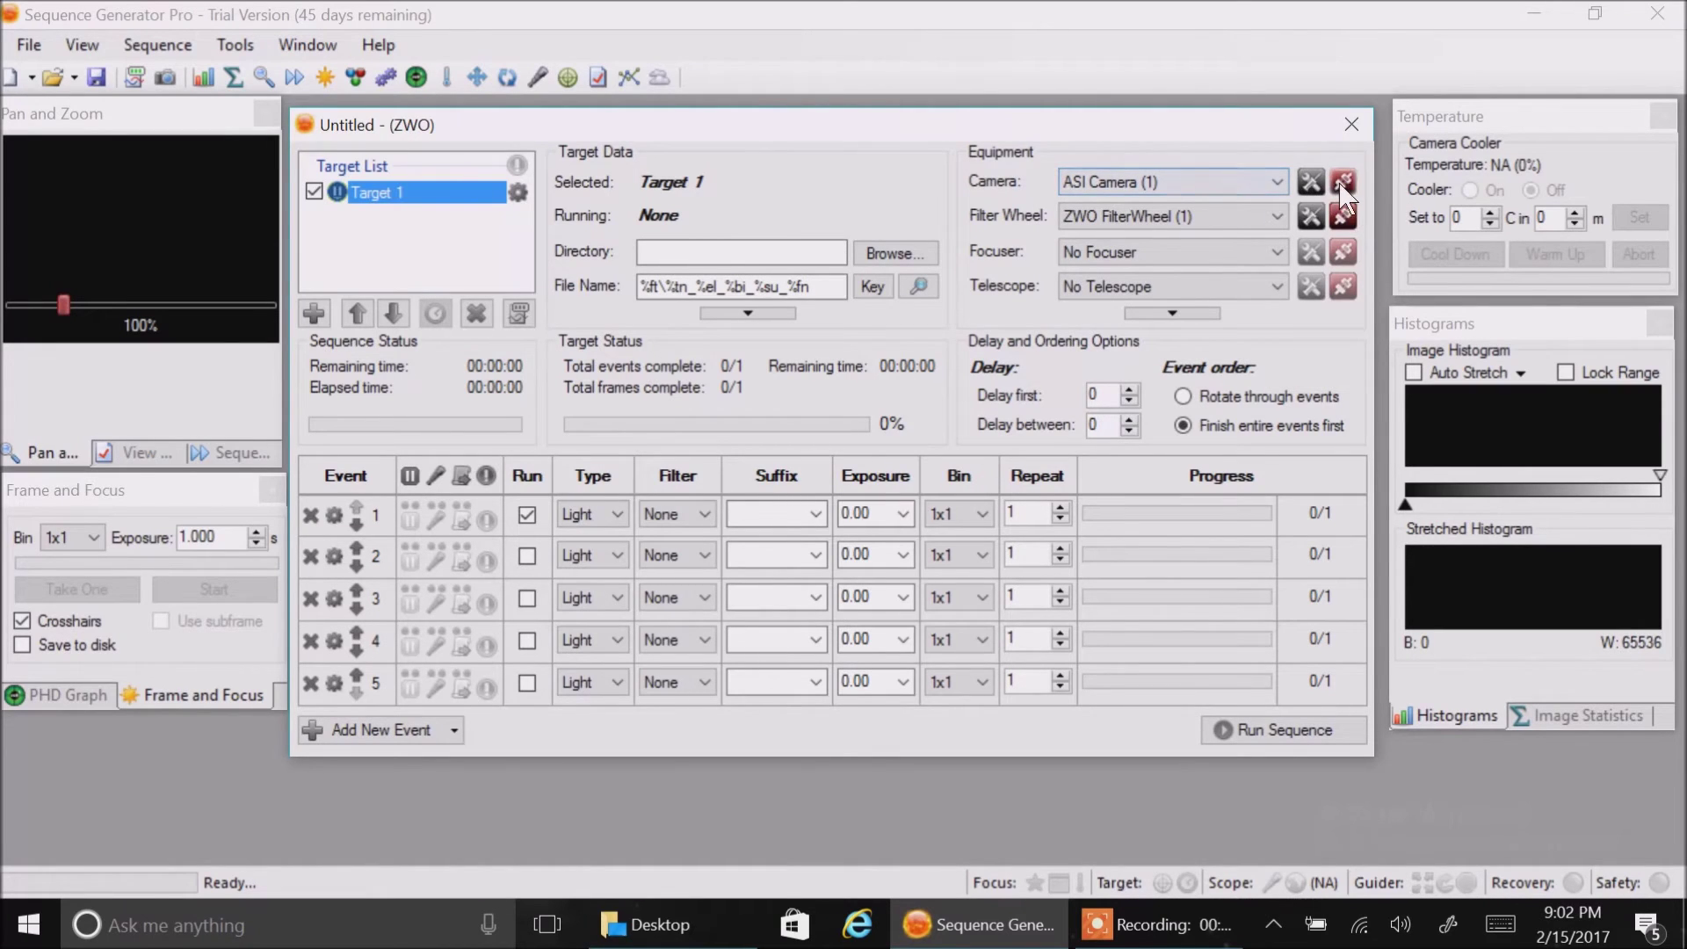
Connect the camera, switch its cooler on, and connect the filter wheel.
{"action": "left_click", "coordinate": [1343, 185]}
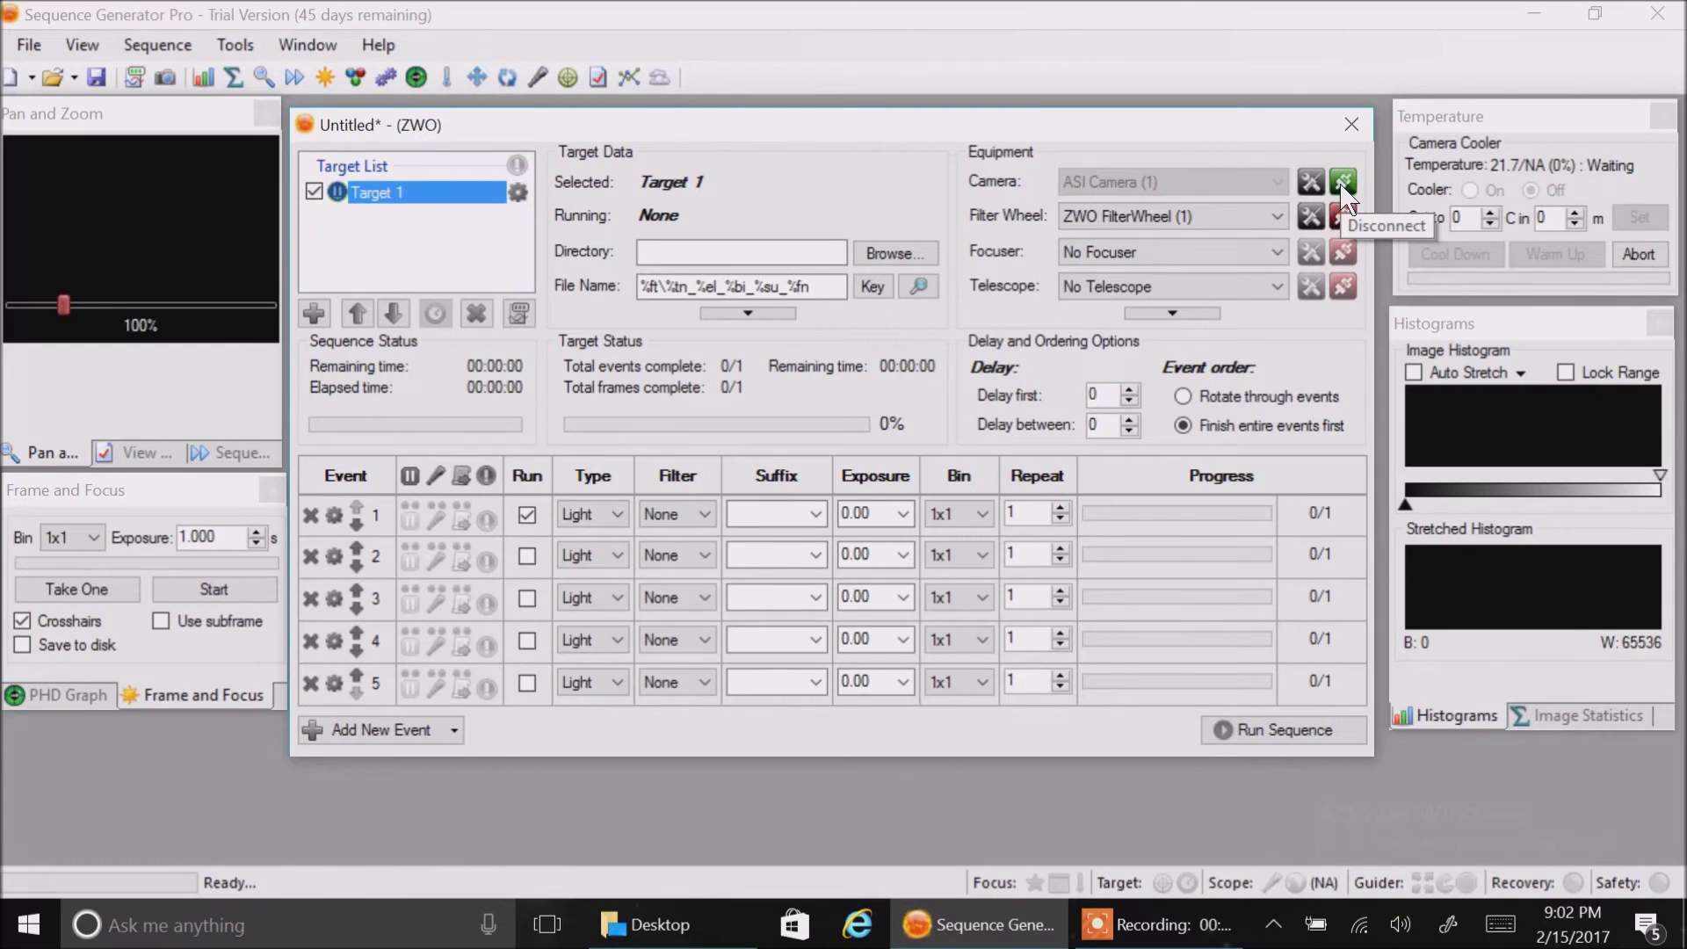
{"action": "left_click", "coordinate": [1512, 189]}
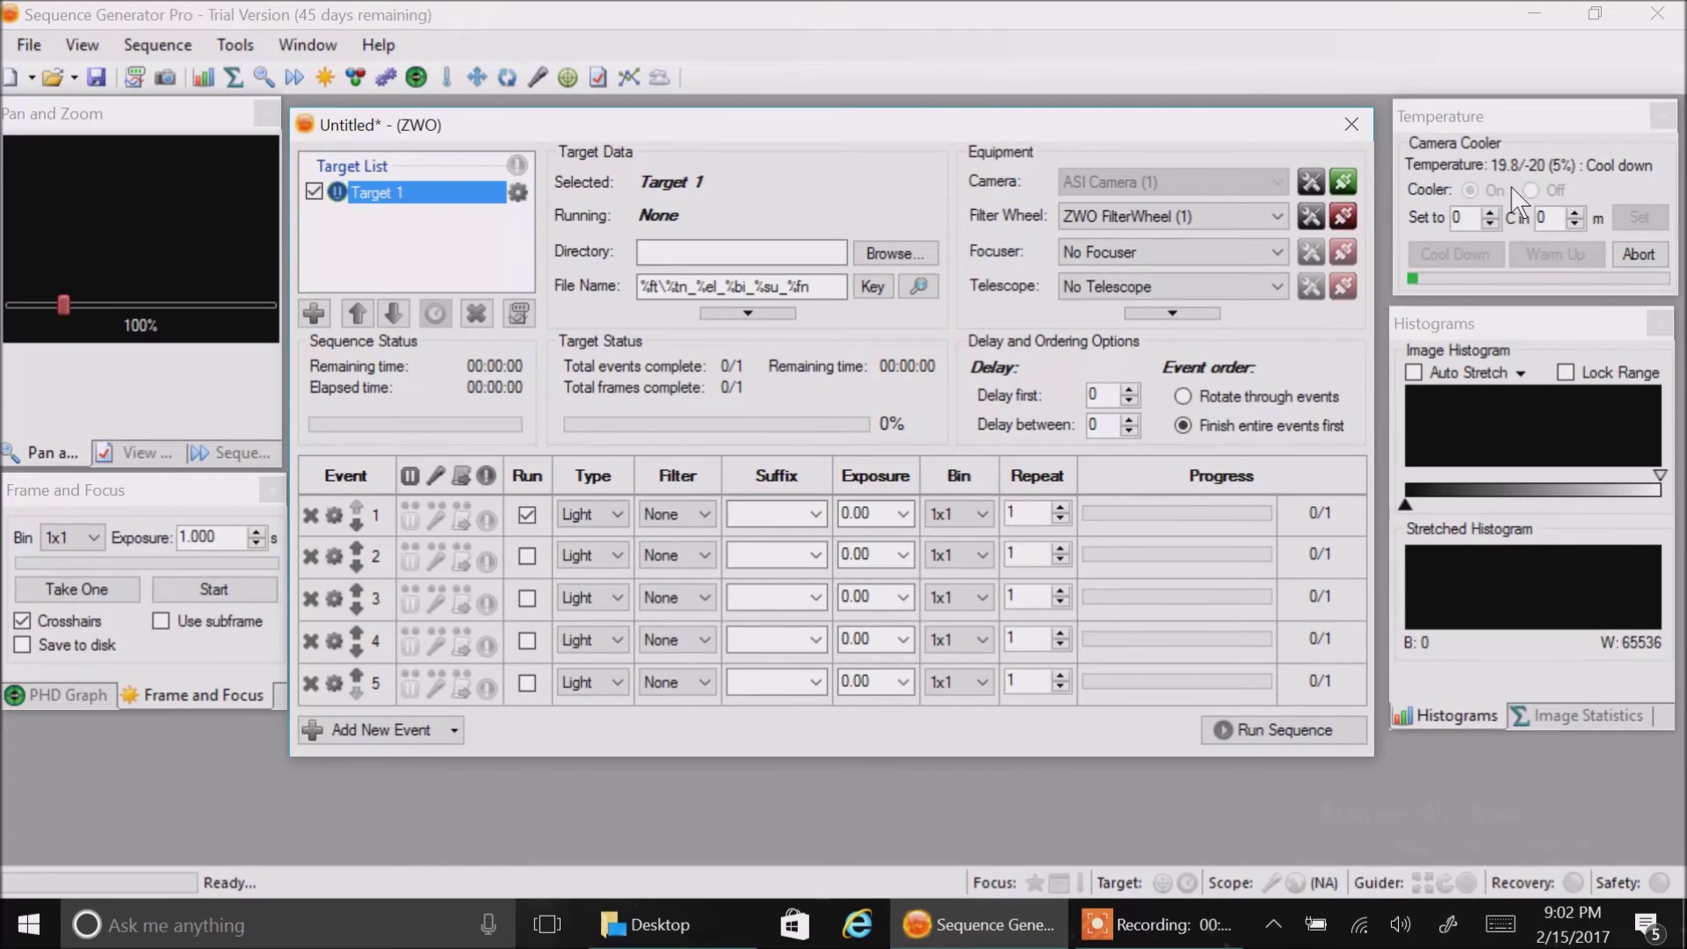
{"action": "left_click", "coordinate": [1342, 216]}
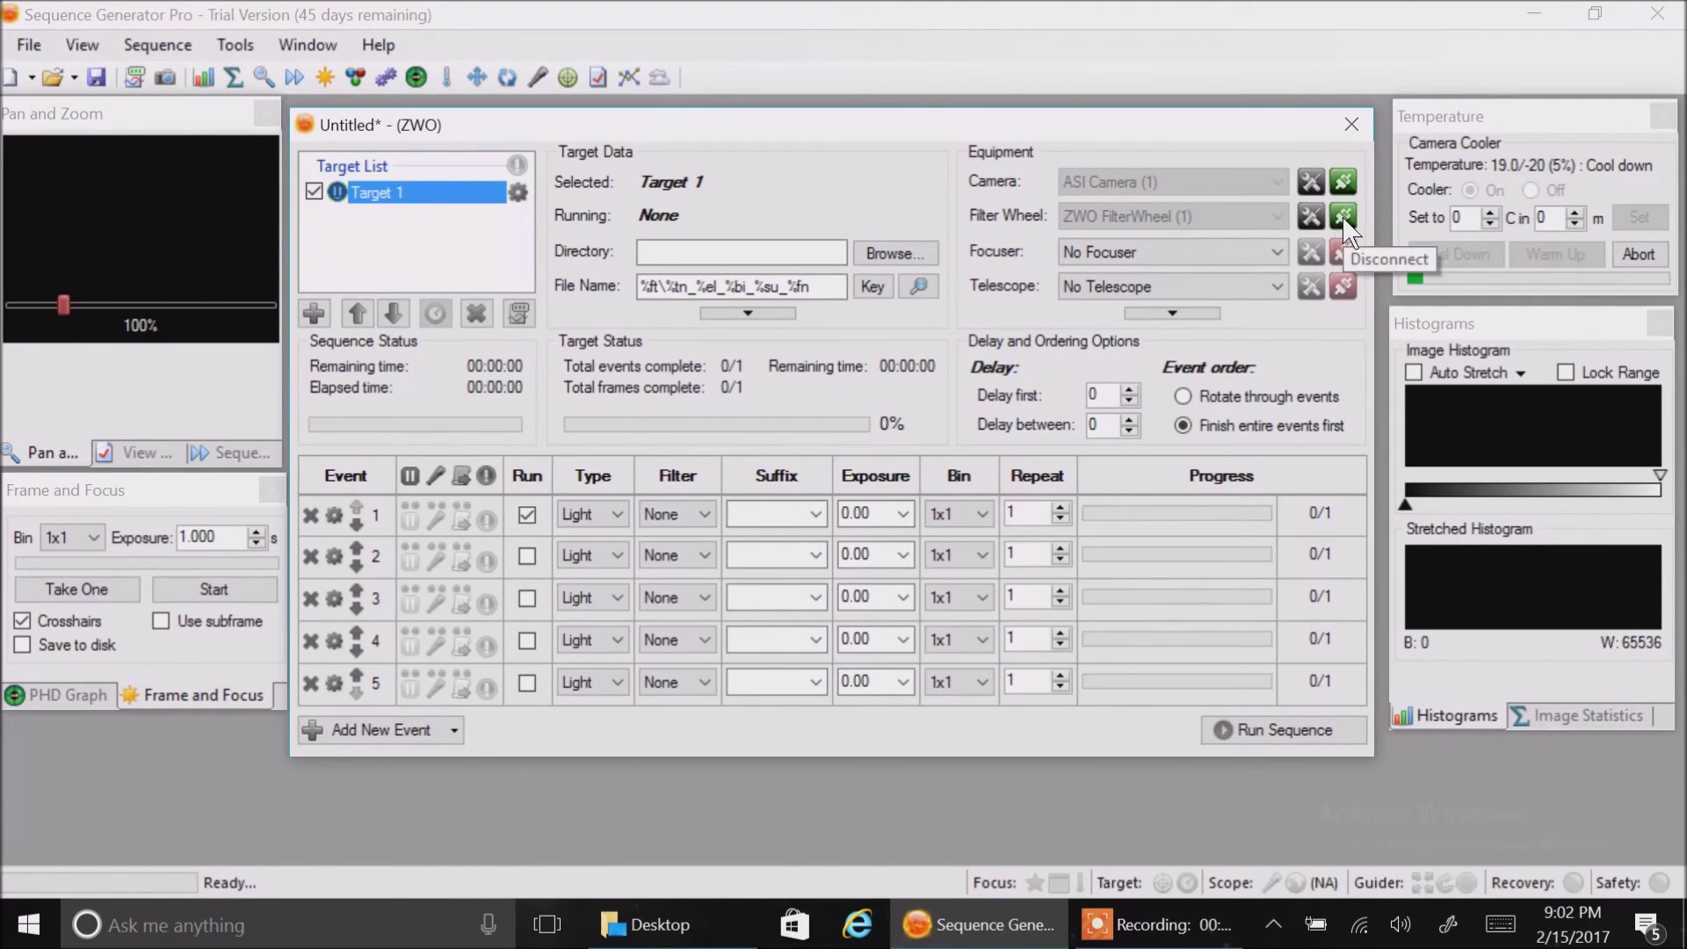
Set Target 1's save directory to Documents\Raw Image Capture.
{"action": "left_click", "coordinate": [879, 259]}
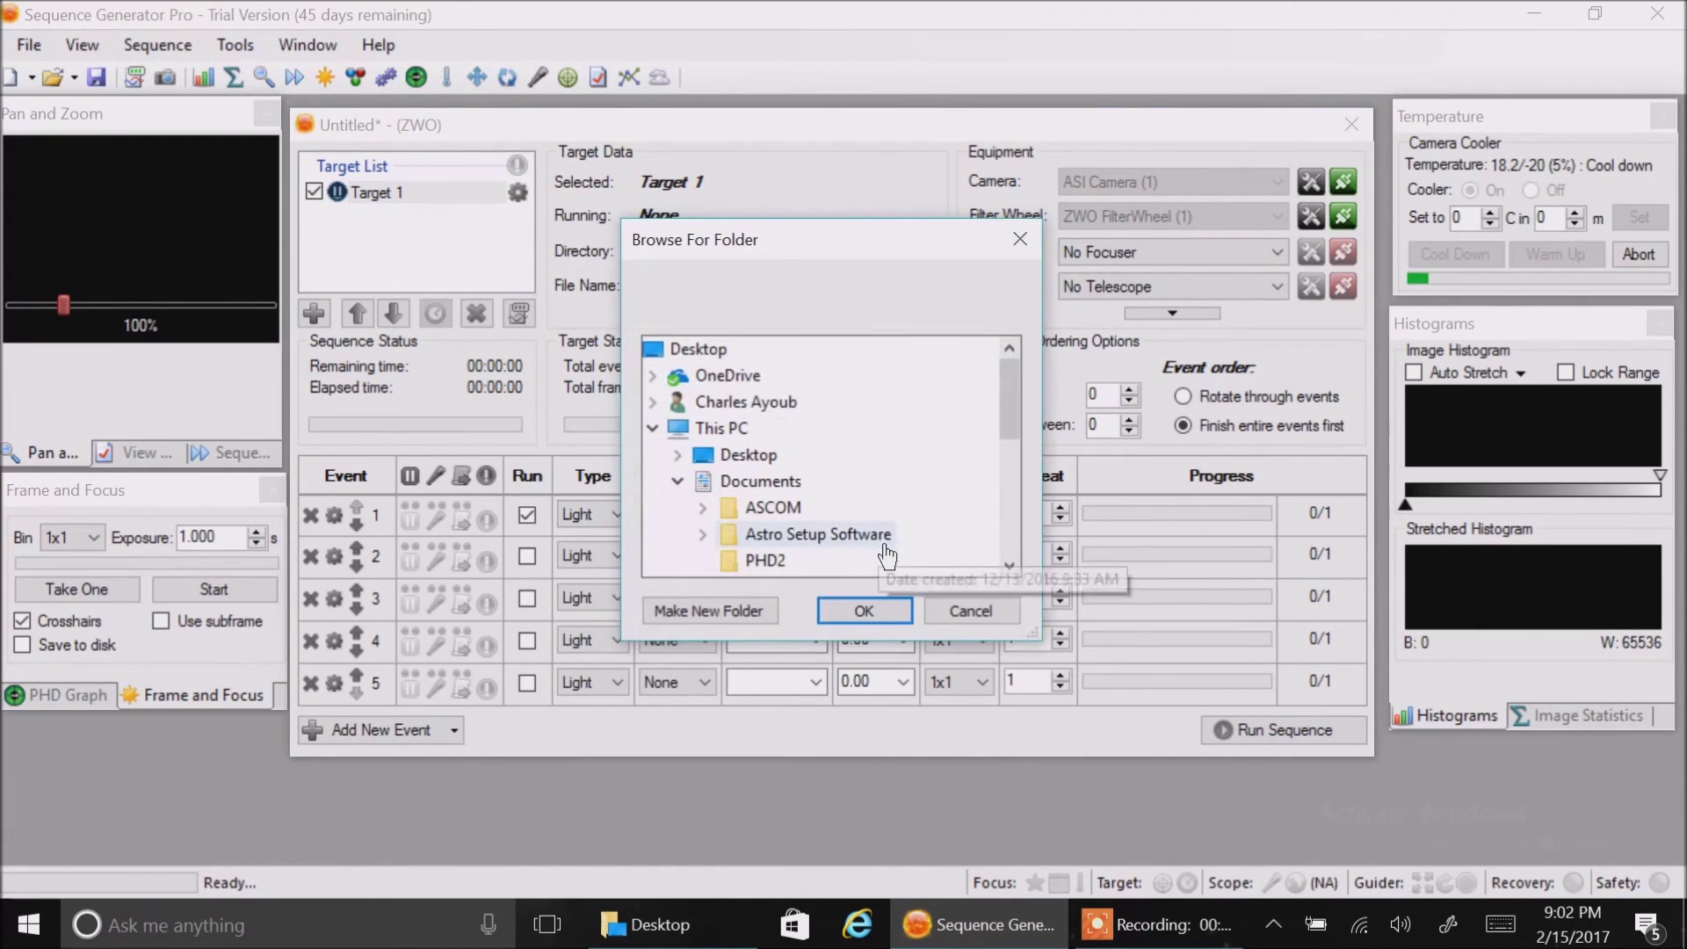
{"action": "scroll", "coordinate": [993, 512], "scroll_direction": "down", "scroll_amount": 3}
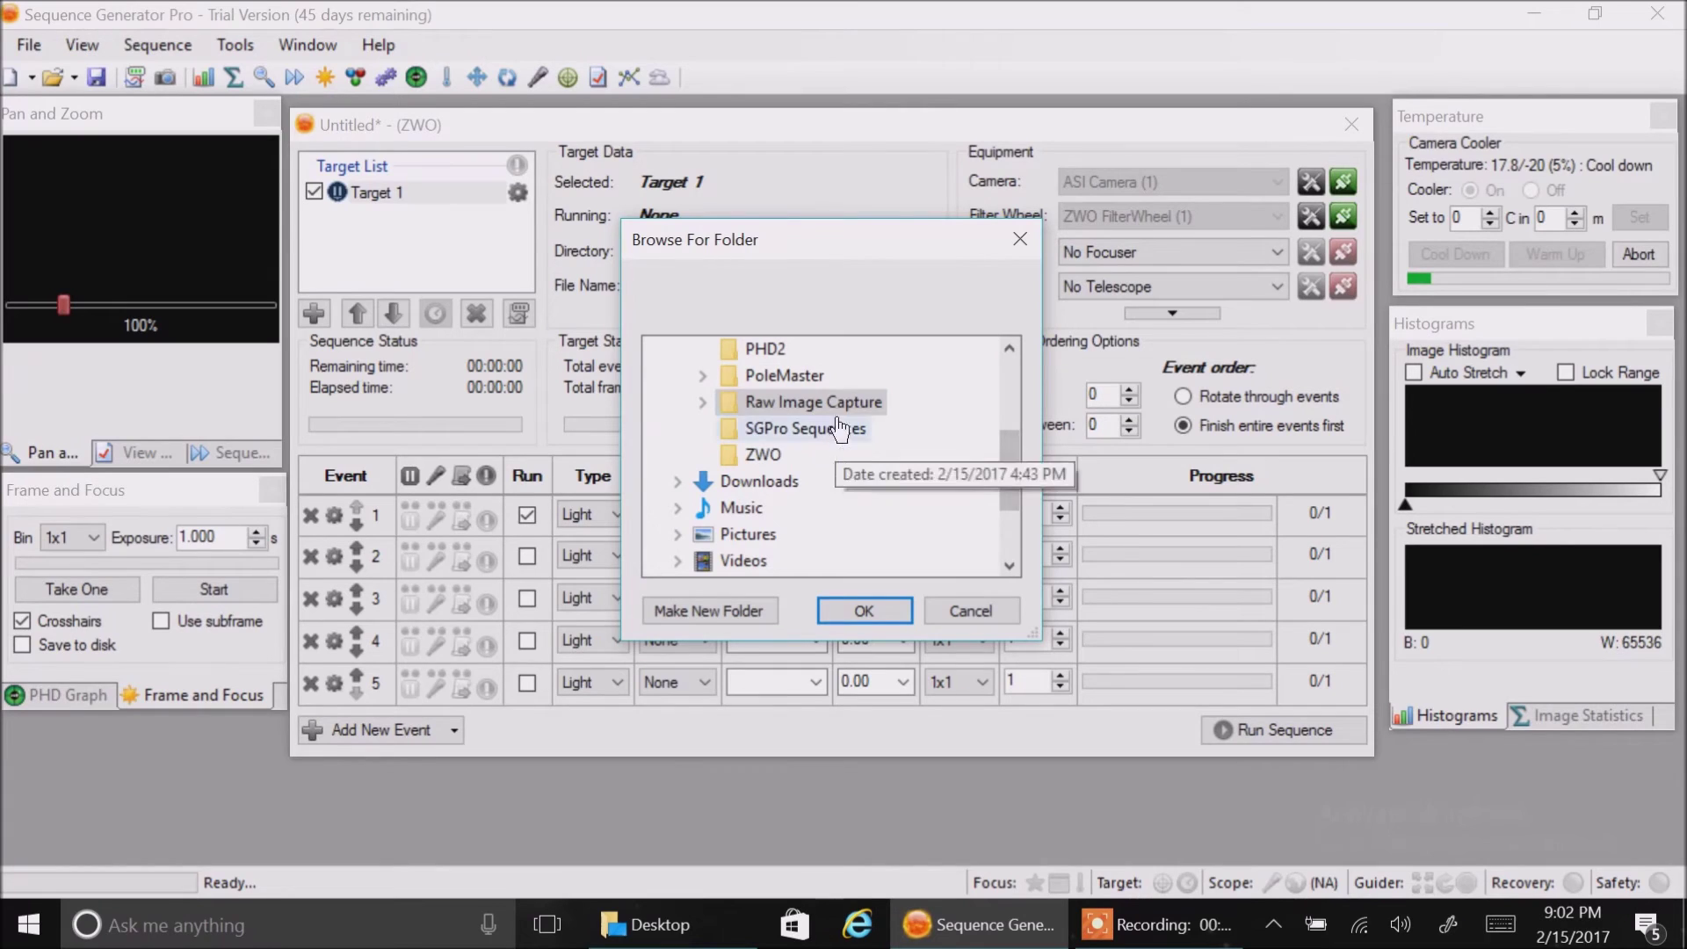
{"action": "left_click", "coordinate": [766, 406]}
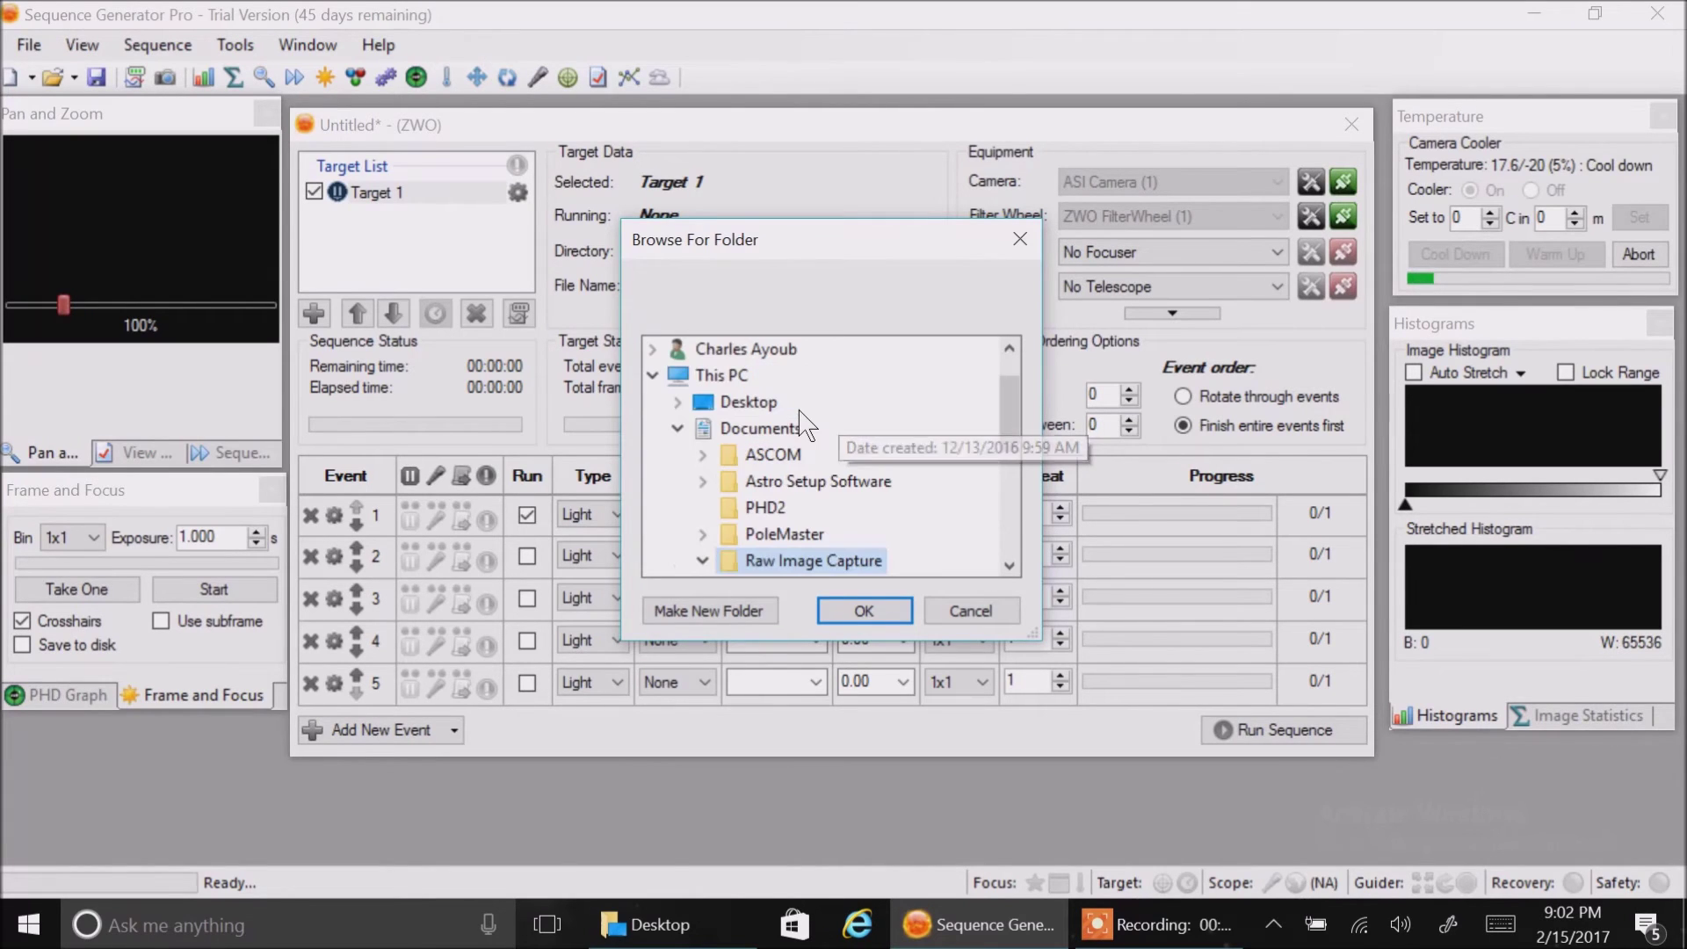
{"action": "left_click", "coordinate": [858, 612]}
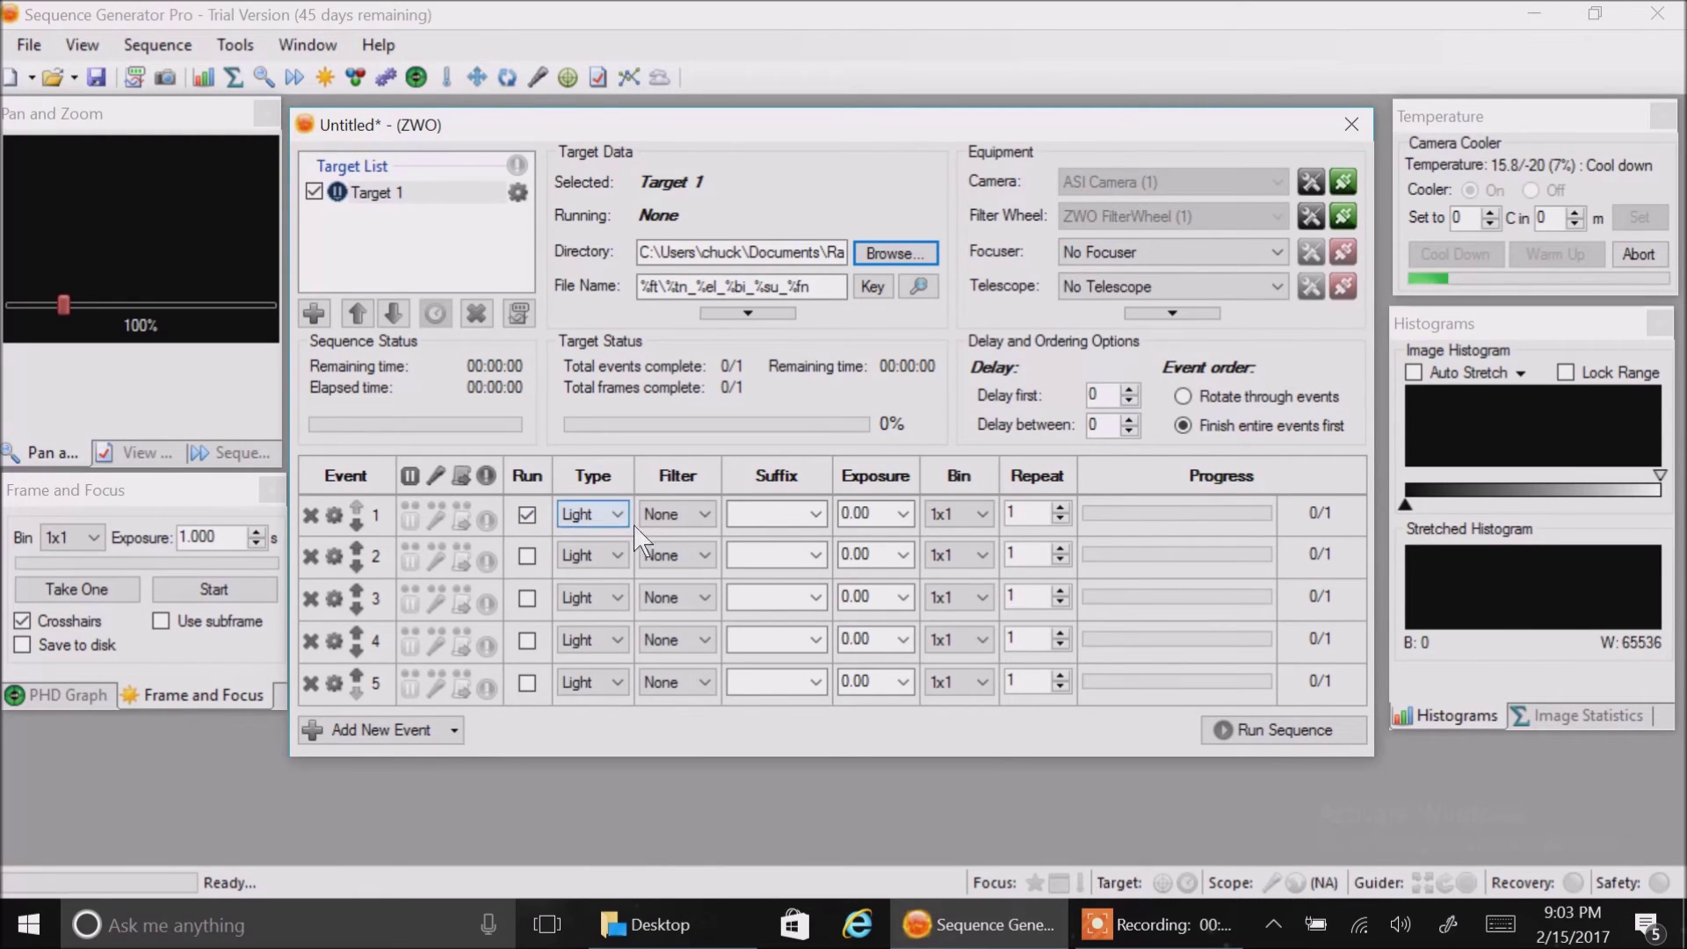
{"action": "left_click", "coordinate": [605, 515]}
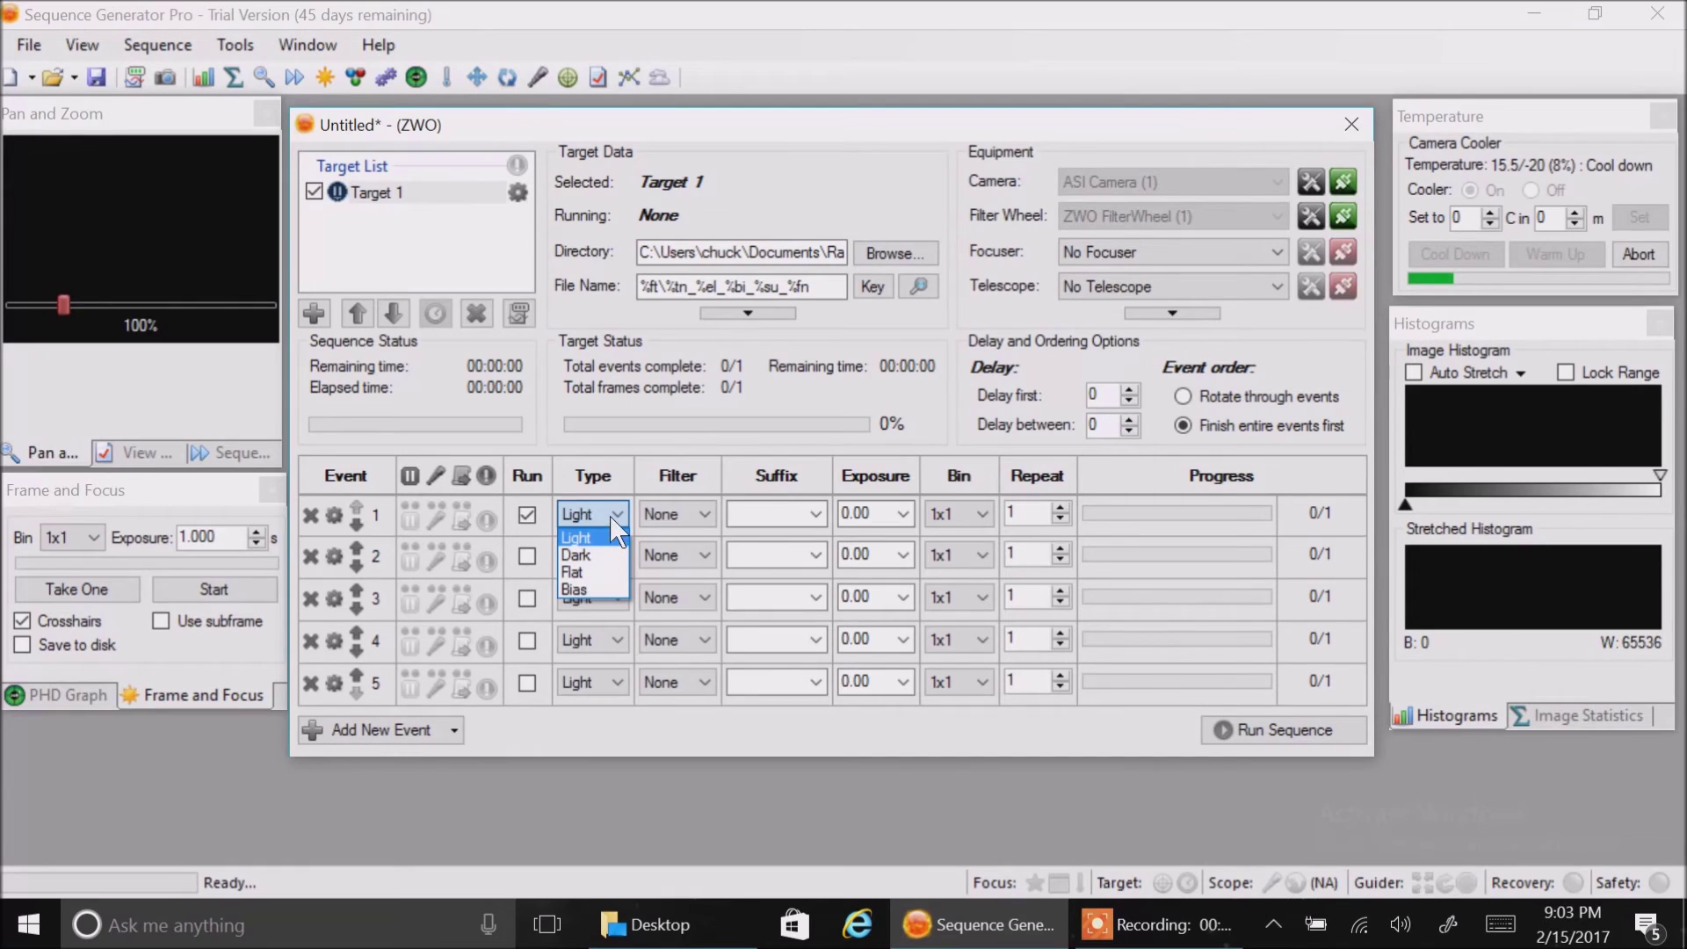
Set event 1 to Light, Lum filter, suffix L, 10 s exposure, 2 frames.
{"action": "left_click", "coordinate": [611, 516]}
{"action": "left_click", "coordinate": [682, 514]}
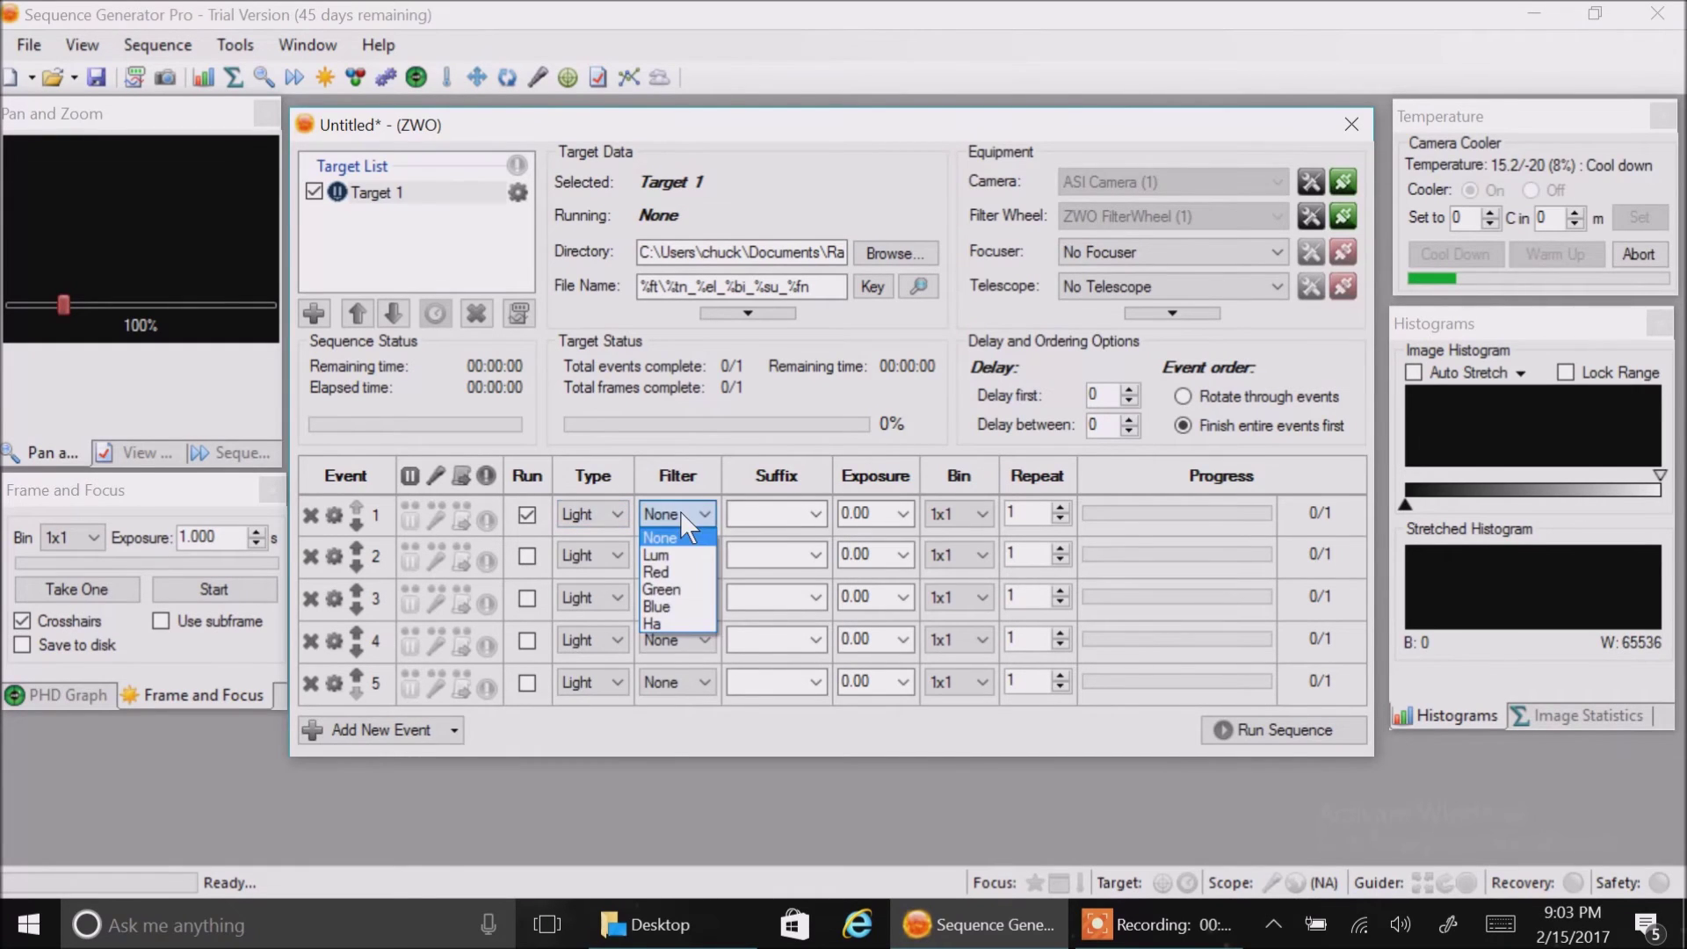
{"action": "left_click", "coordinate": [682, 513]}
{"action": "left_click", "coordinate": [672, 556]}
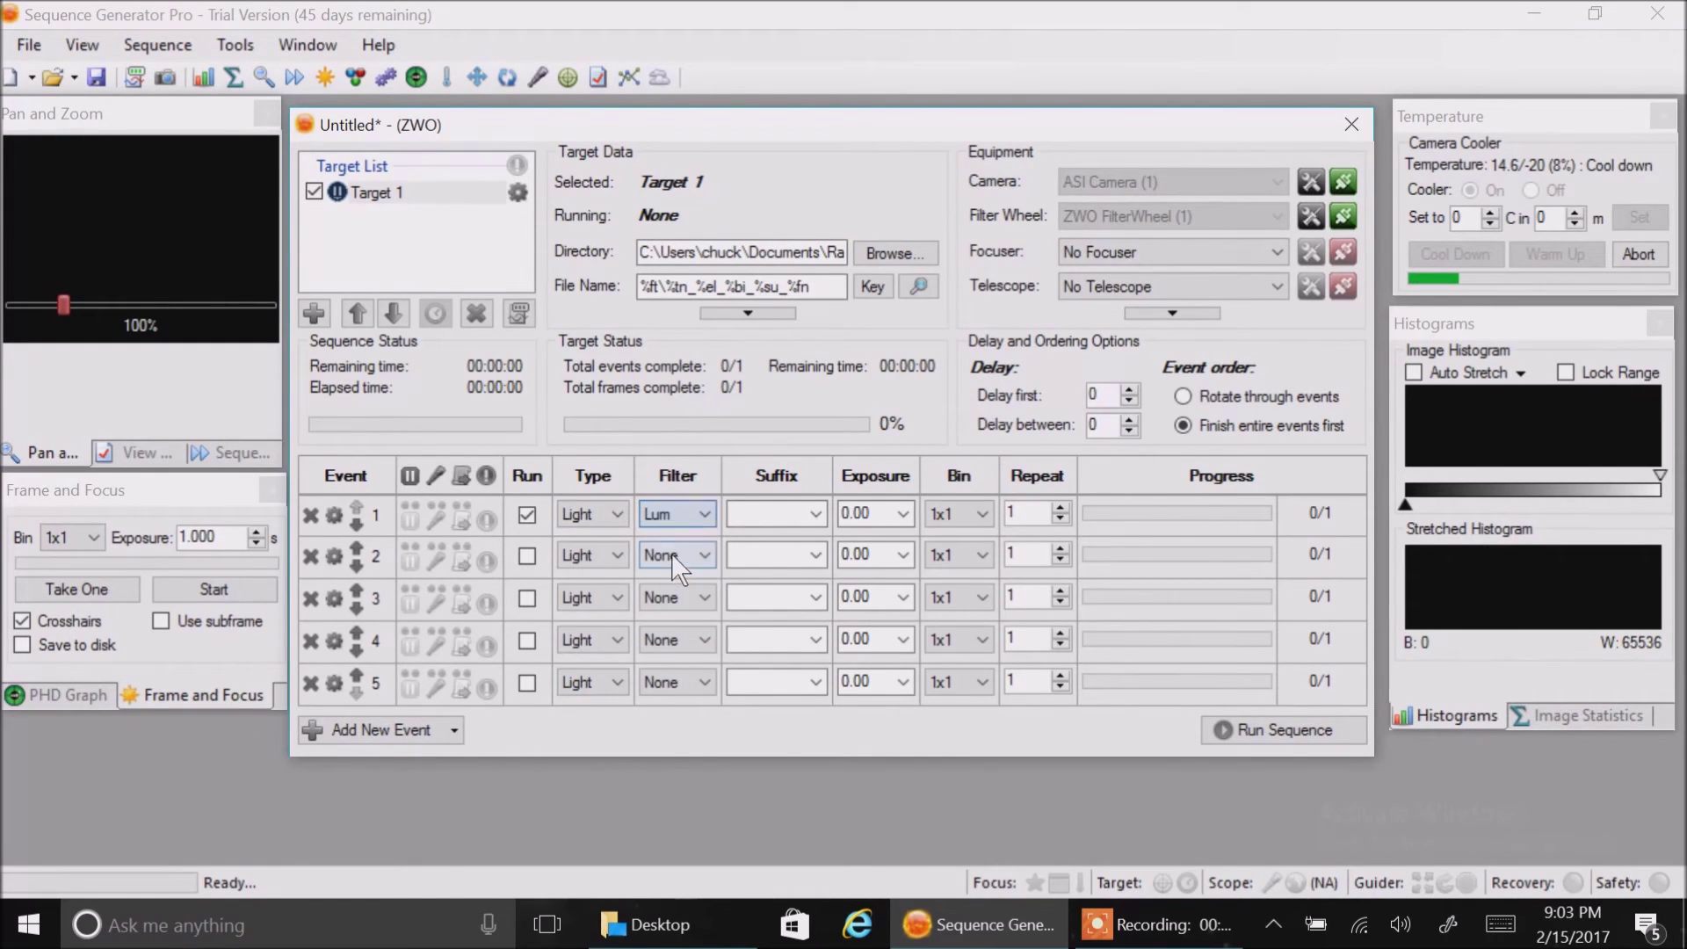
{"action": "left_click", "coordinate": [815, 515]}
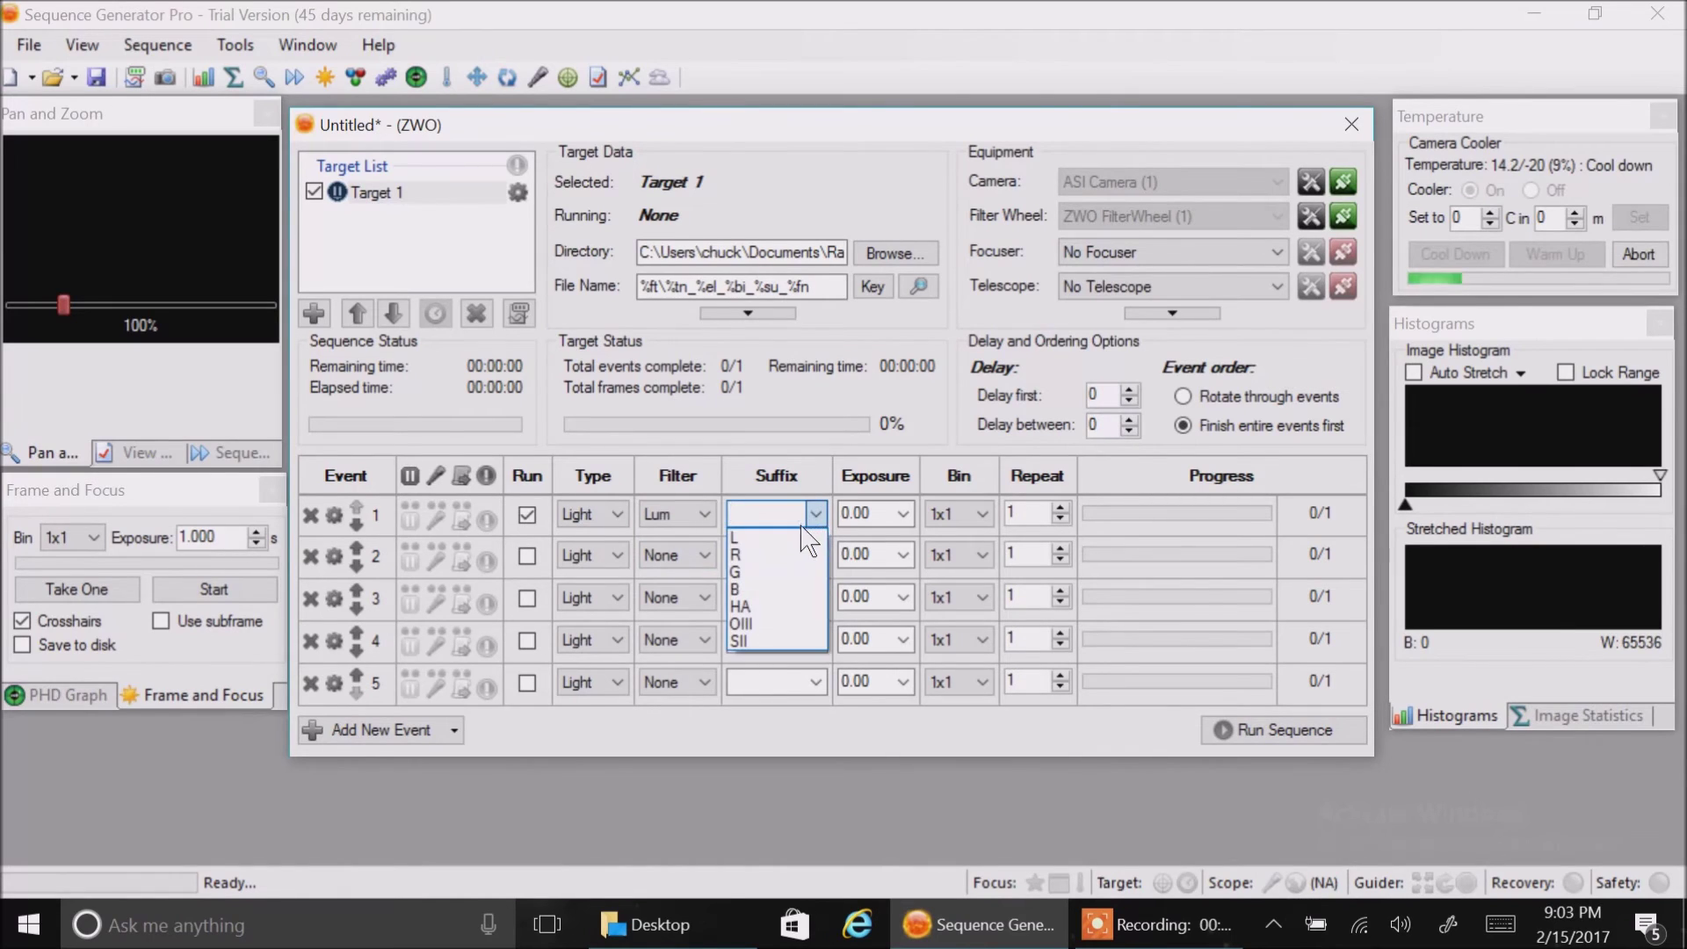
{"action": "left_click", "coordinate": [803, 545]}
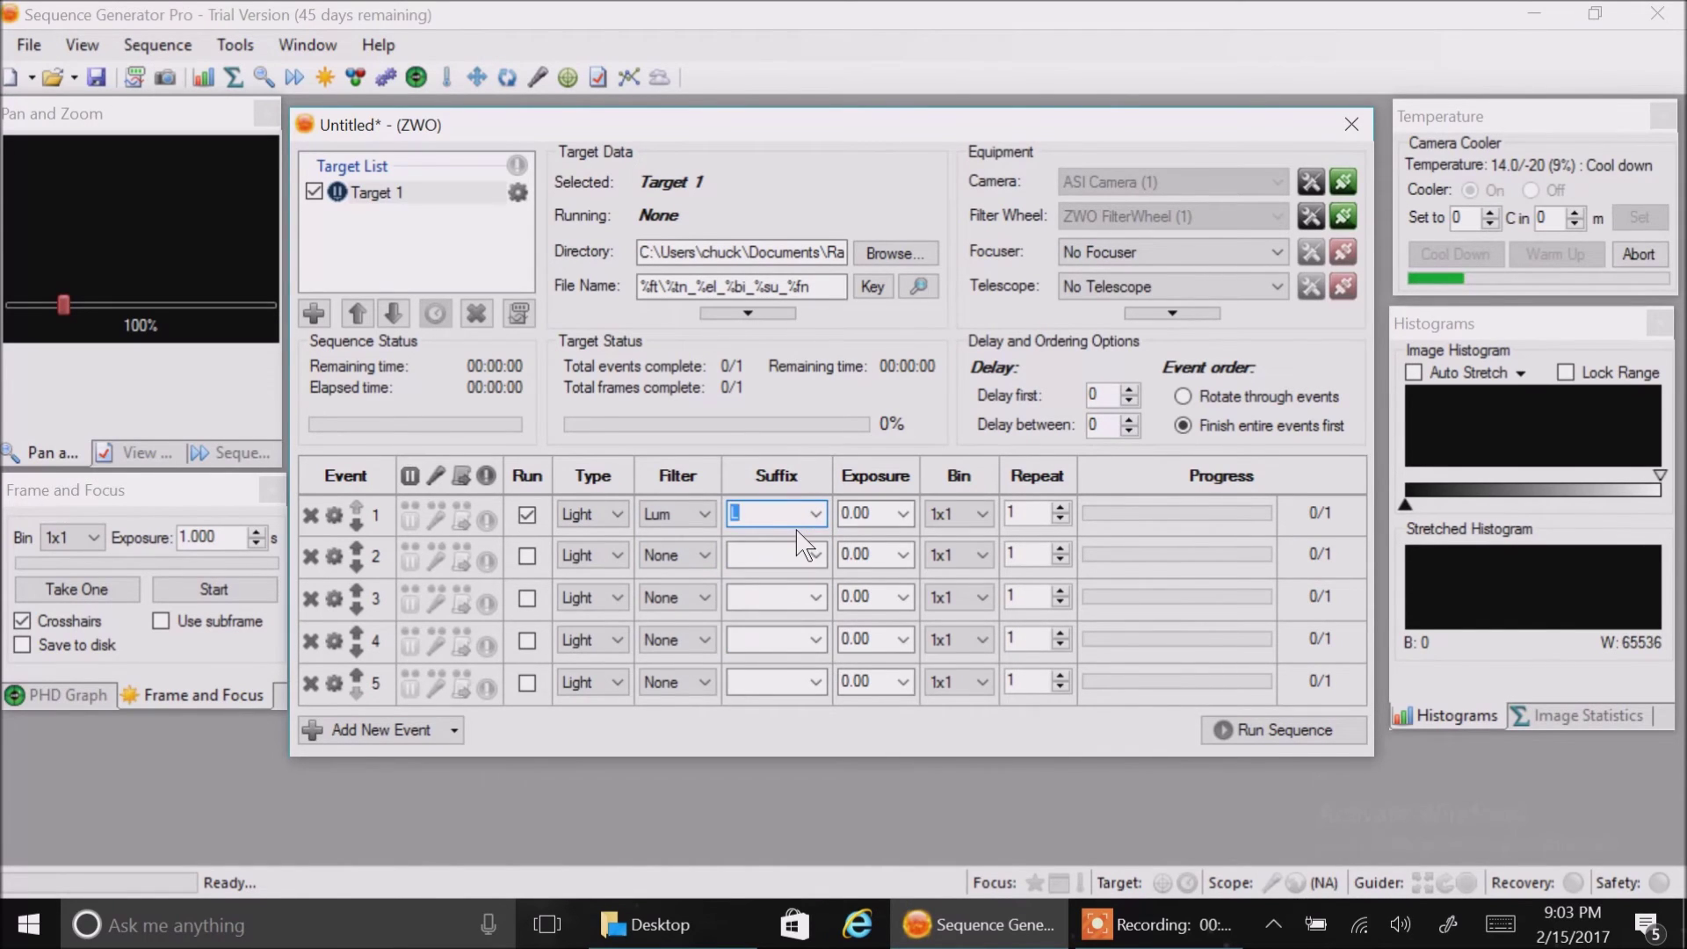
{"action": "left_click", "coordinate": [903, 515]}
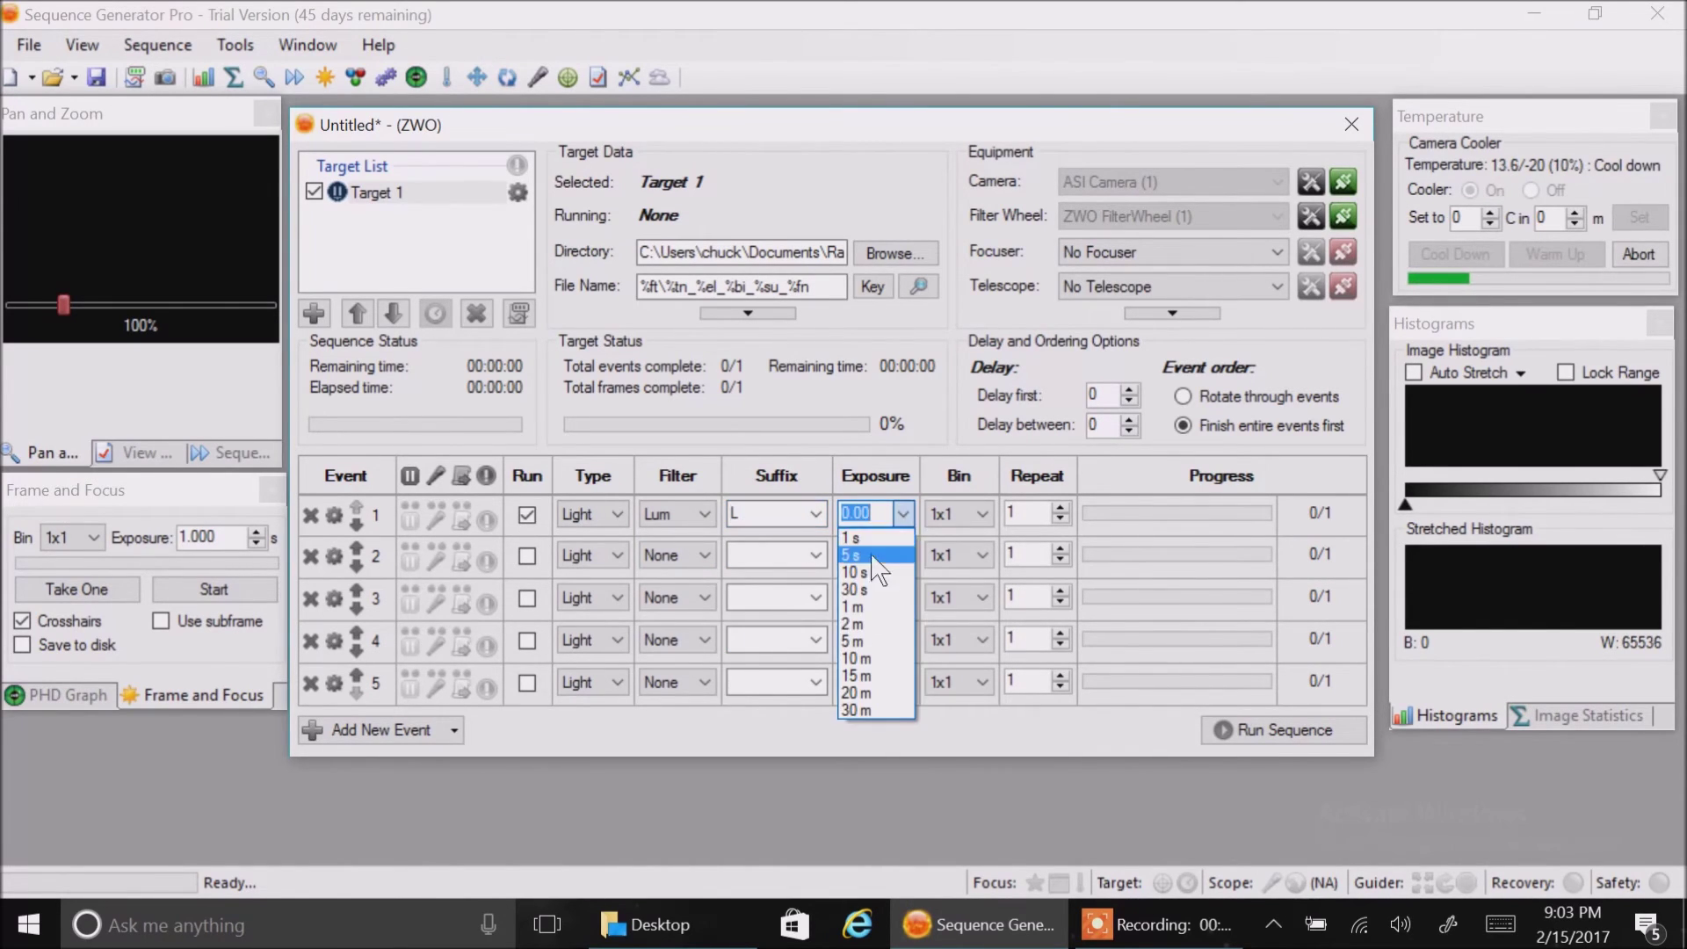
{"action": "left_click", "coordinate": [860, 571]}
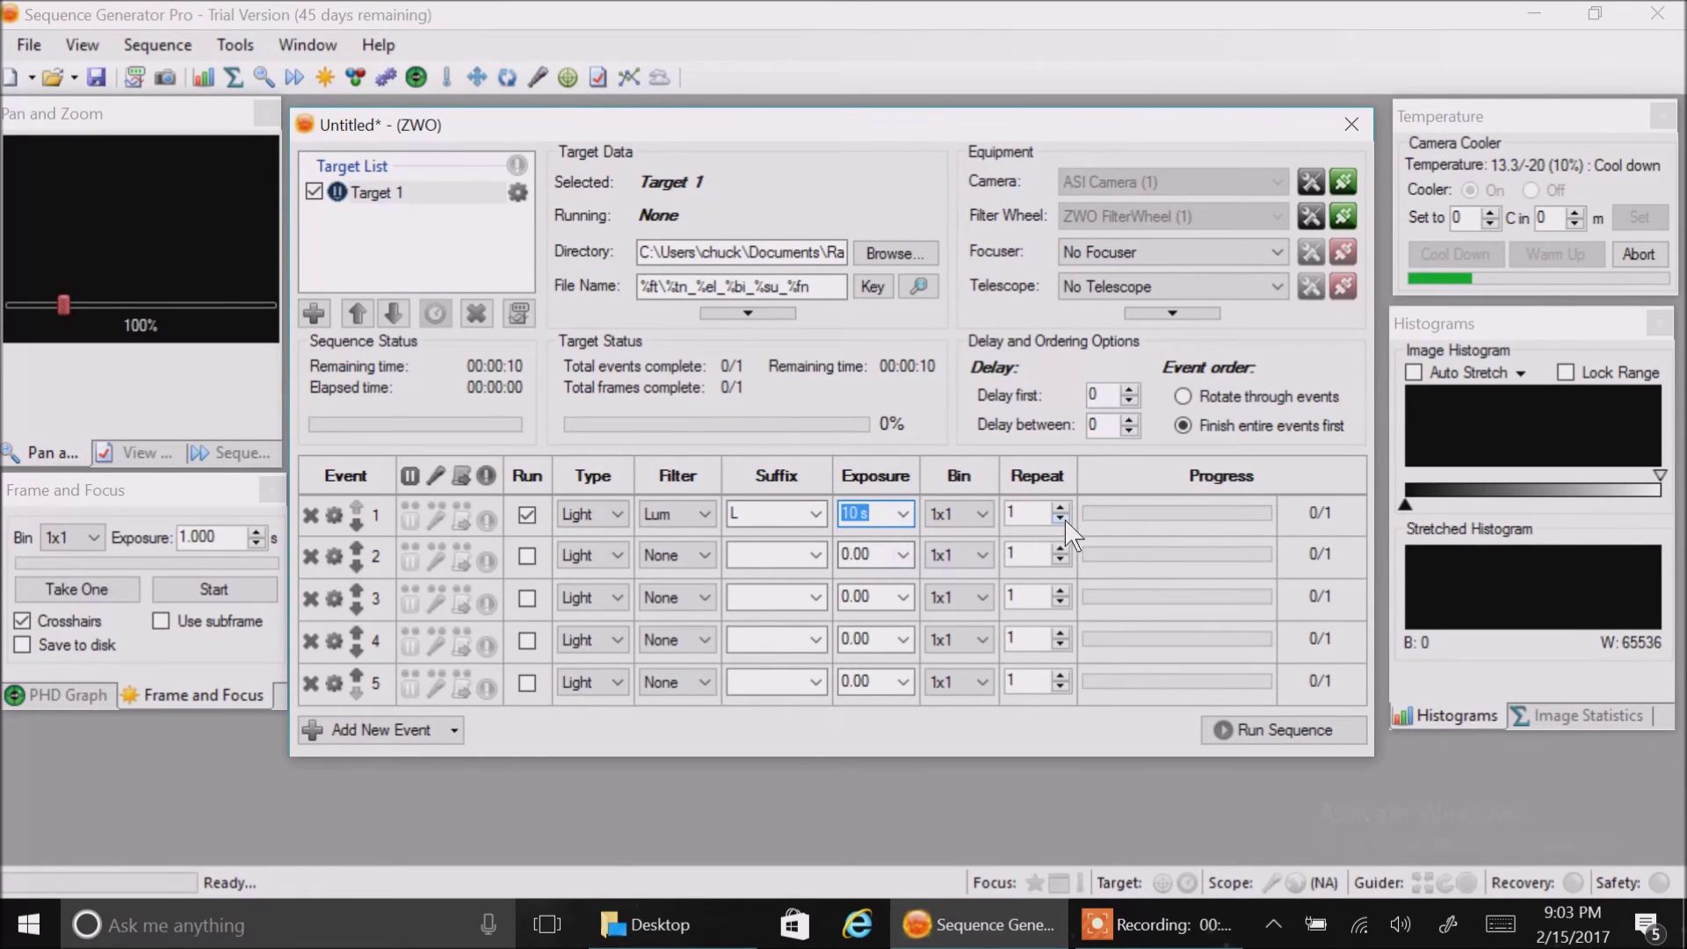
{"action": "left_click", "coordinate": [1061, 509]}
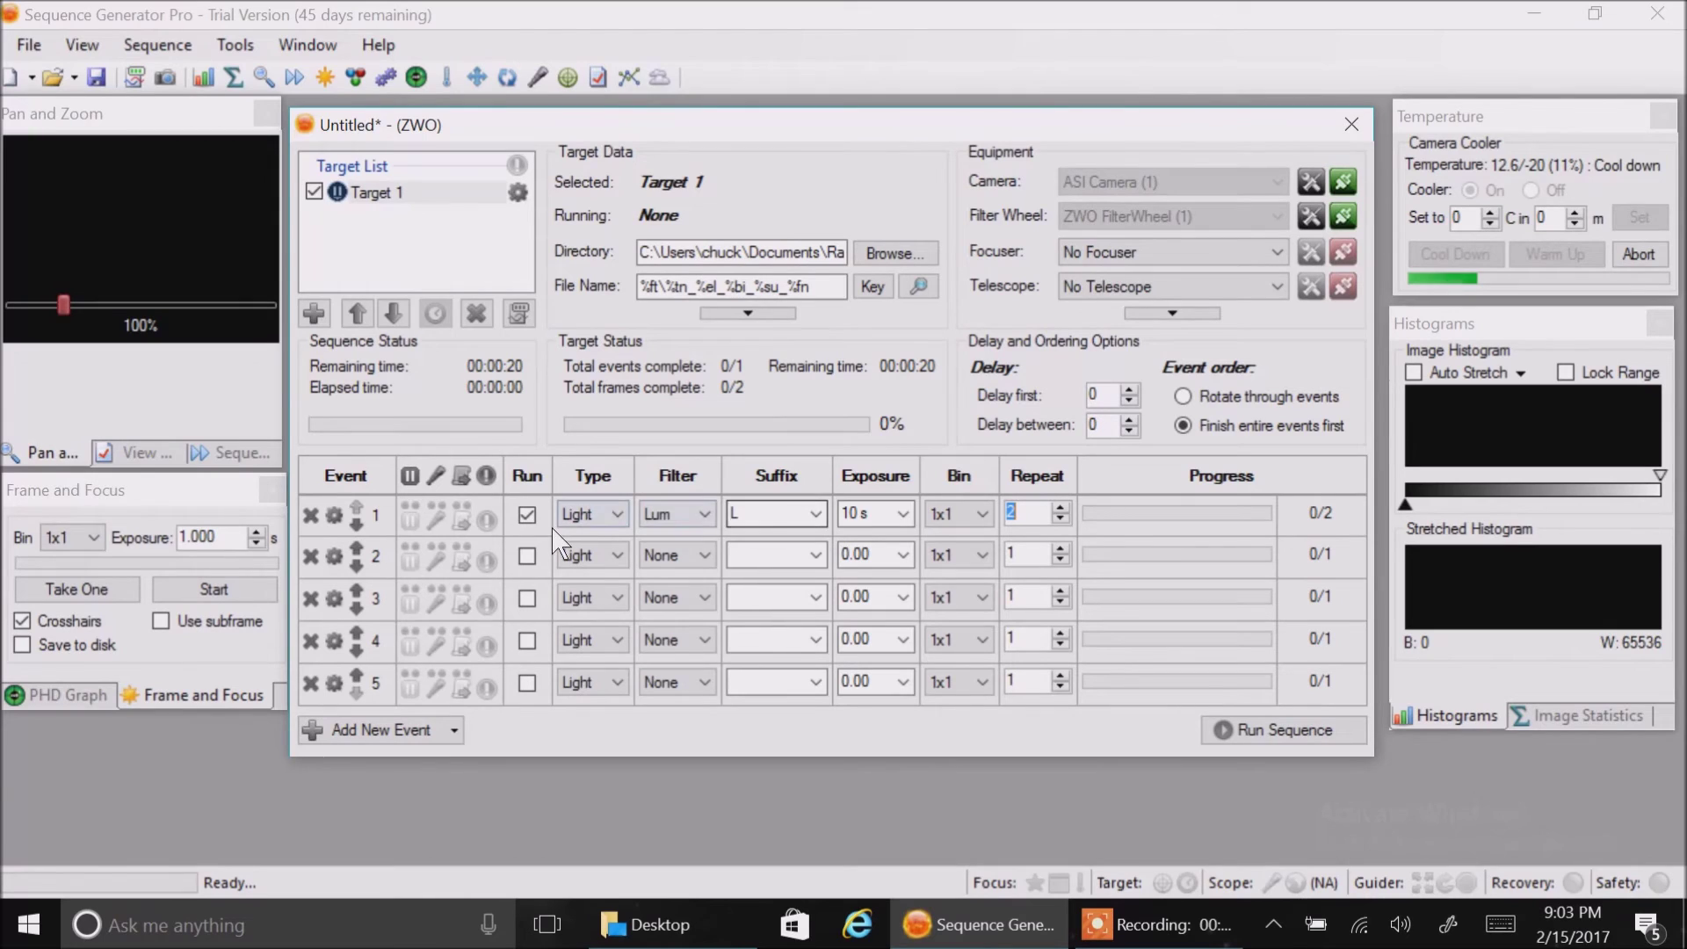
Enable event 2 with Red filter, suffix R, 10 s exposure, 2 frames.
{"action": "left_click", "coordinate": [527, 556]}
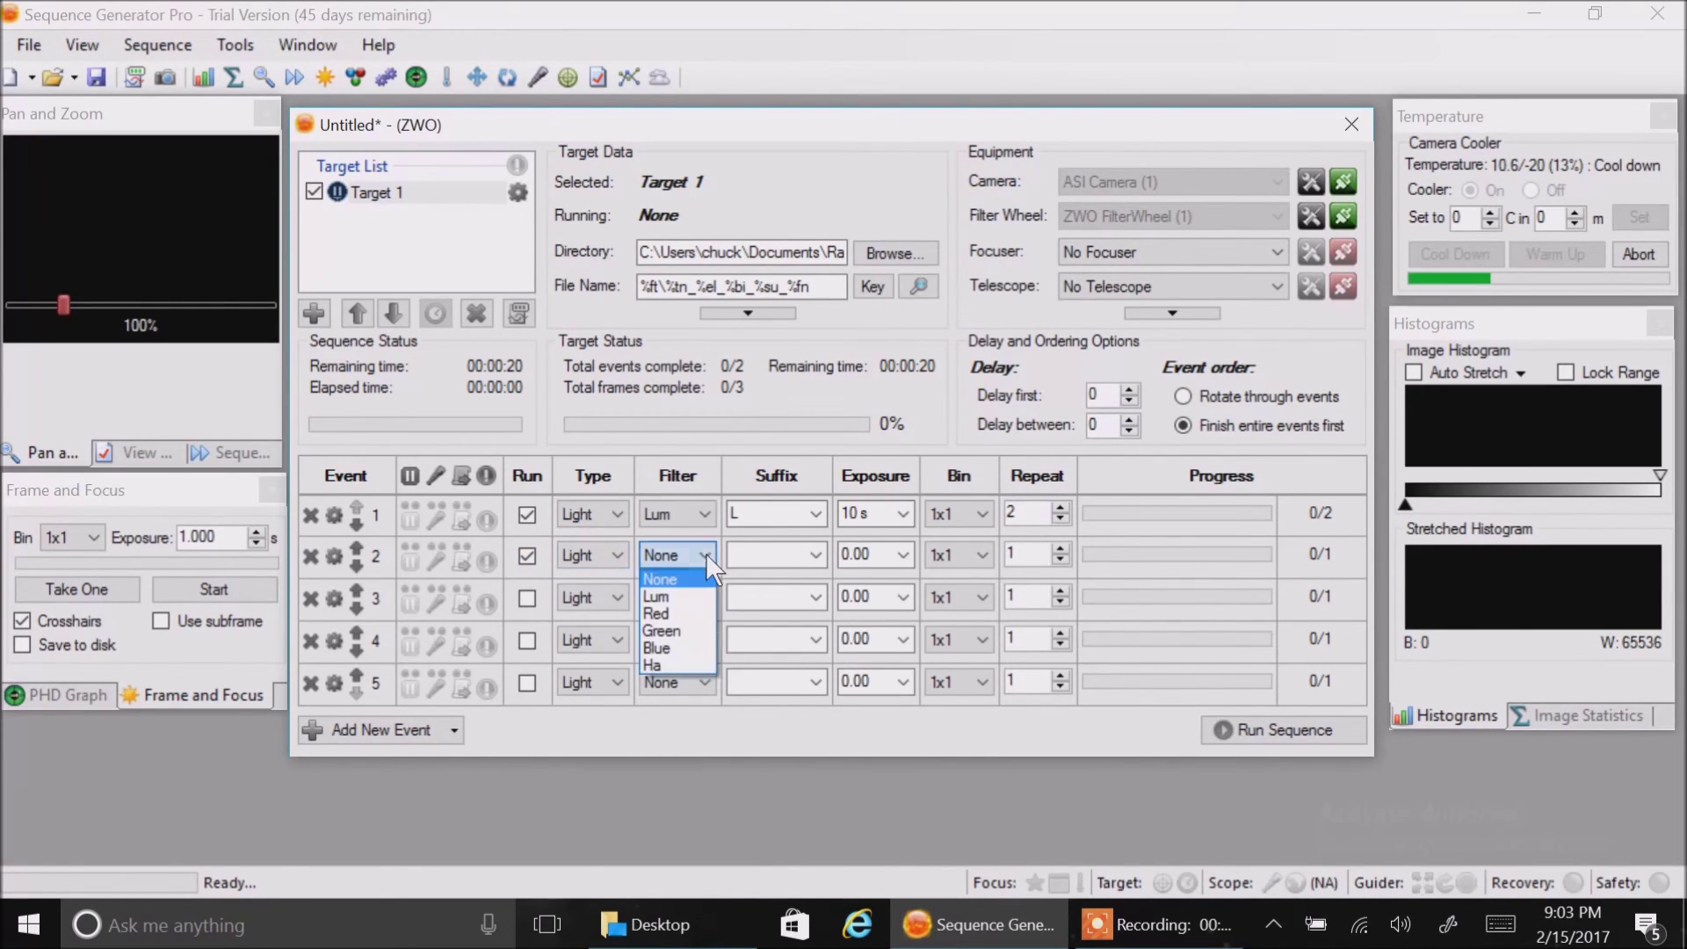
{"action": "left_click", "coordinate": [677, 612]}
{"action": "left_click", "coordinate": [815, 557]}
{"action": "scroll", "coordinate": [790, 606], "scroll_direction": "up", "scroll_amount": 1}
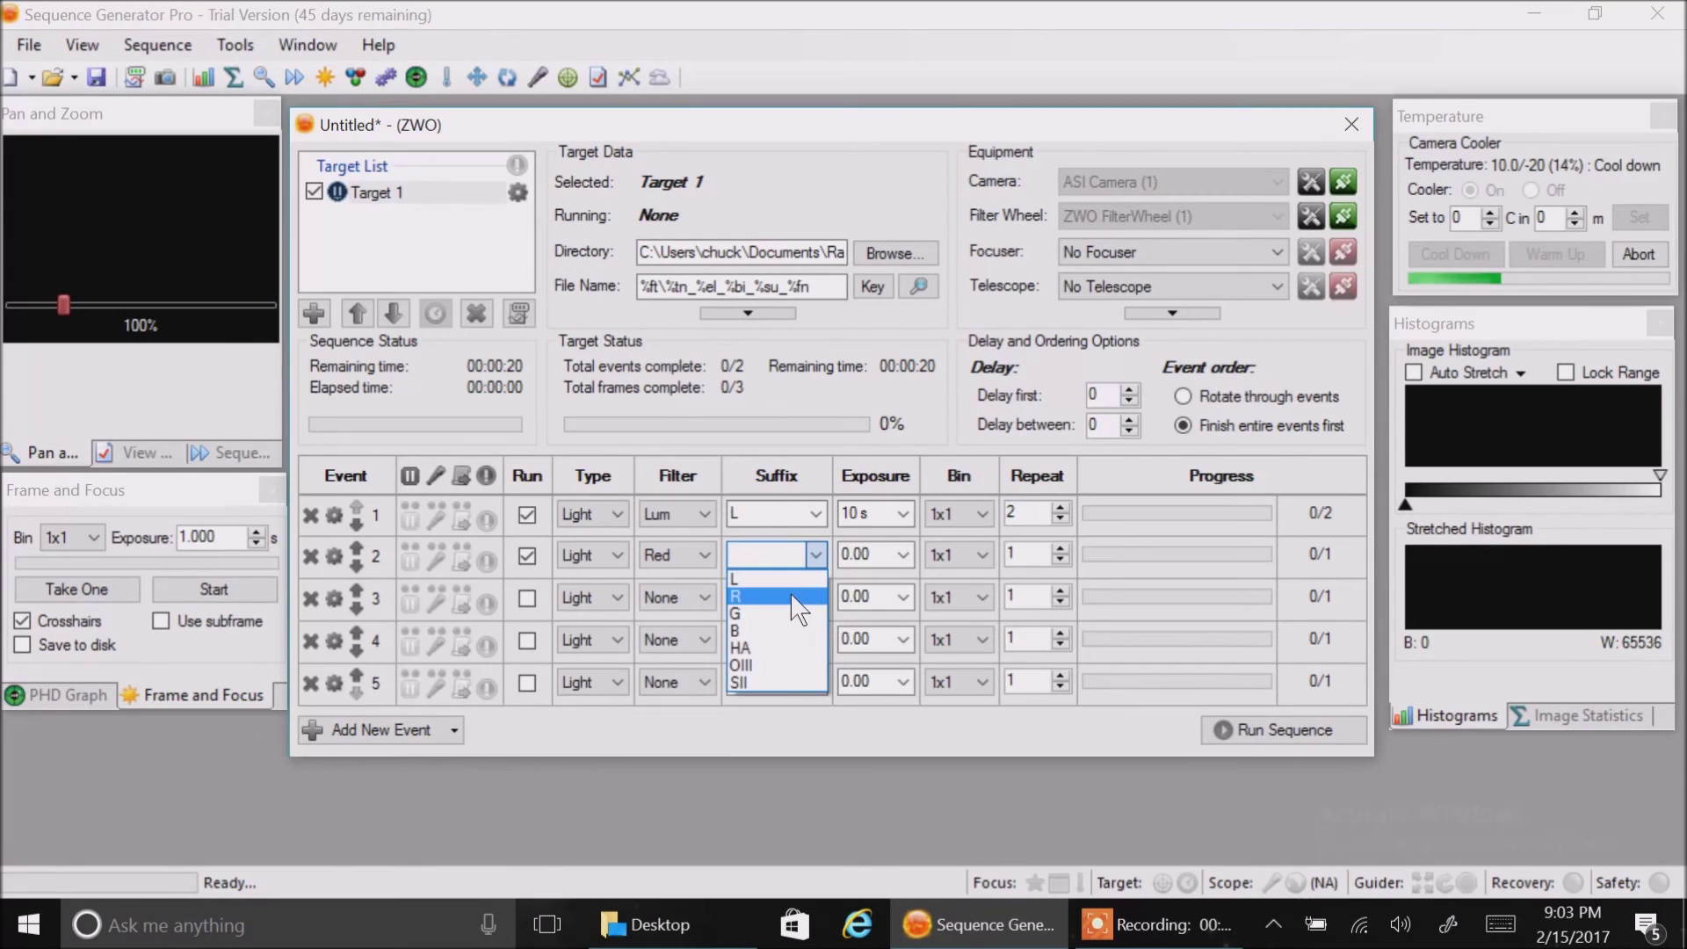
{"action": "left_click", "coordinate": [764, 572]}
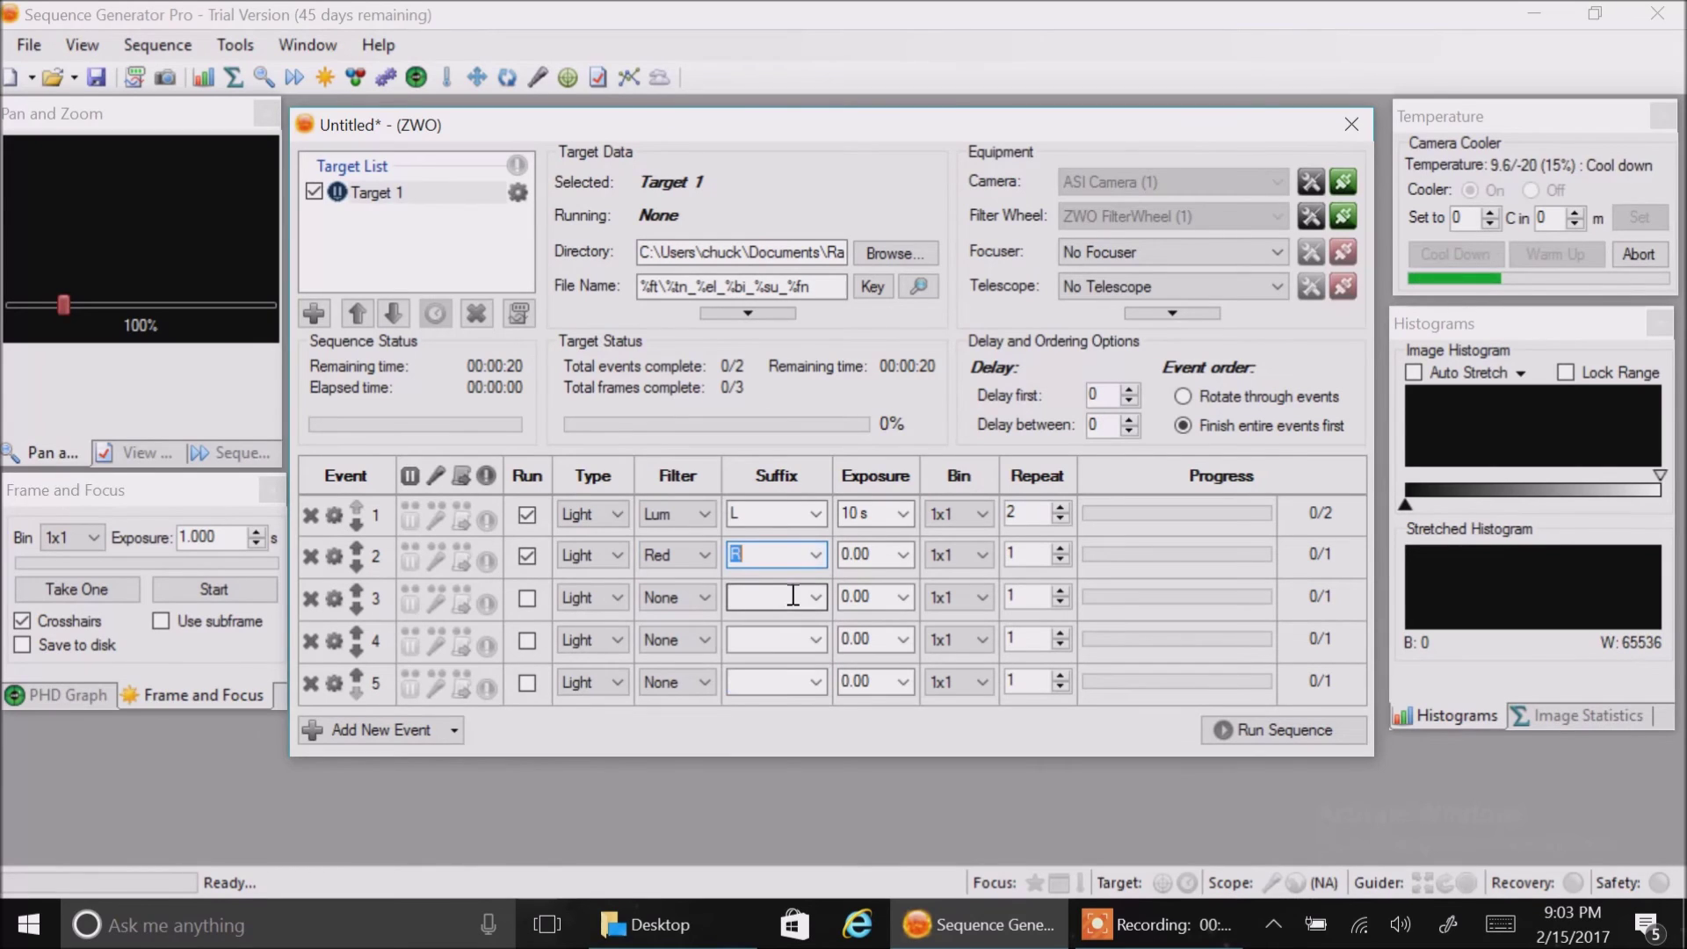
{"action": "left_click", "coordinate": [902, 554]}
{"action": "left_click", "coordinate": [883, 614]}
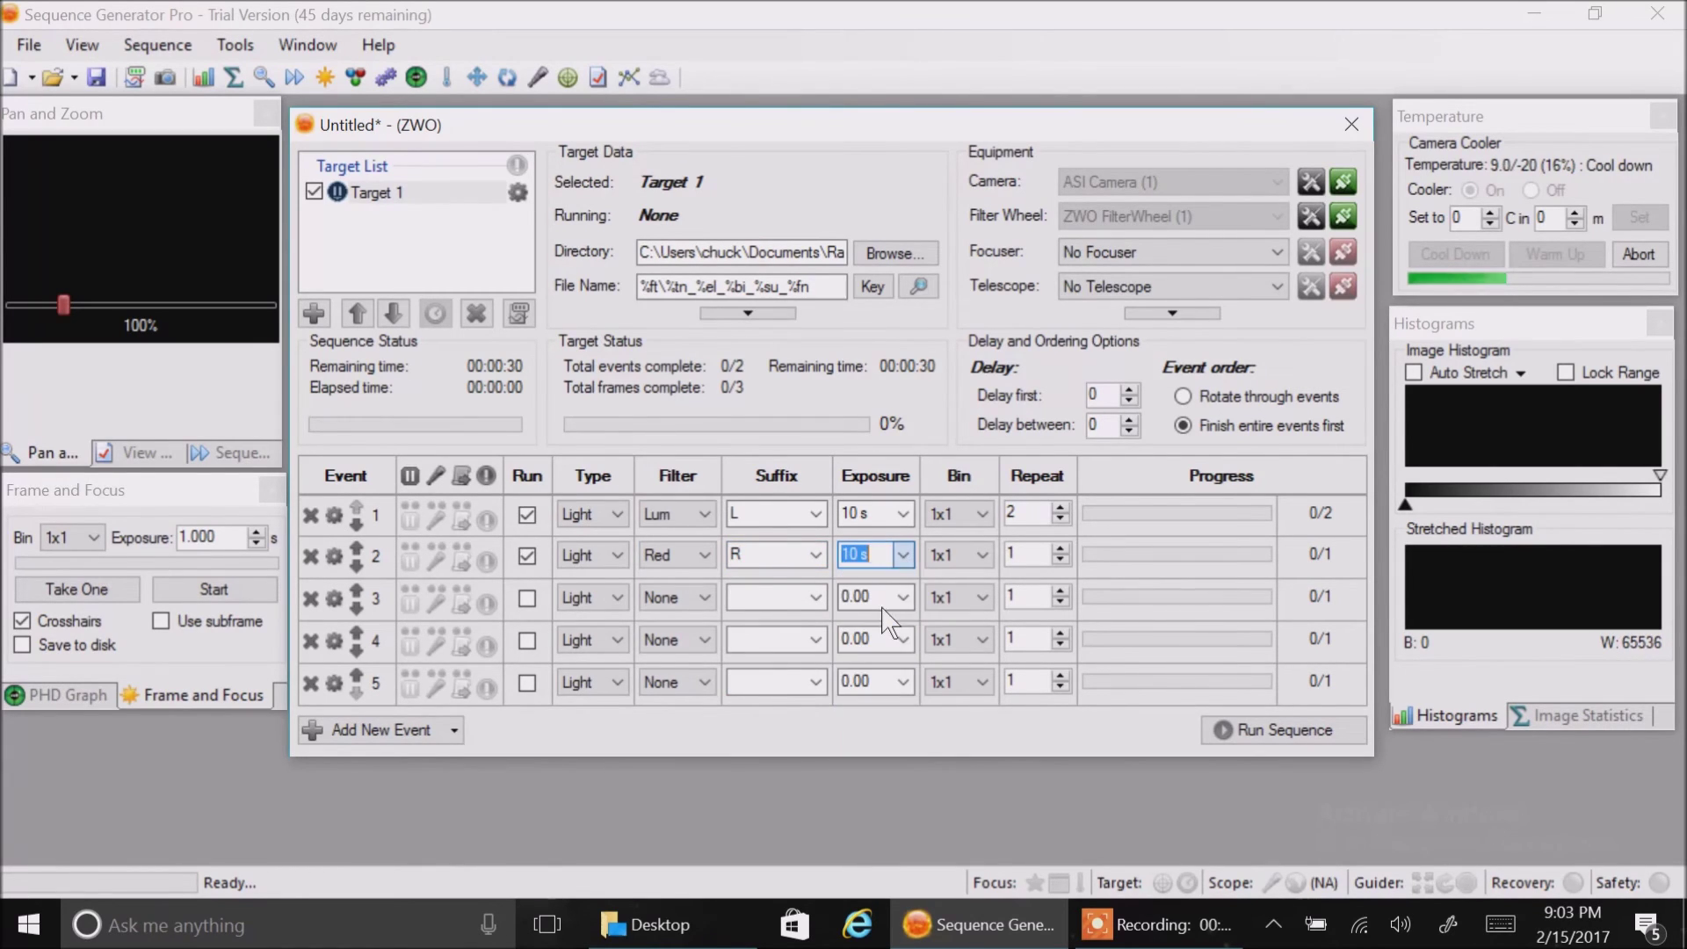
{"action": "left_click", "coordinate": [1060, 548]}
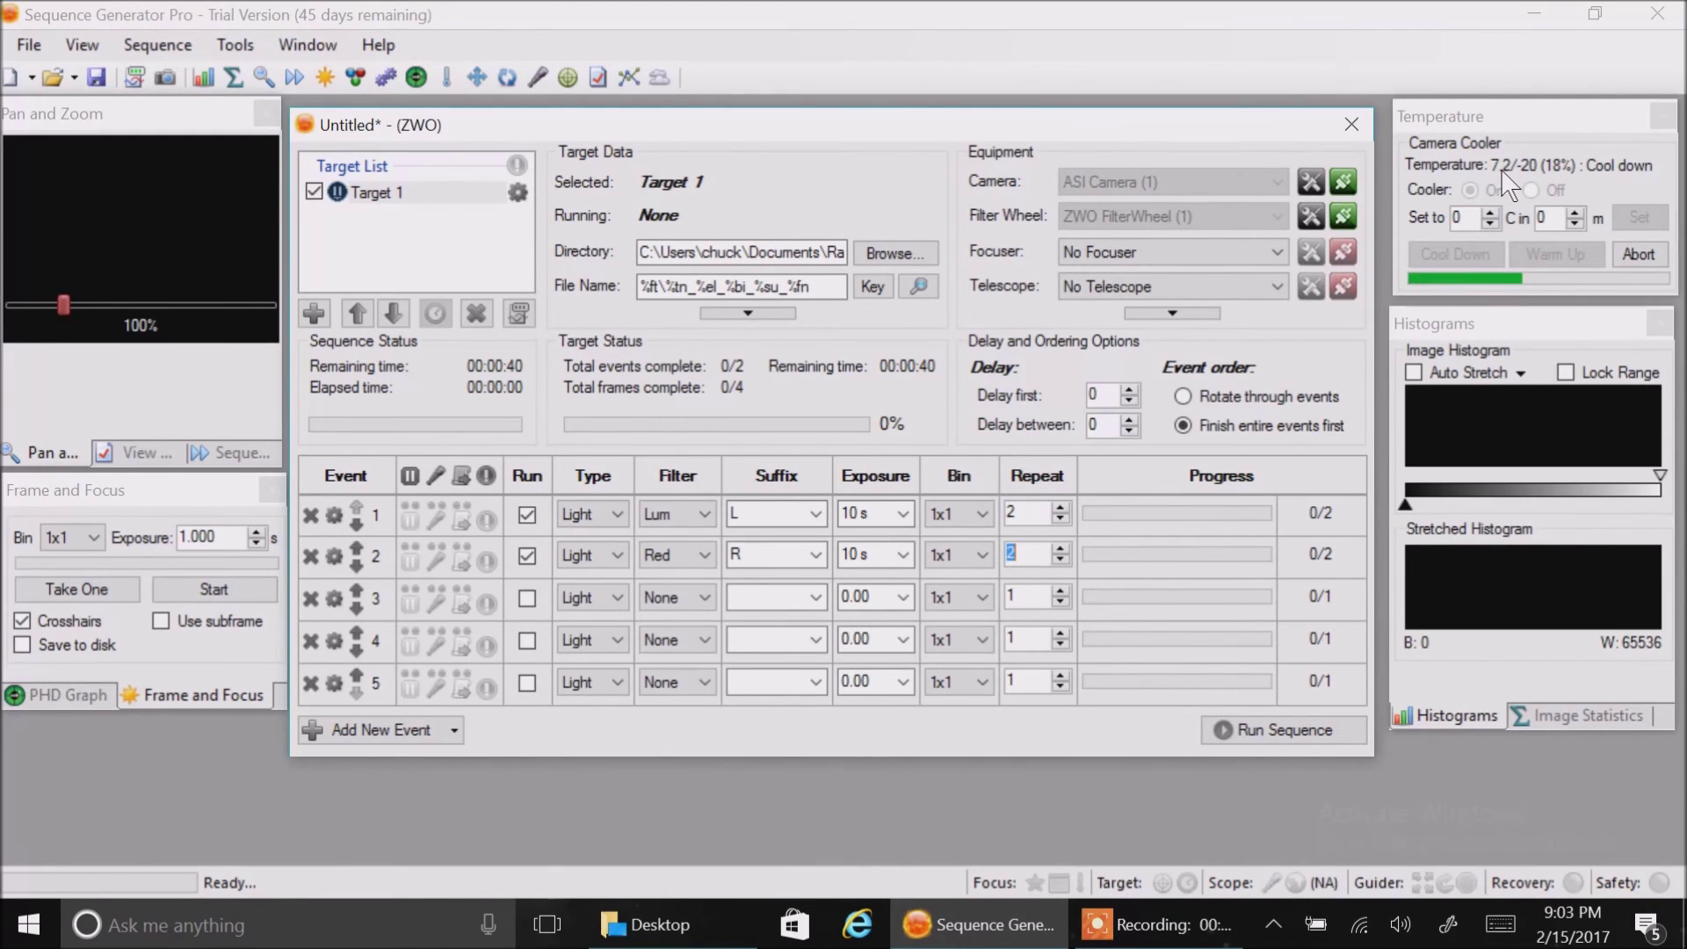
Start the sequence, accepting the warning that the camera hasn't reached -20 C.
{"action": "left_click", "coordinate": [1220, 725]}
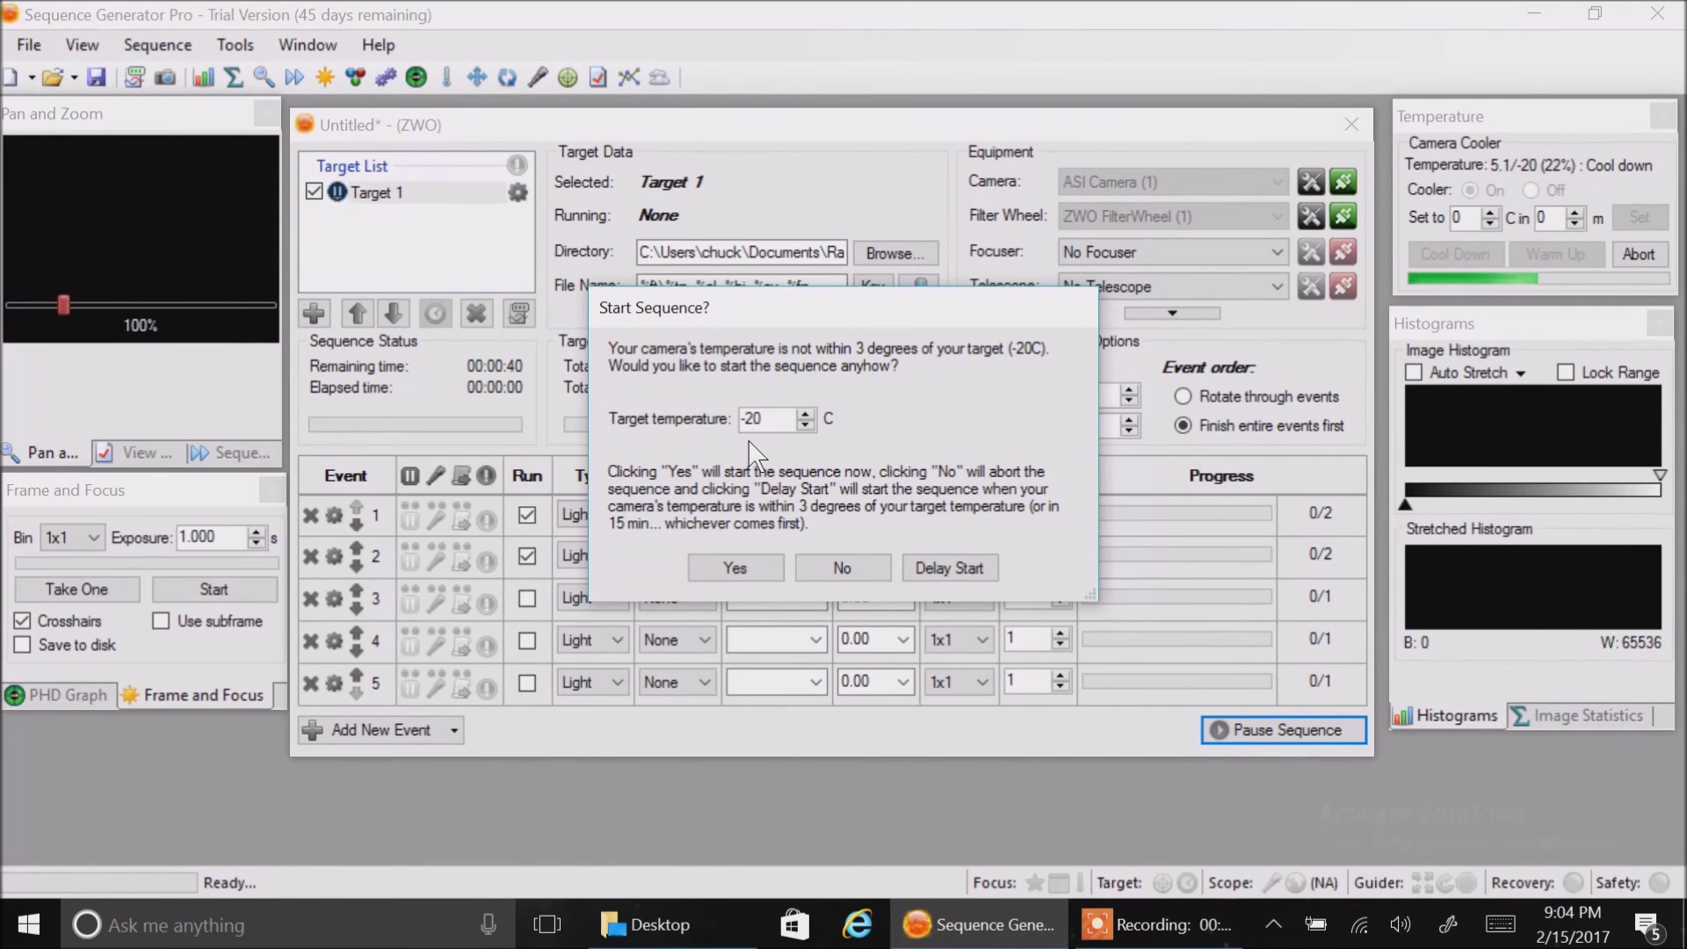
{"action": "left_click", "coordinate": [717, 562]}
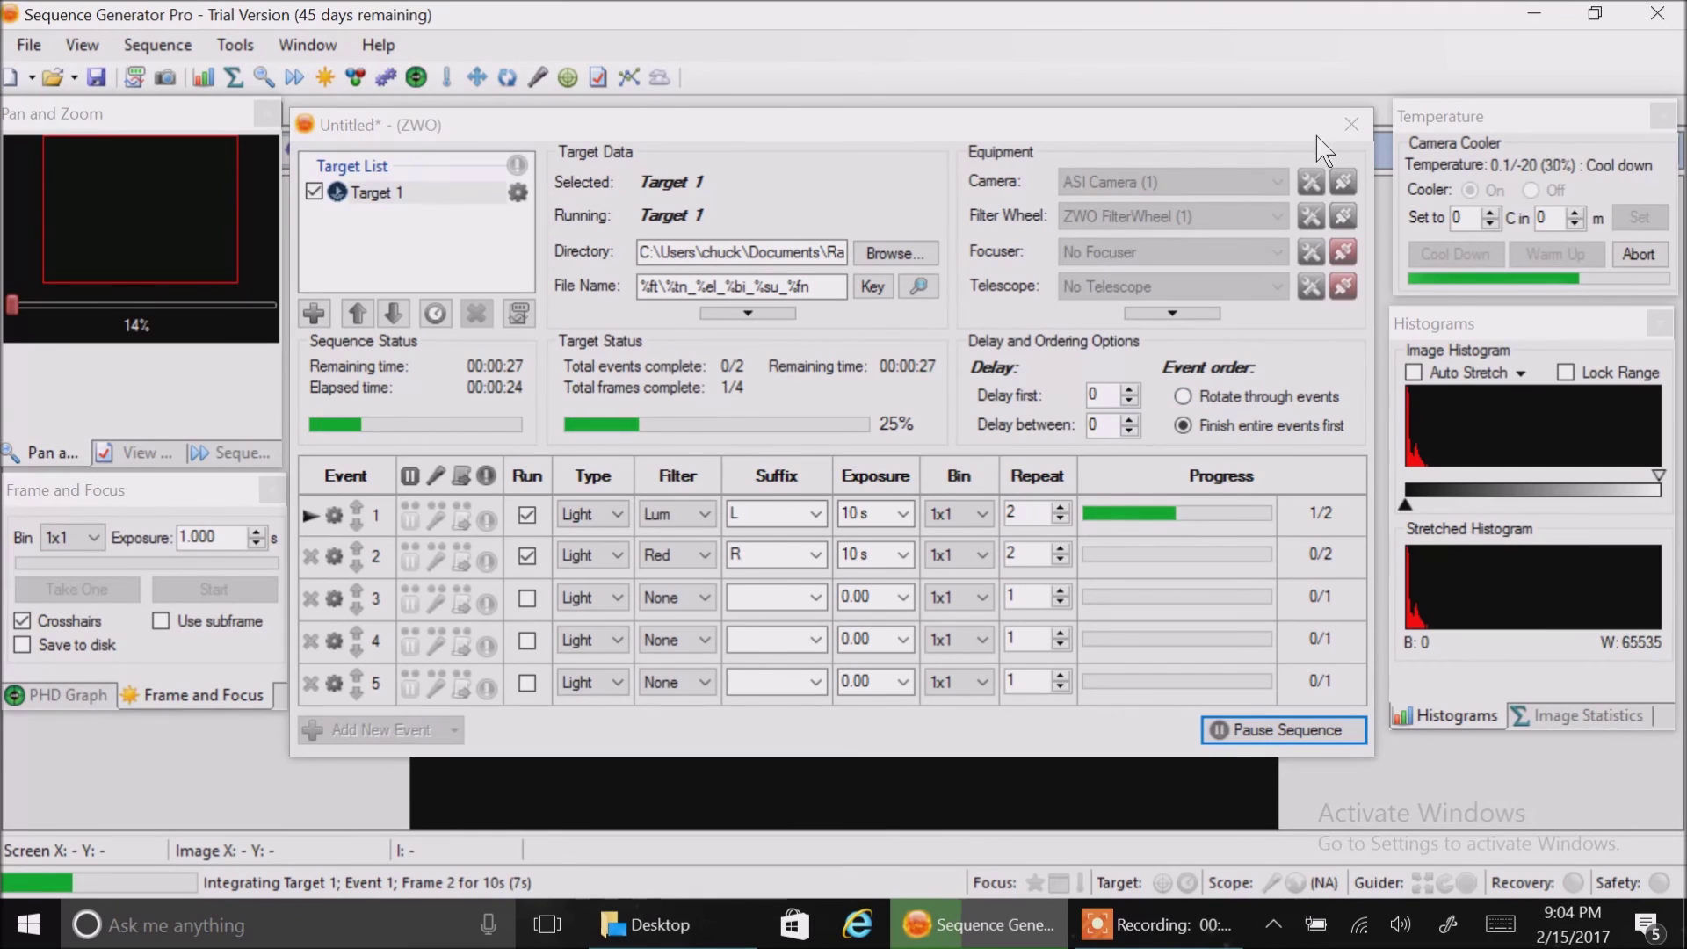
{"action": "left_click", "coordinate": [1348, 123]}
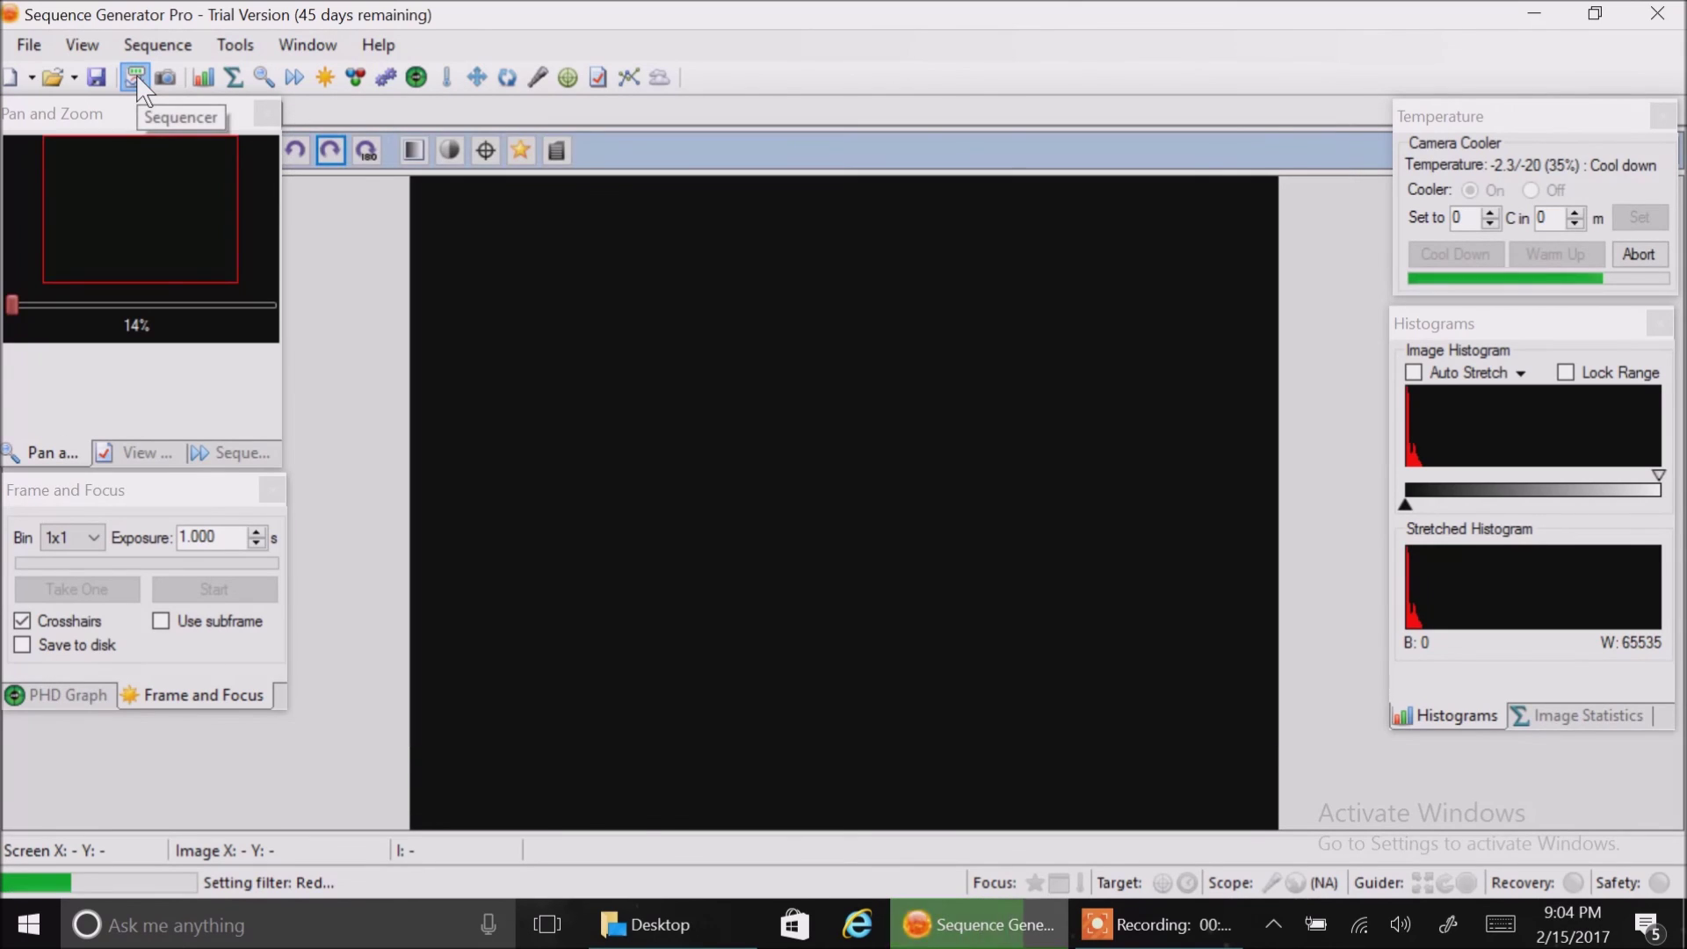
{"action": "left_click", "coordinate": [135, 76]}
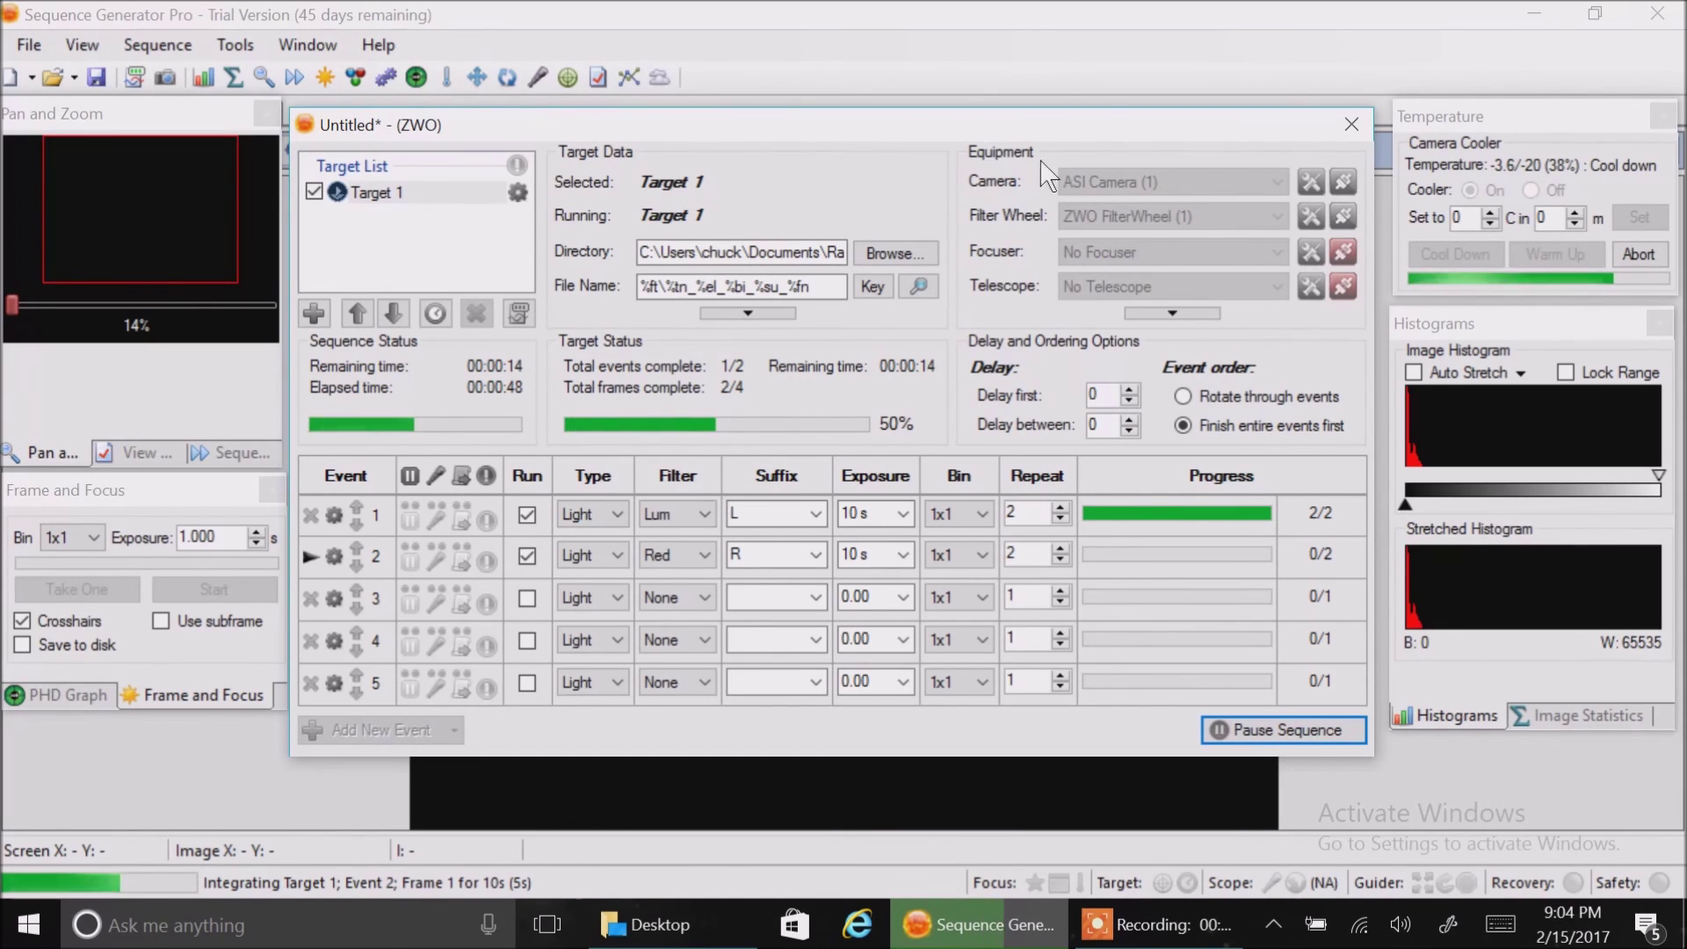
{"action": "left_click", "coordinate": [1351, 124]}
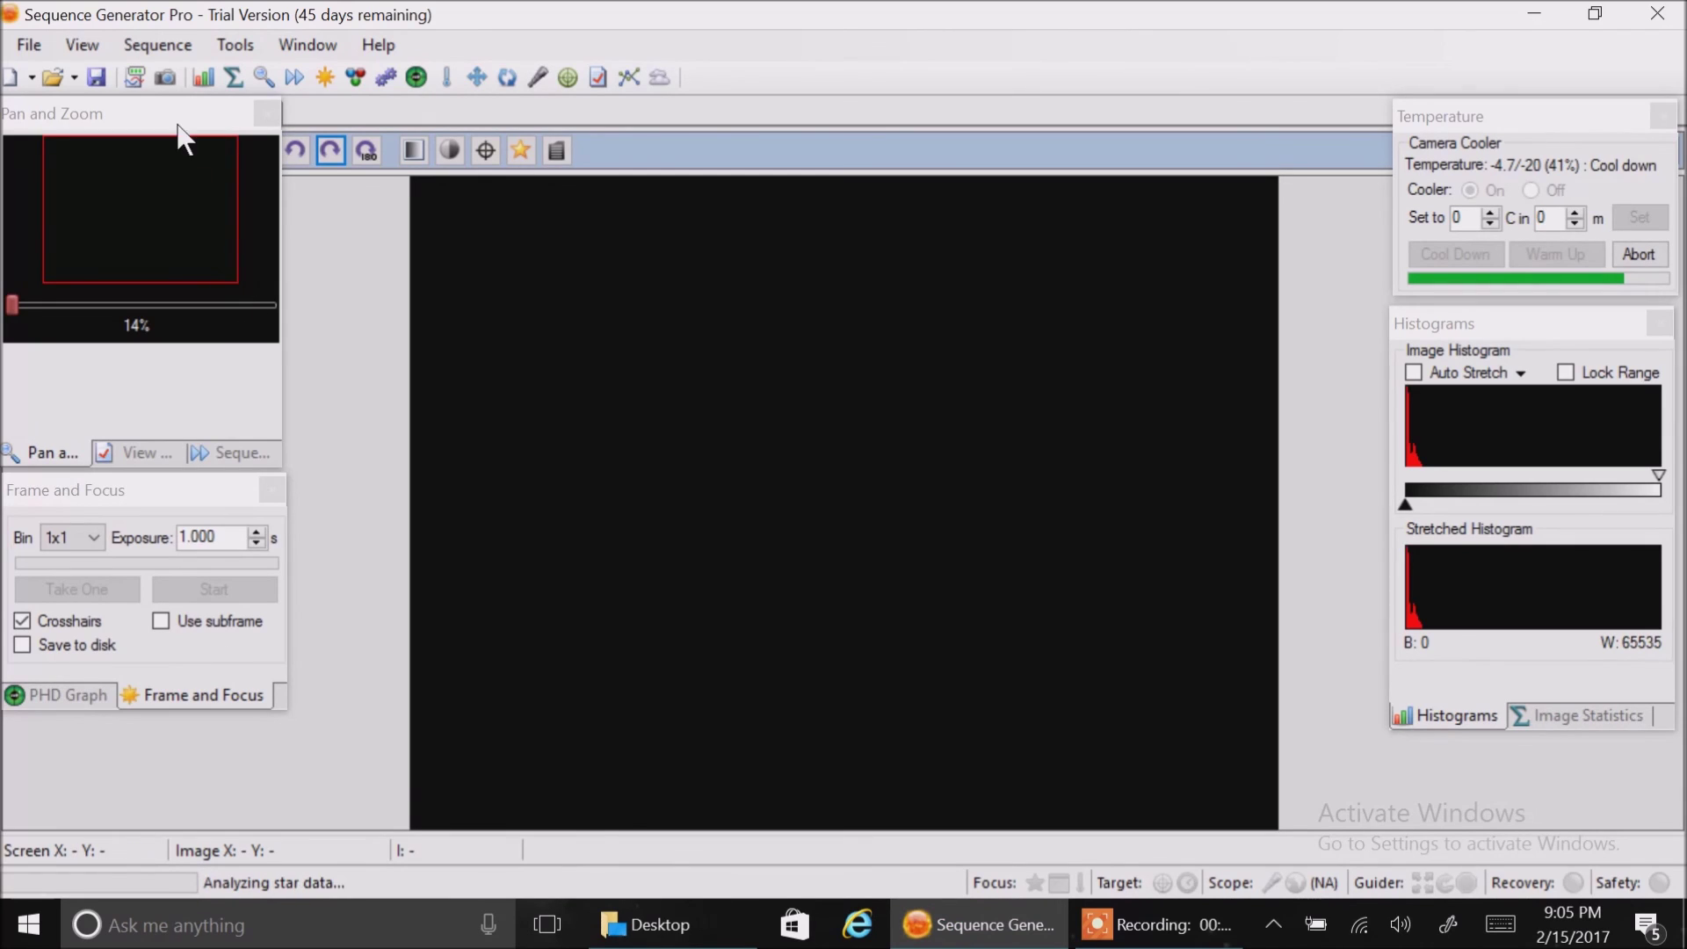
{"action": "left_click", "coordinate": [135, 77]}
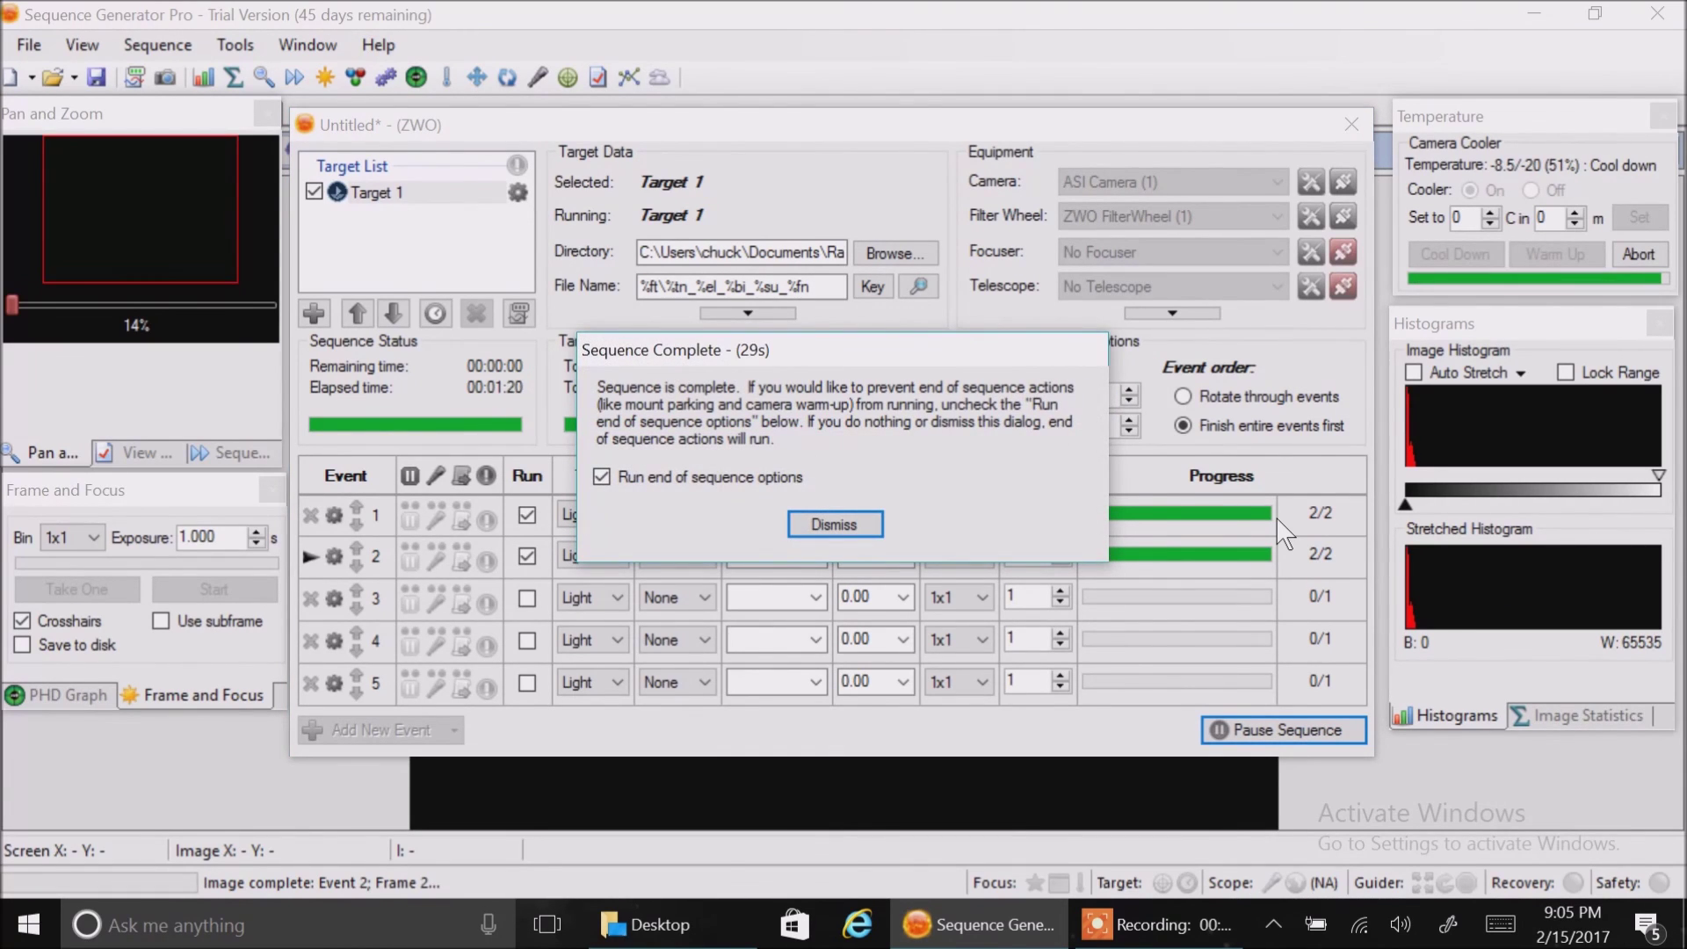
Dismiss the Sequence Complete notice after both events finish at 2/2 frames.
{"action": "left_click", "coordinate": [850, 524]}
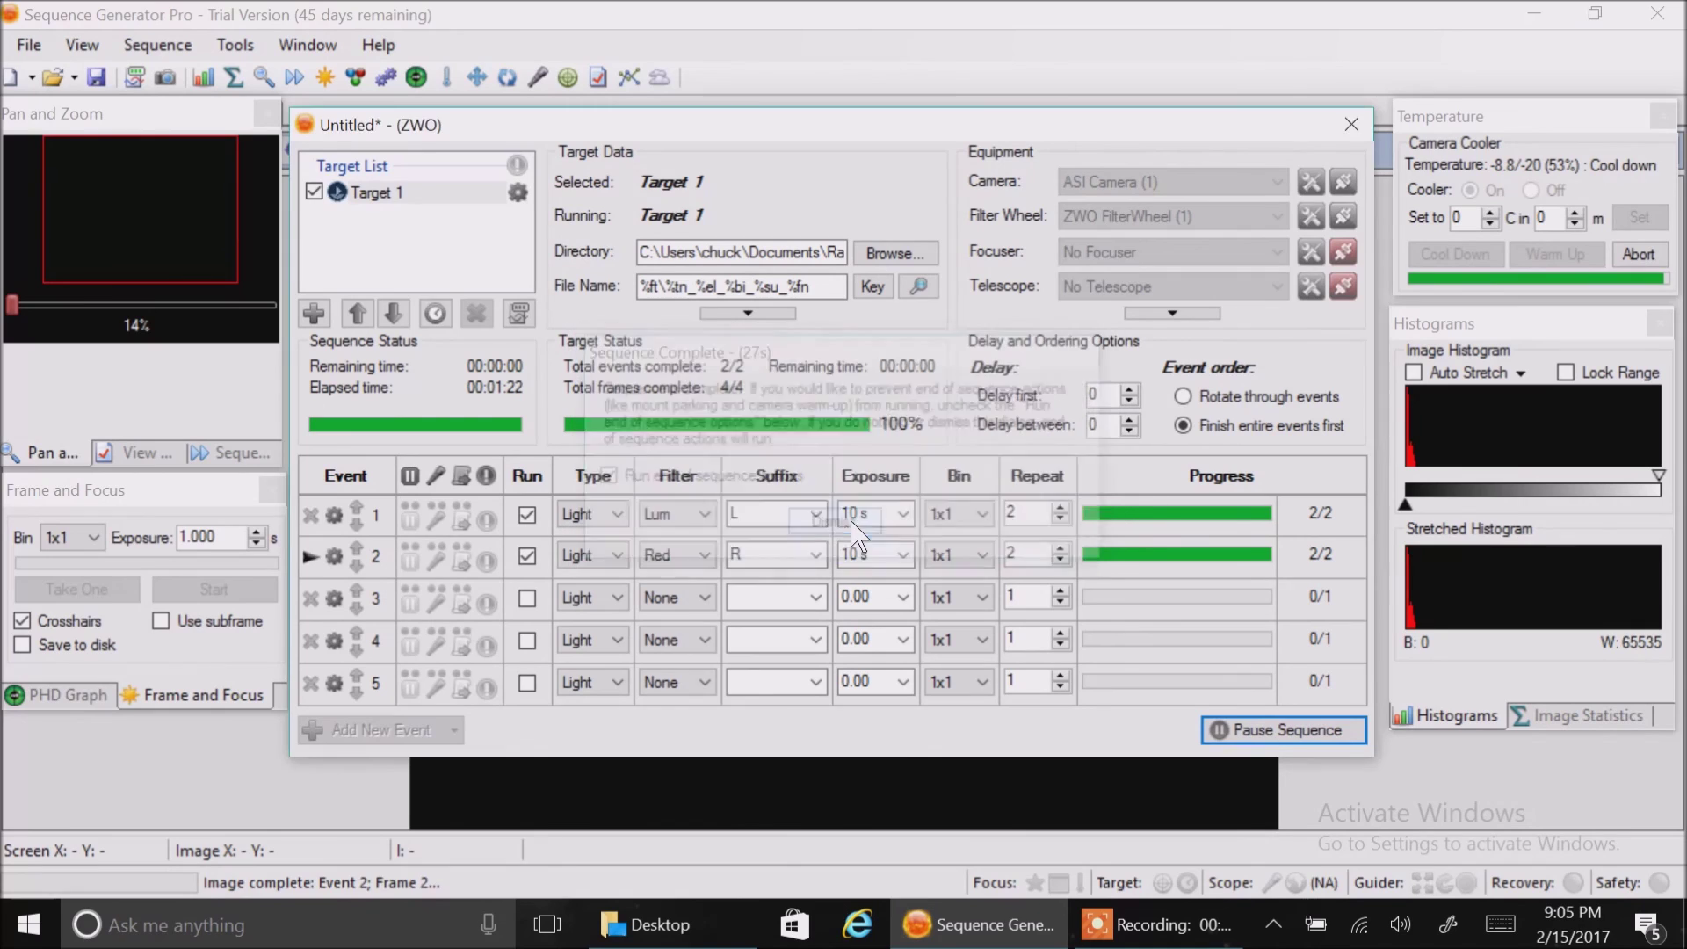